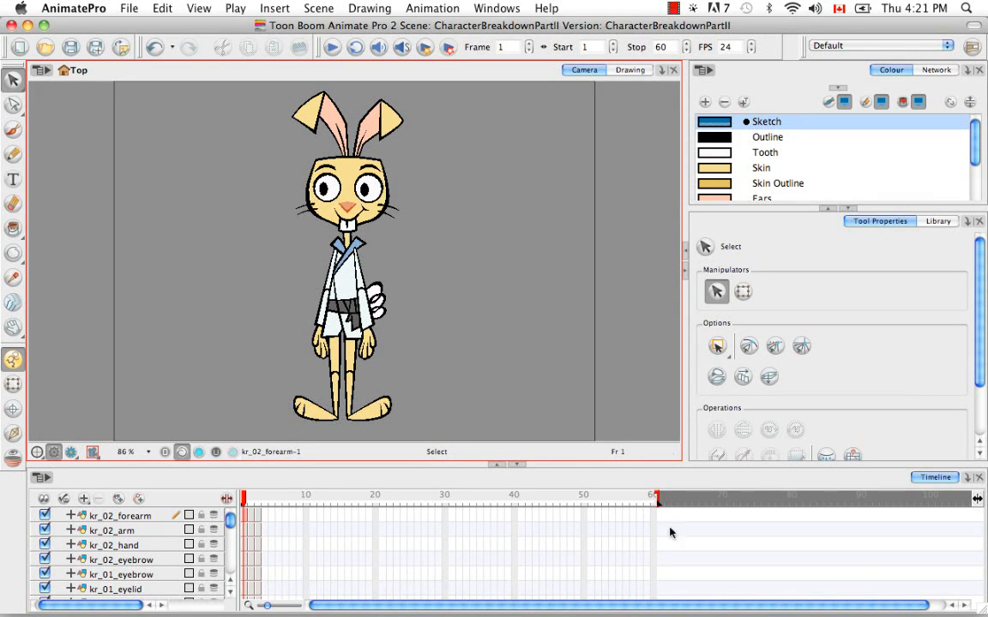
Step: Switch to Adobe Reader, read the Lip-sync pages of the user guide, and return to AnimatePro
left_click(751, 606)
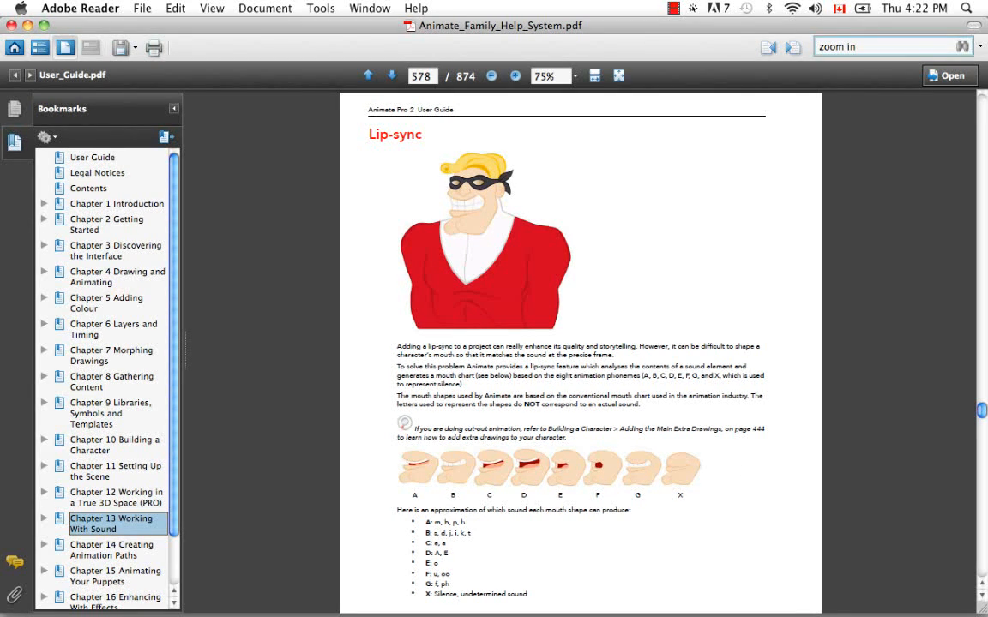
left_click(392, 76)
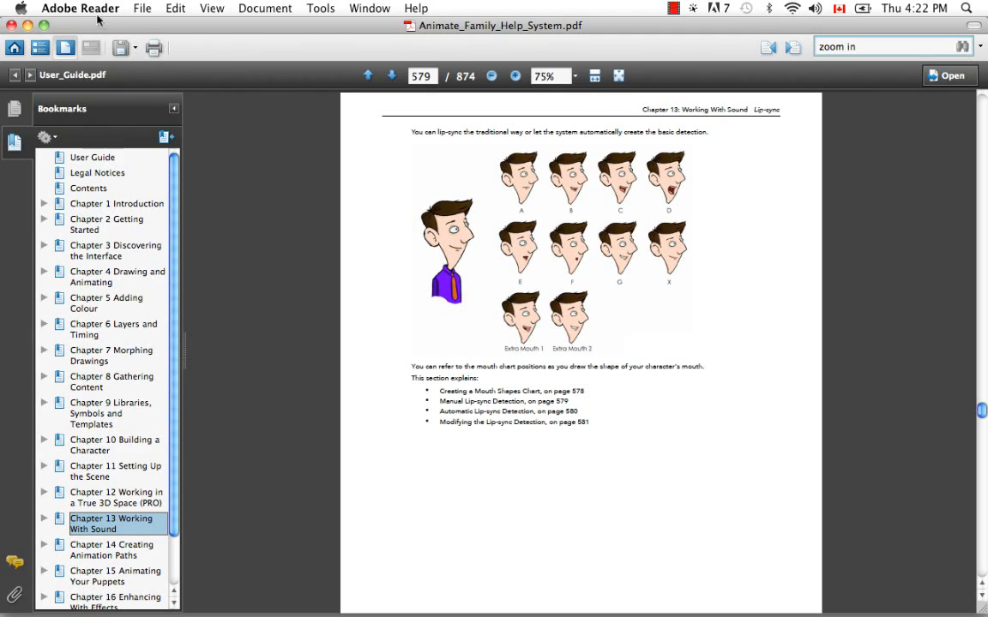
left_click(28, 26)
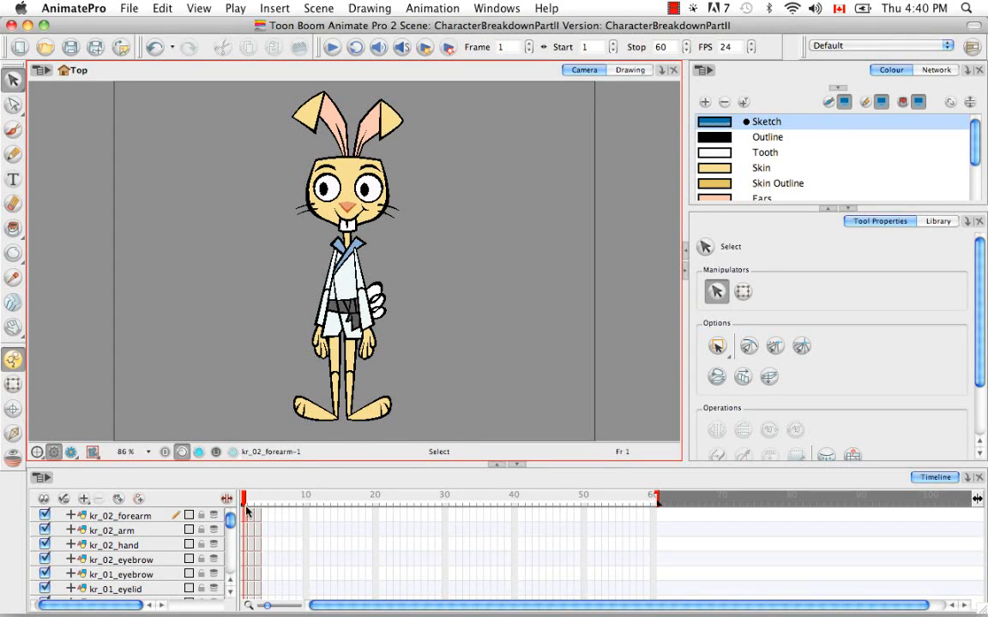
Step: Select the kr_mouth layer in the timeline layer list
left_click_drag(230, 520, 211, 540)
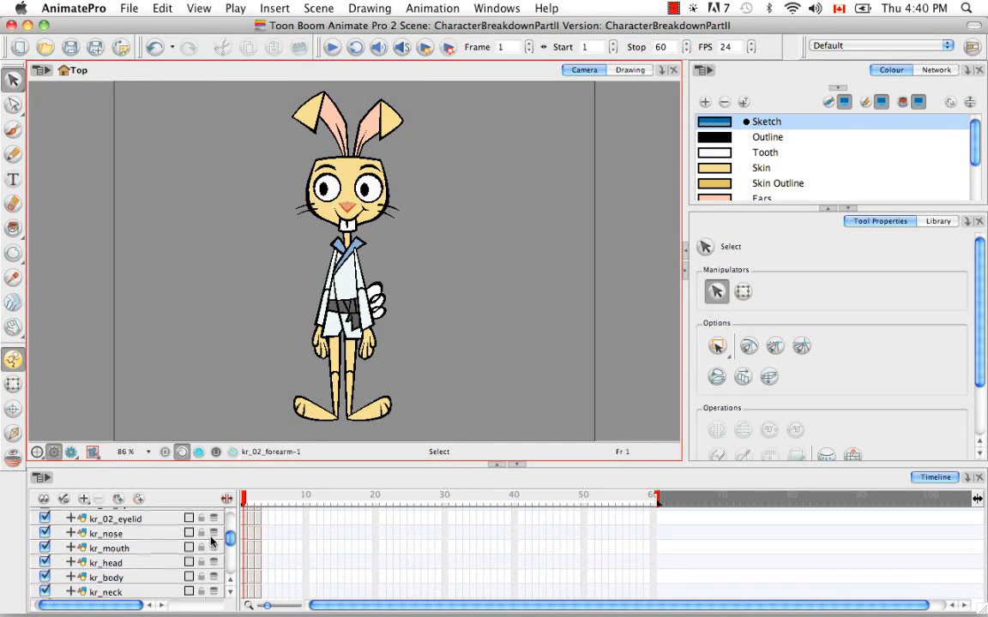
left_click(172, 549)
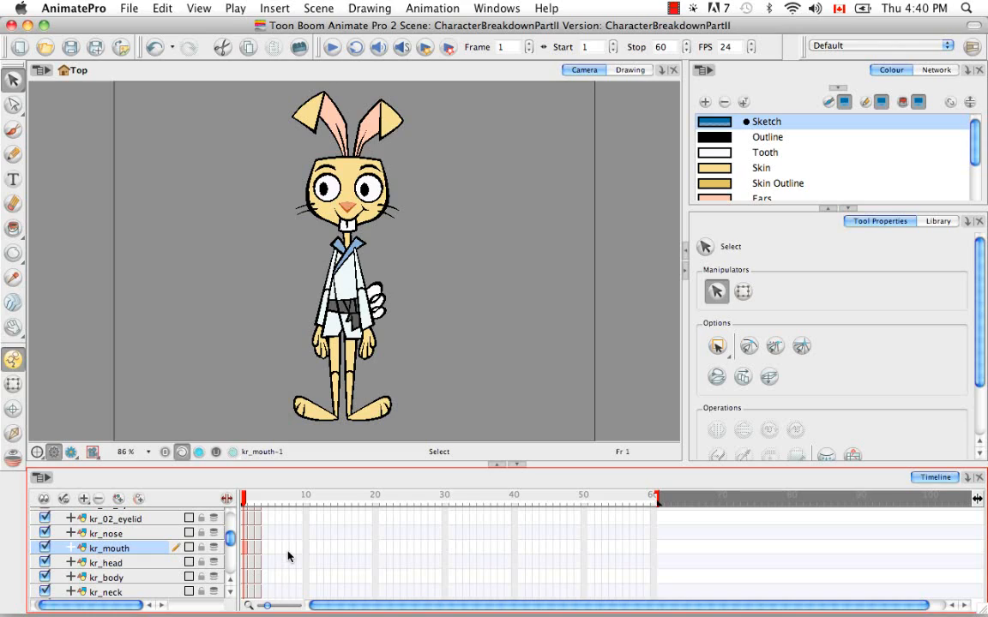
Step: Select frame 2 across all character layers in the enlarged timeline and move those cells to frame 9
left_click(498, 464)
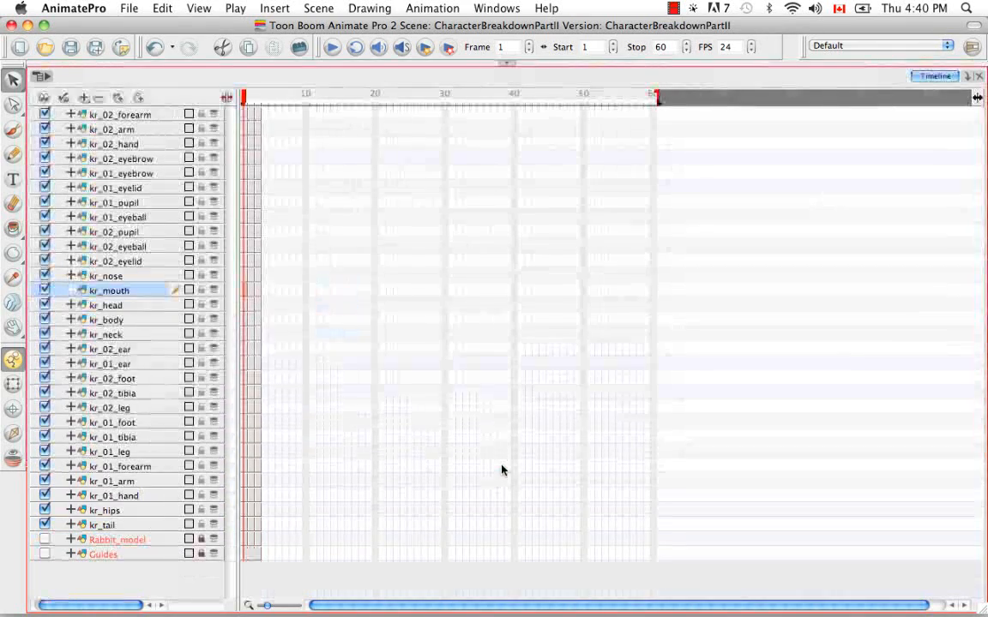
left_click(473, 217)
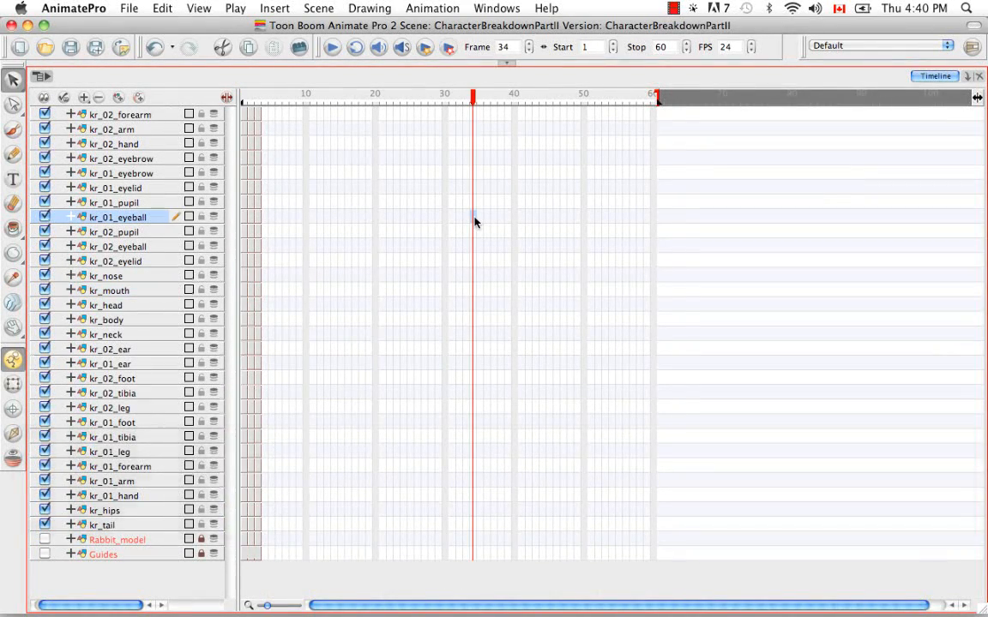
key("super+equal")
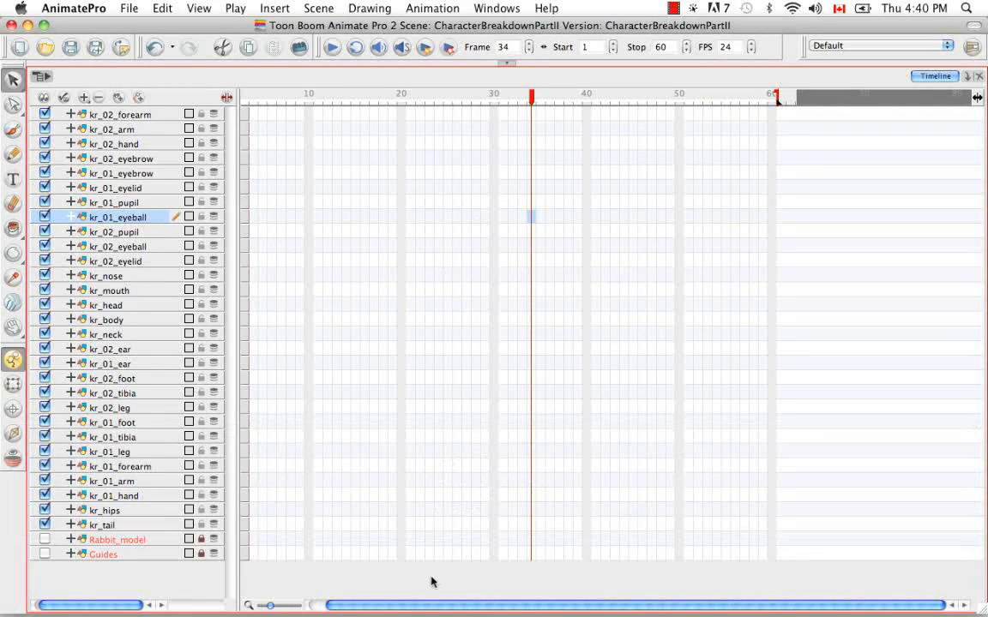
left_click_drag(428, 606, 412, 606)
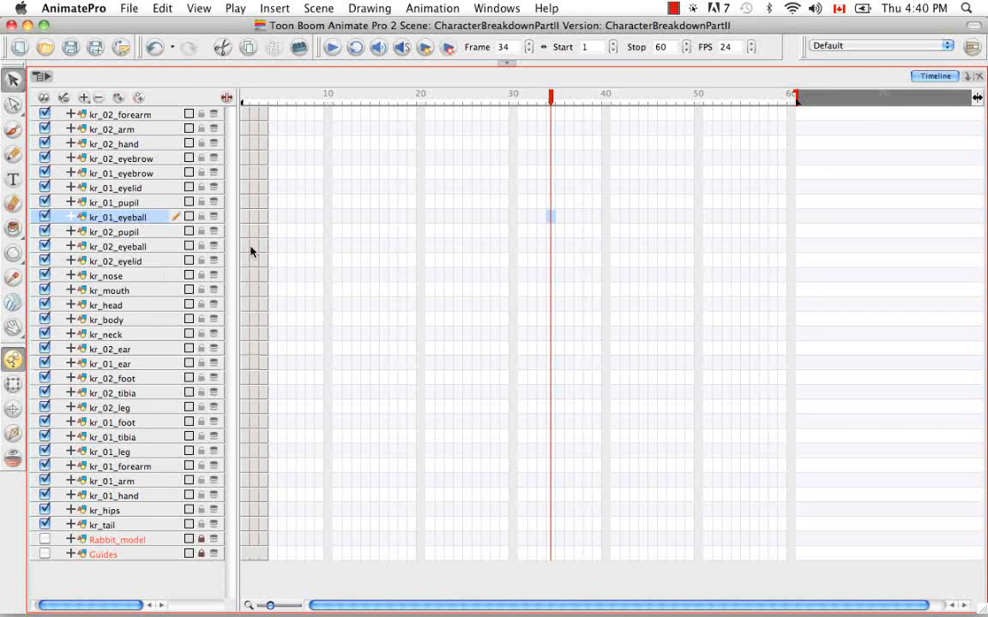
left_click(254, 114)
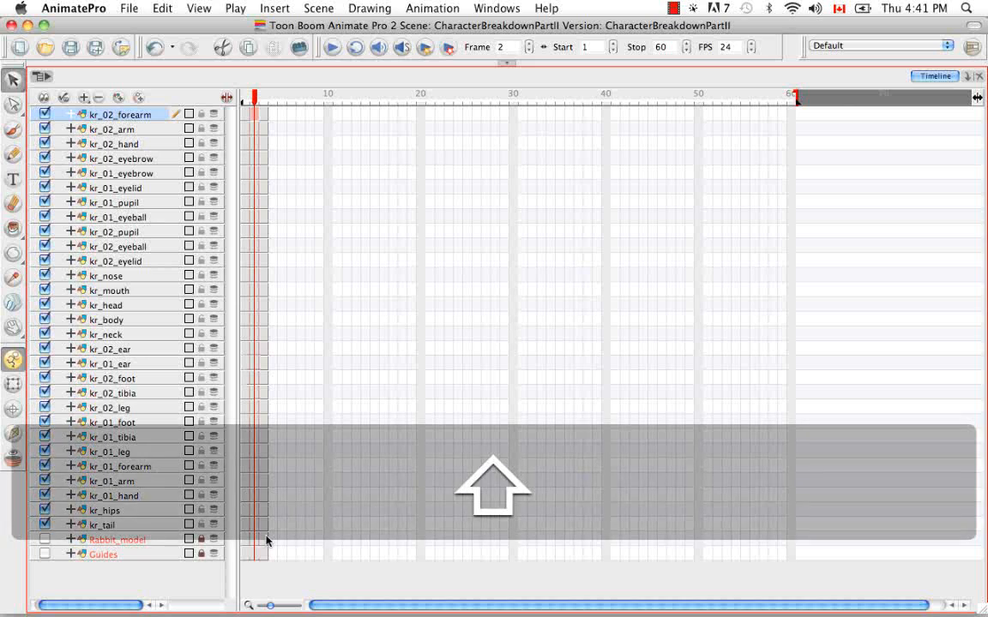
left_click(268, 526, "shift")
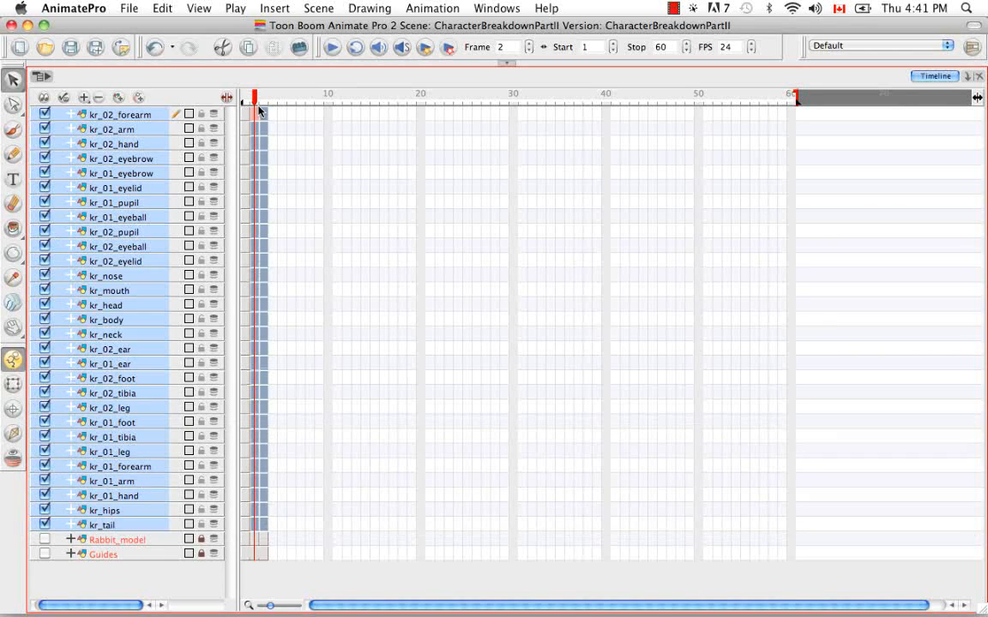
left_click_drag(256, 112, 324, 112)
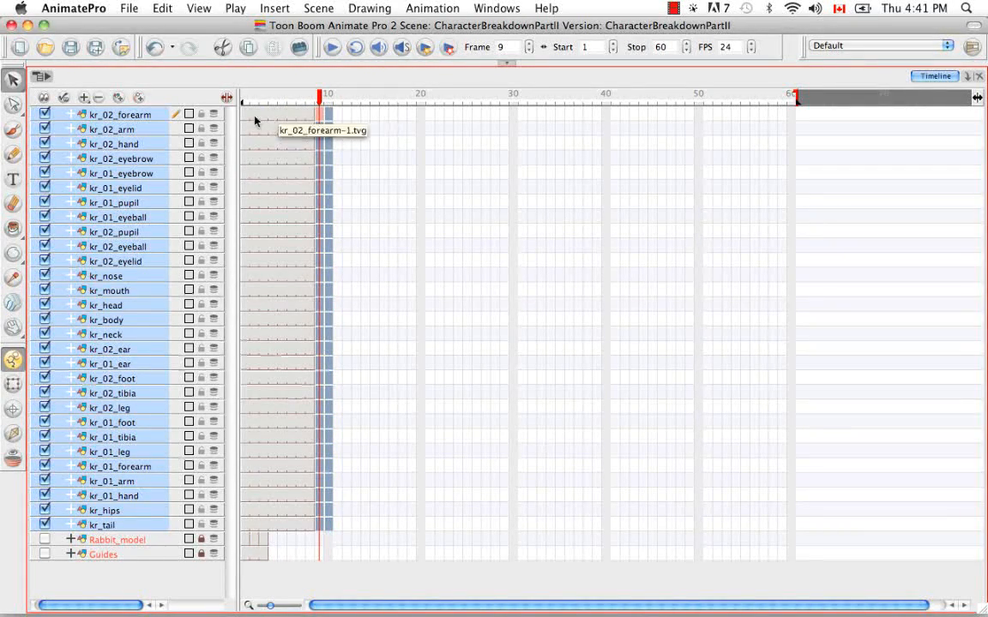
Step: Scrub the playhead from frame 8 back to frame 1 to preview the pose change
left_click(505, 64)
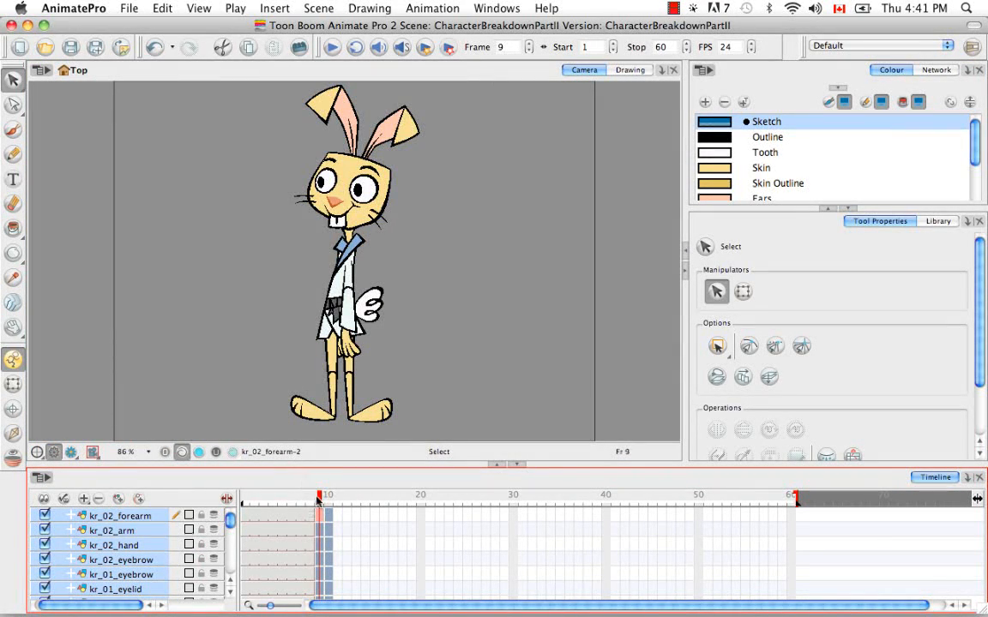
left_click_drag(279, 496, 311, 475)
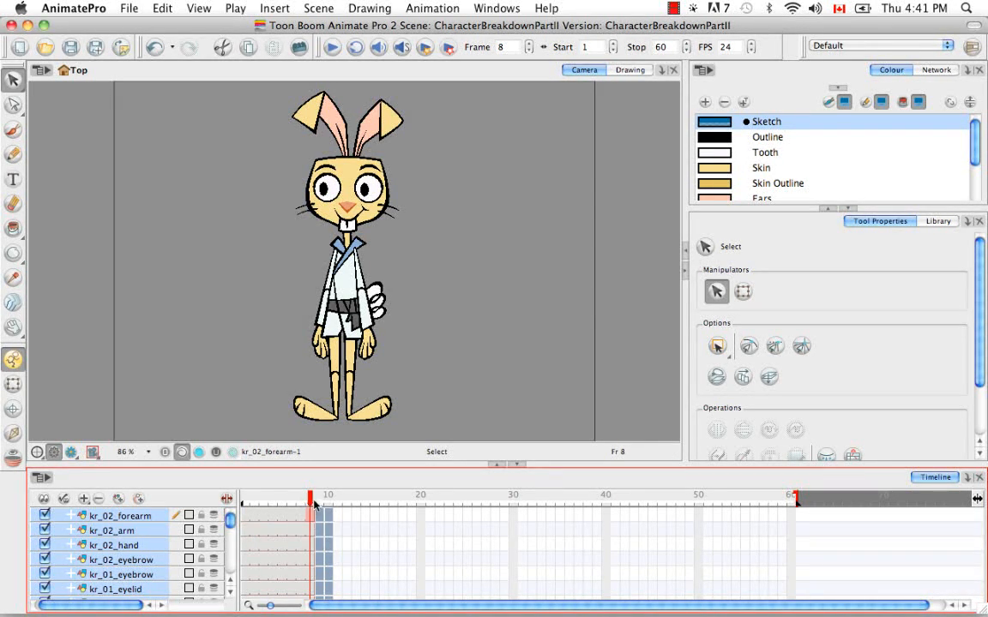
left_click_drag(309, 500, 244, 502)
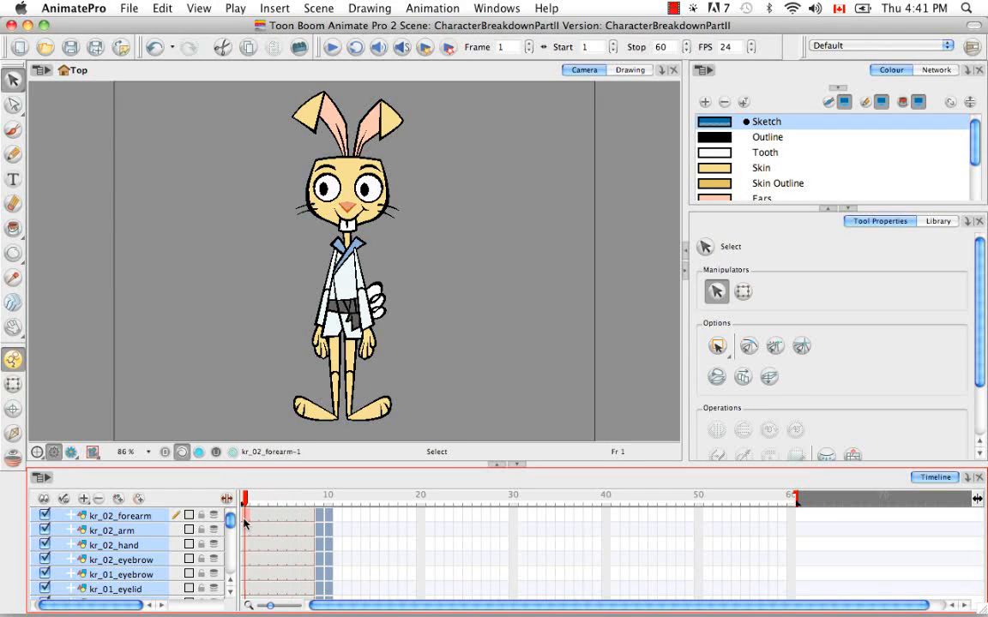
left_click(13, 130)
left_click_drag(222, 204, 246, 334)
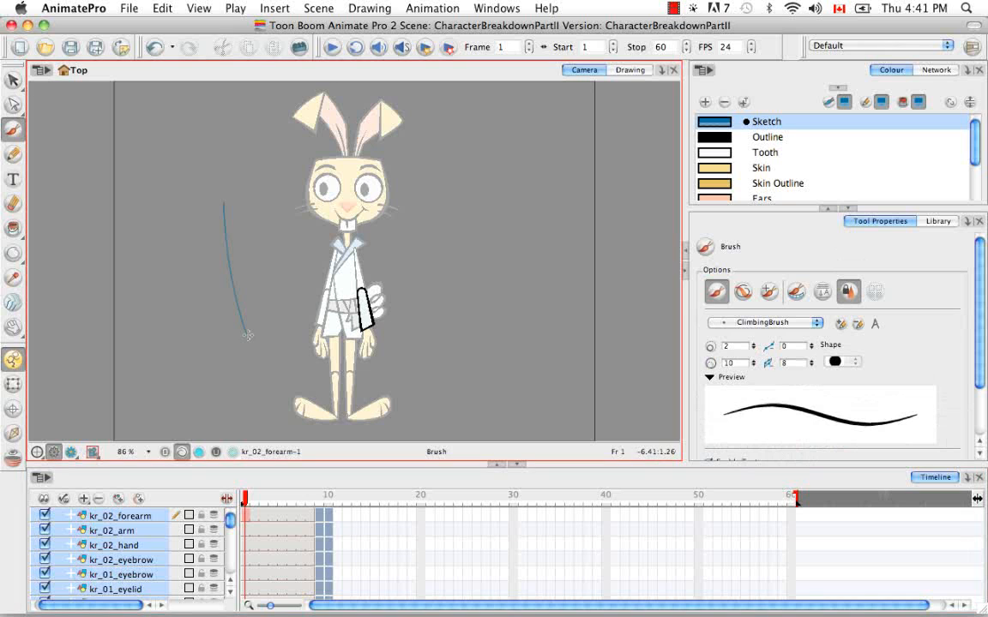
mouse_move(247, 498)
left_mouse_down()
mouse_move(300, 498)
mouse_move(246, 486)
left_mouse_up()
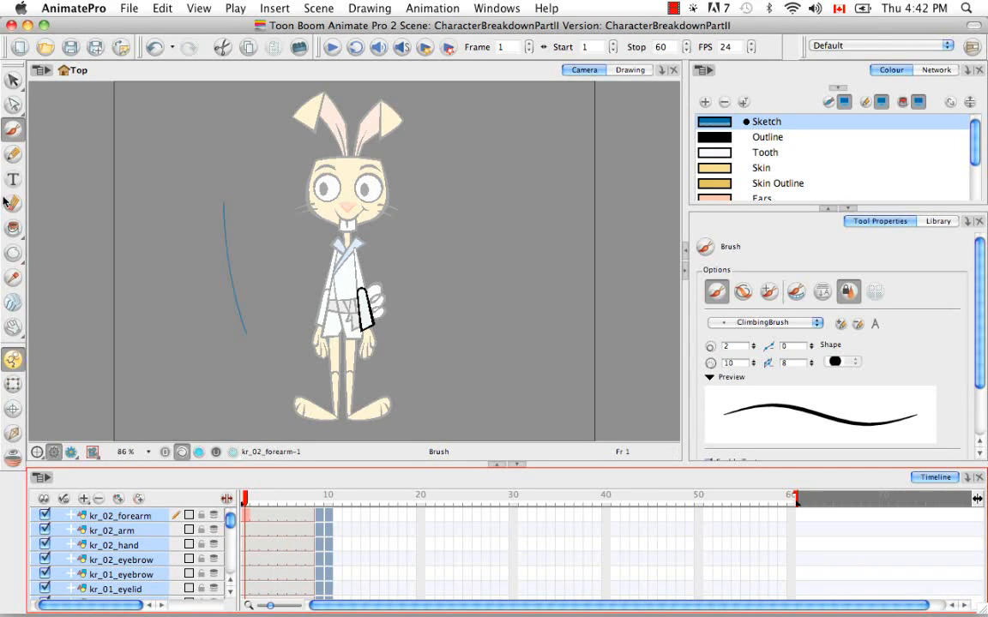
left_click_drag(13, 80, 51, 79)
left_click_drag(238, 148, 167, 324)
key("BackSpace")
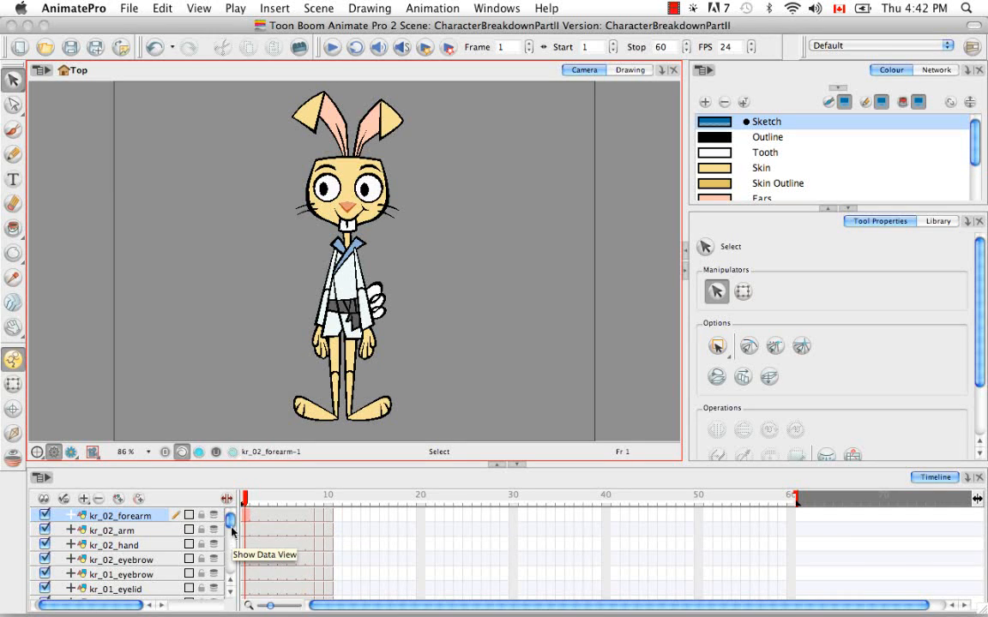
Step: Select the kr_mouth layer and display the Timeline View toolbar
scroll(234, 539, "down", 5)
scroll(235, 539, "down", 3)
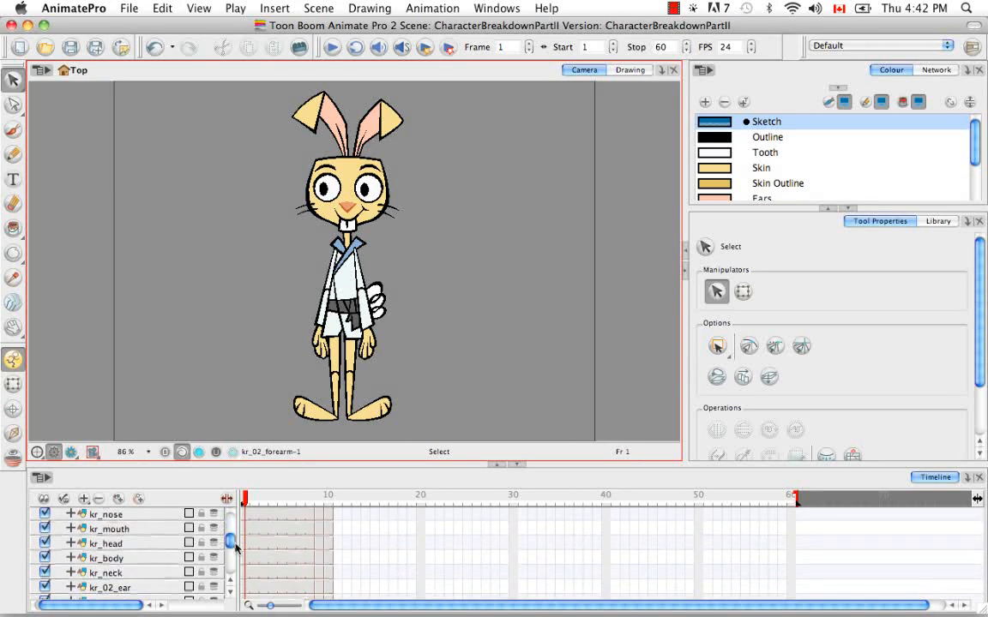
left_click(153, 530)
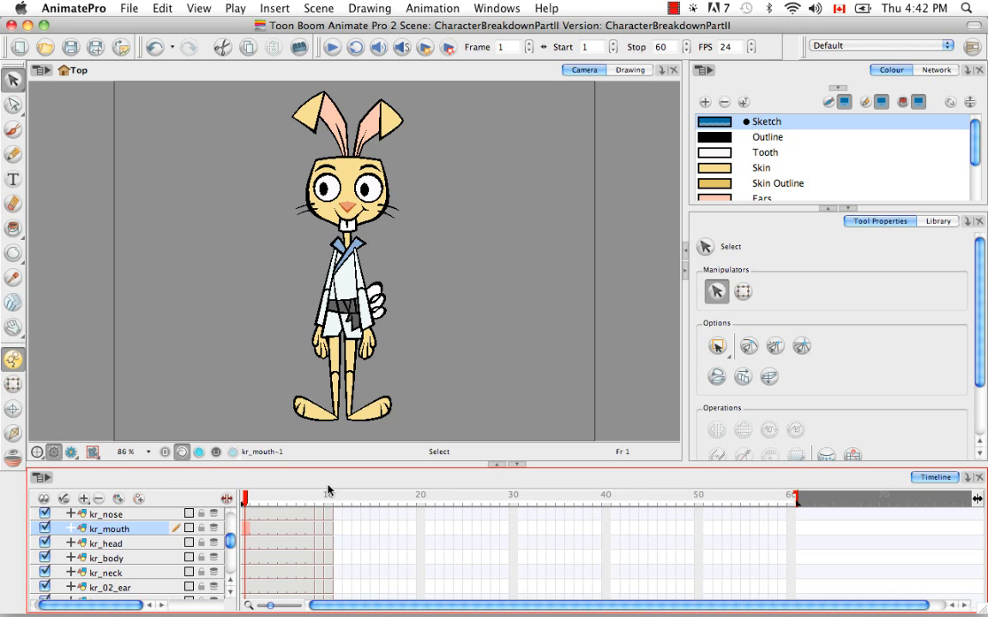
left_click(495, 10)
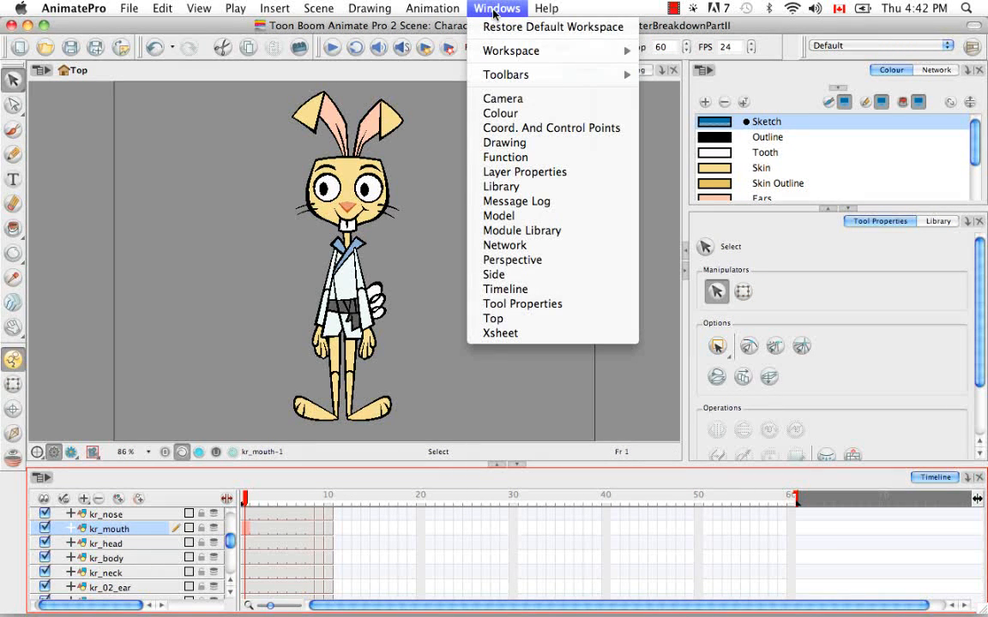
mouse_move(553, 80)
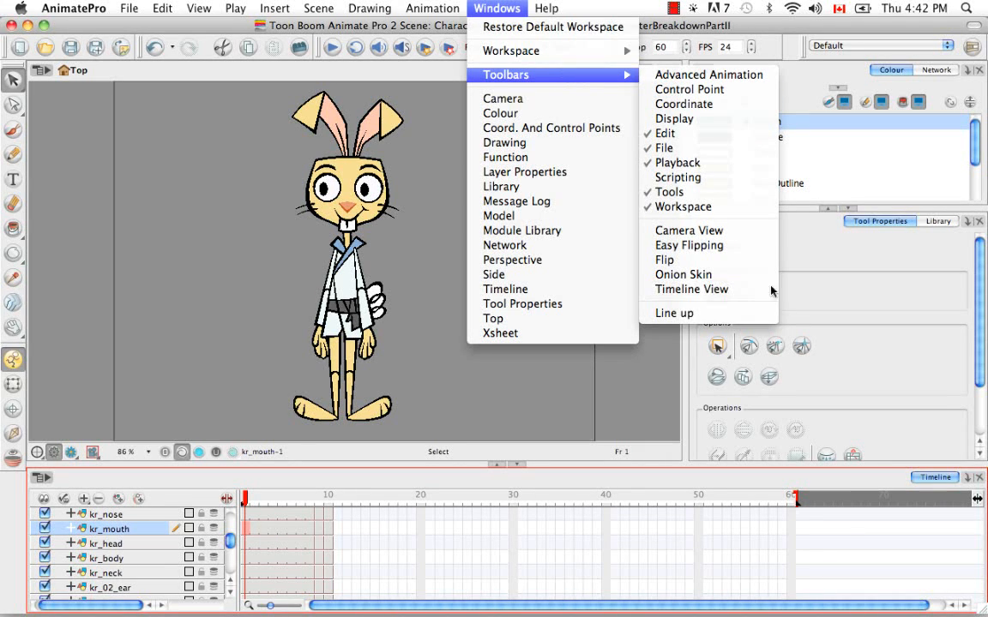
left_click(691, 289)
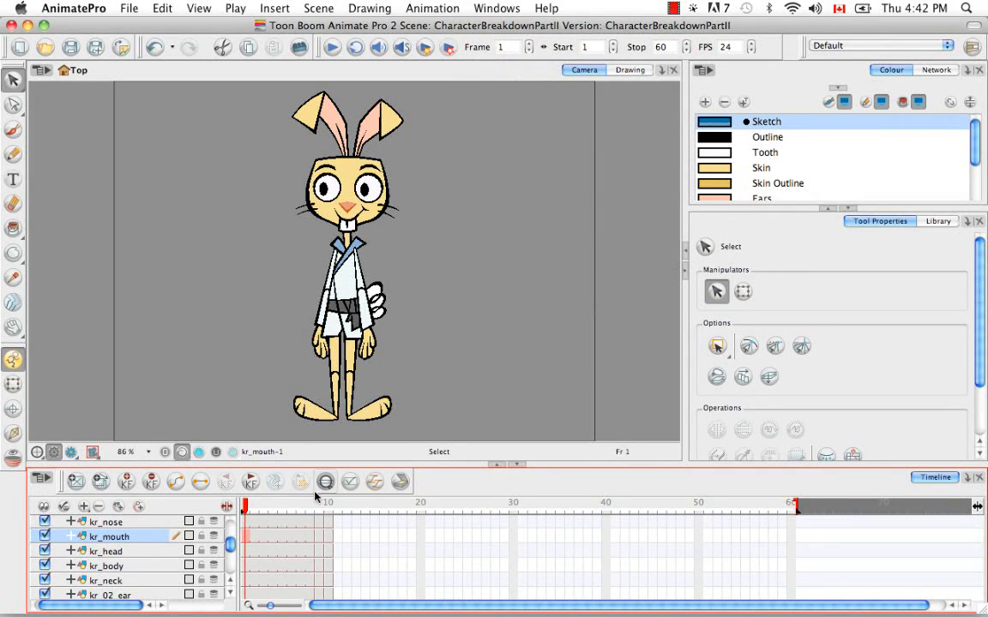
Step: Expose different mouth drawings on the kr_mouth layer frame by frame from frame 2 to frame 7
left_click(253, 542)
left_click(253, 542)
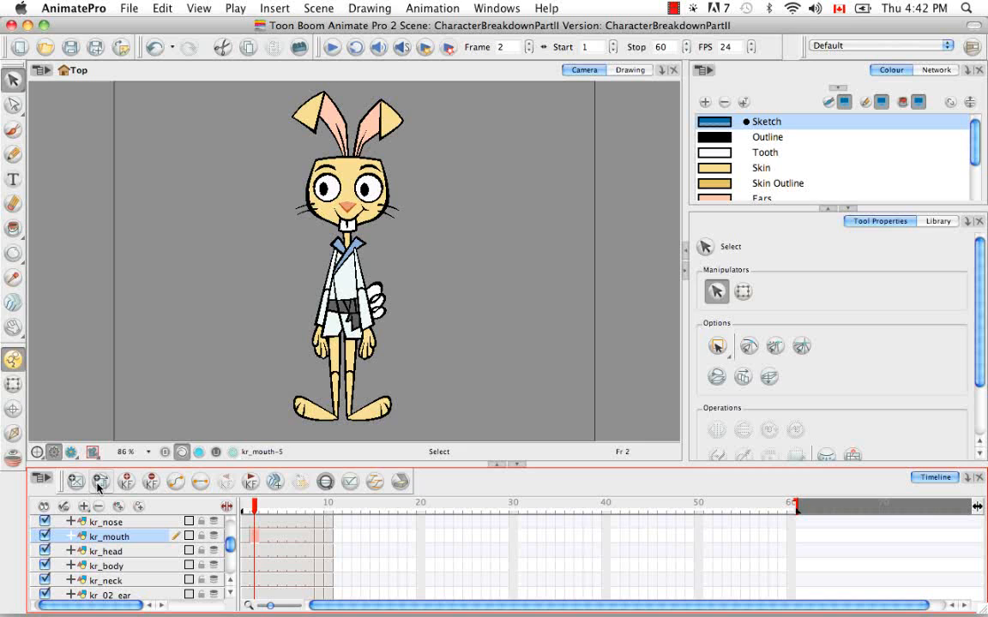
left_click(264, 538)
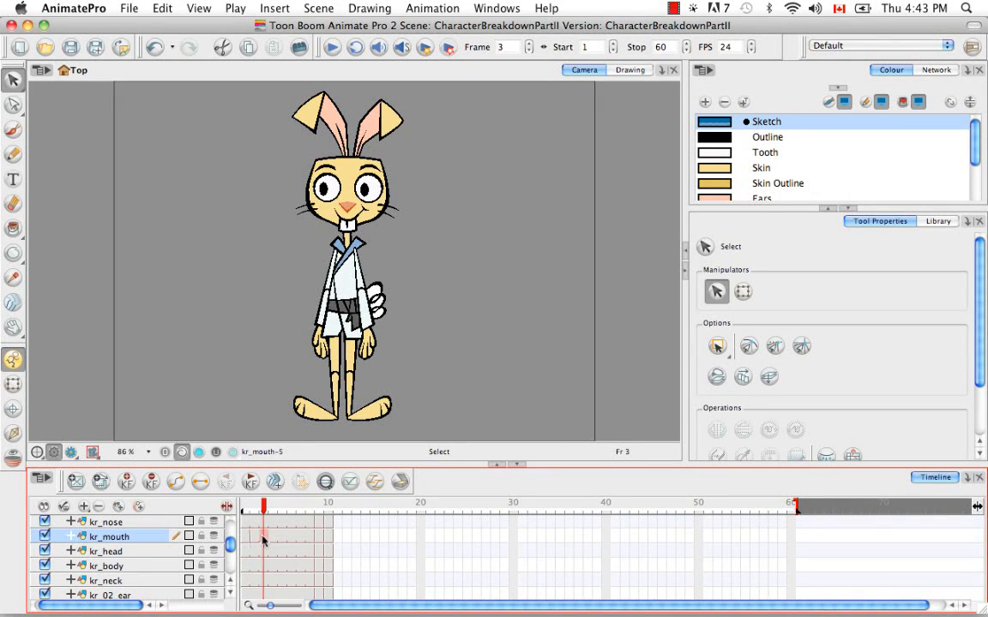
left_click(99, 481)
key(".")
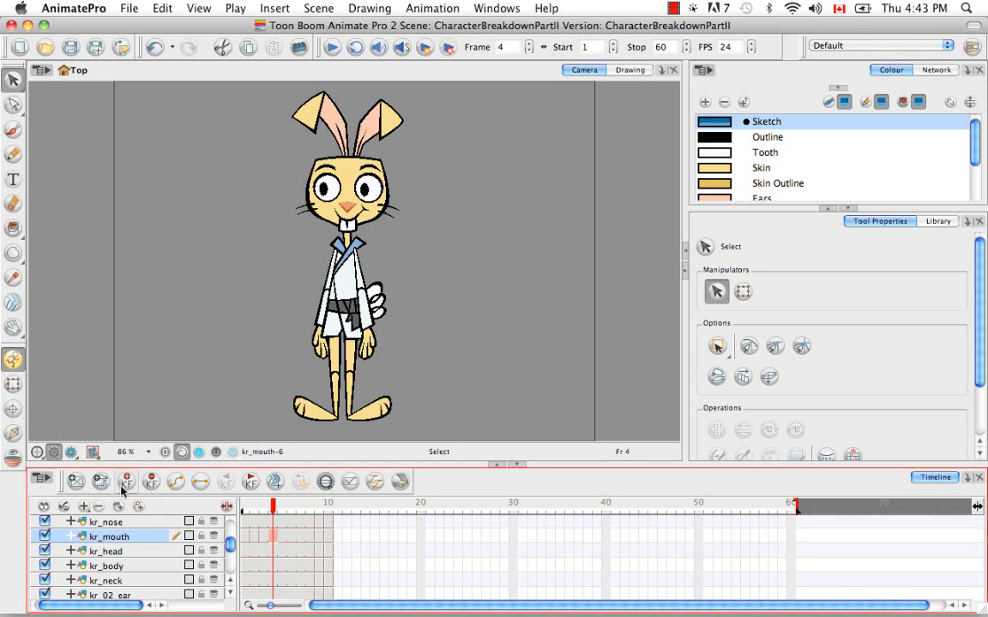
key(".")
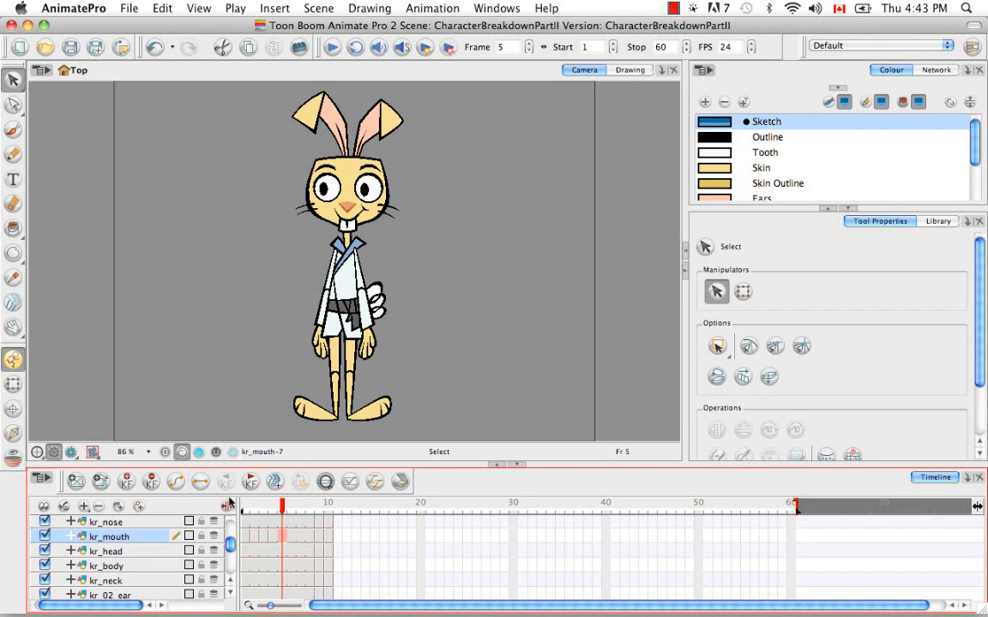
key(".")
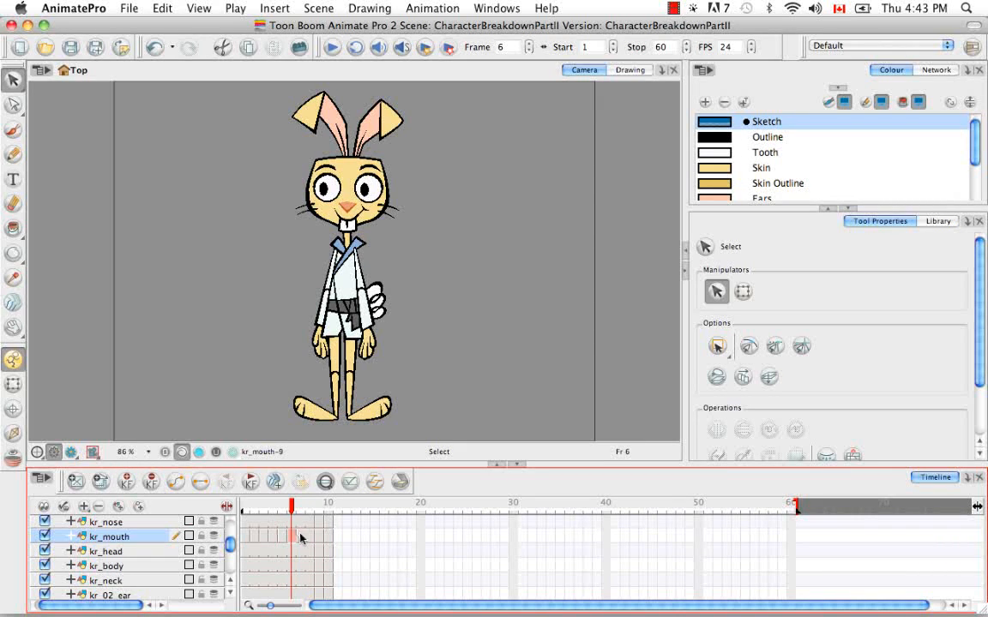
key(".")
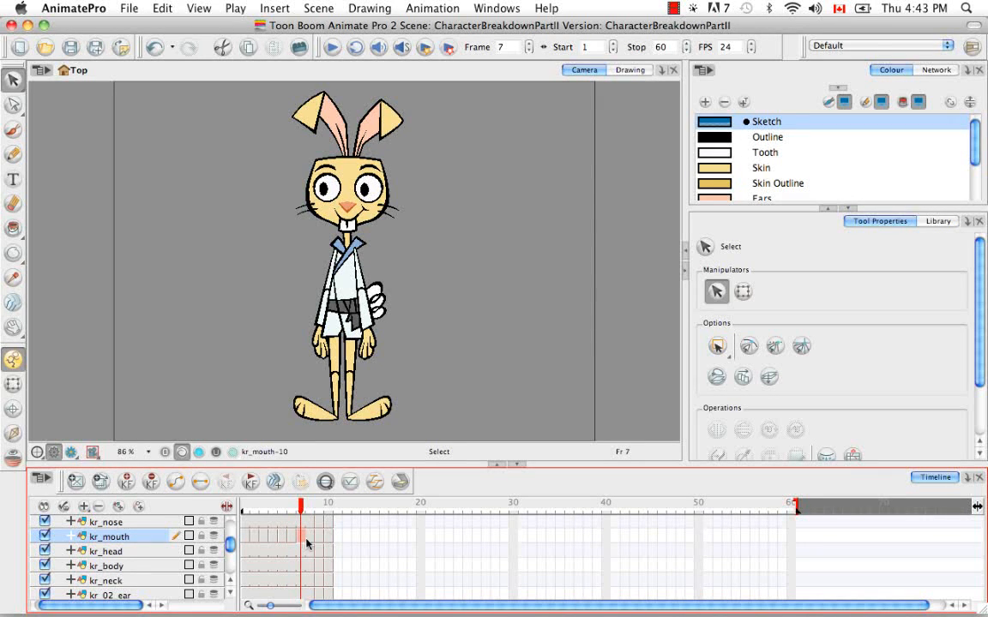
left_click(309, 537)
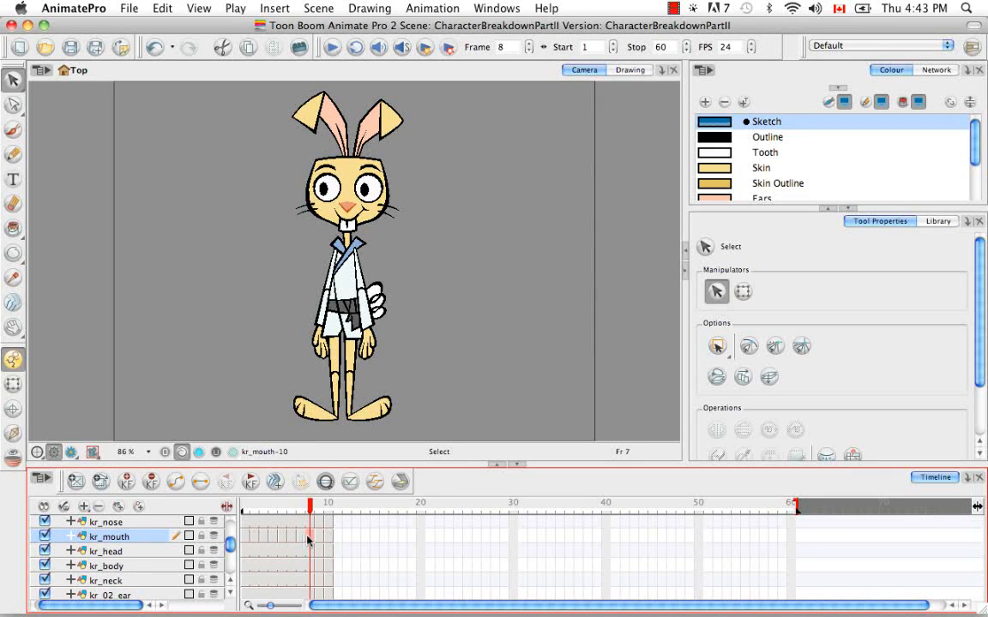
Step: Change the mouth drawing on frame 8 of the kr_mouth layer and move to frame 9
left_click(99, 482)
left_click(320, 506)
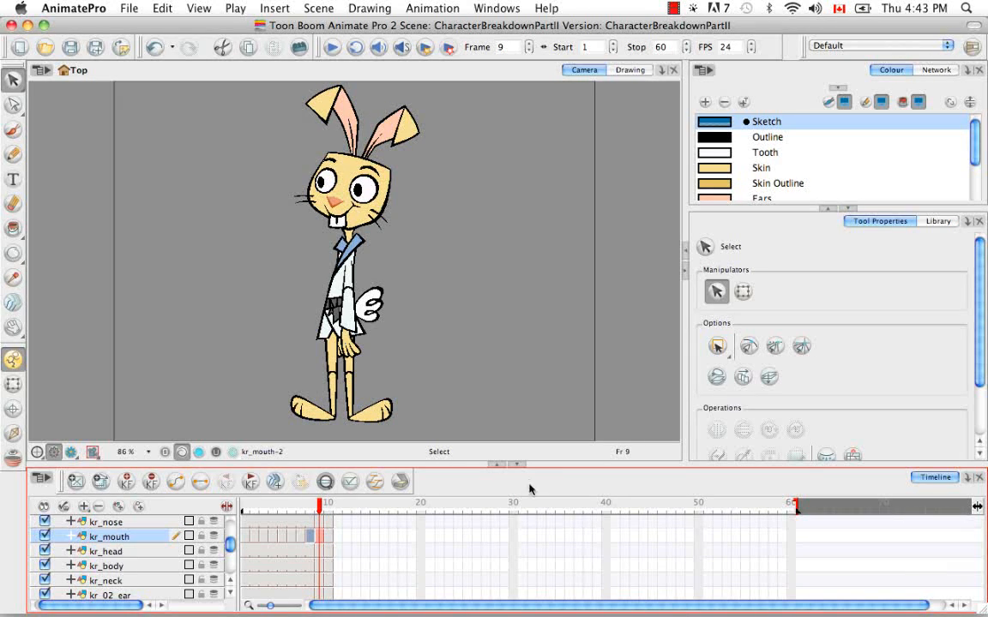
Step: Select frame 10 across all character layers in the enlarged timeline and move those cells to frame 17
left_click(497, 464)
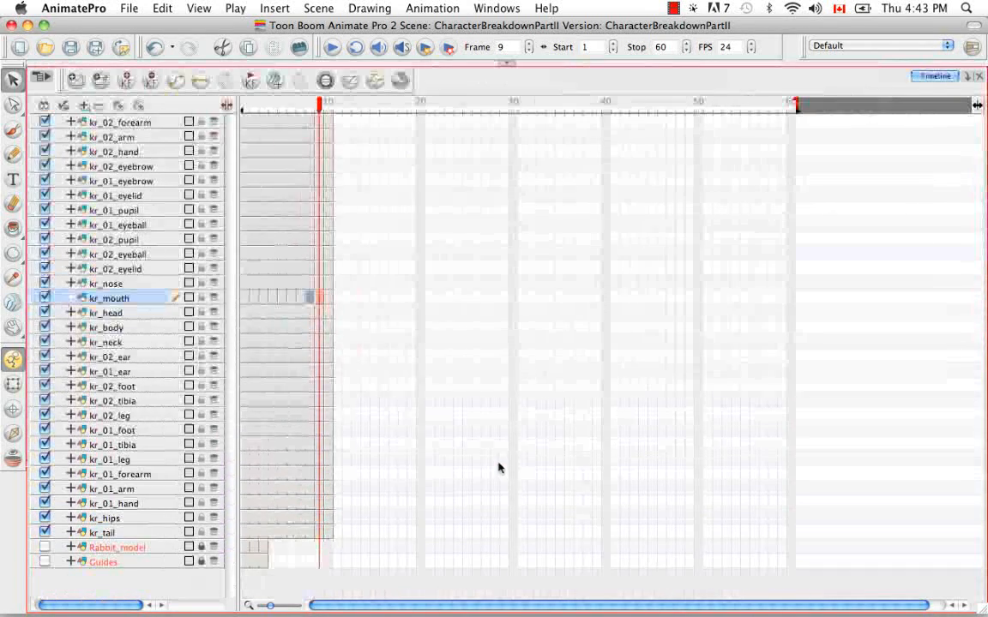
left_click(329, 125)
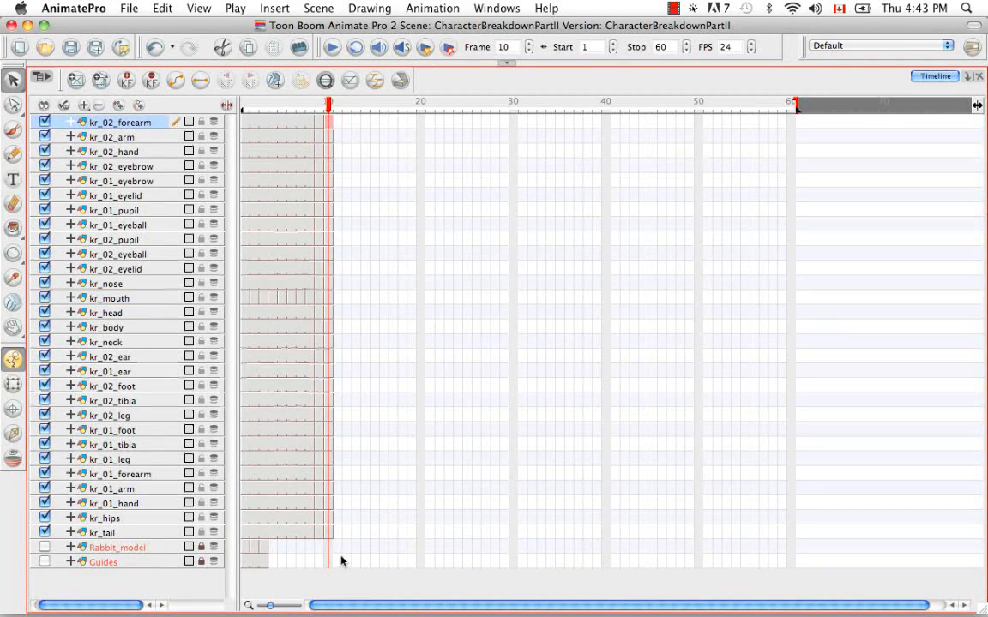
left_click(329, 533, "shift")
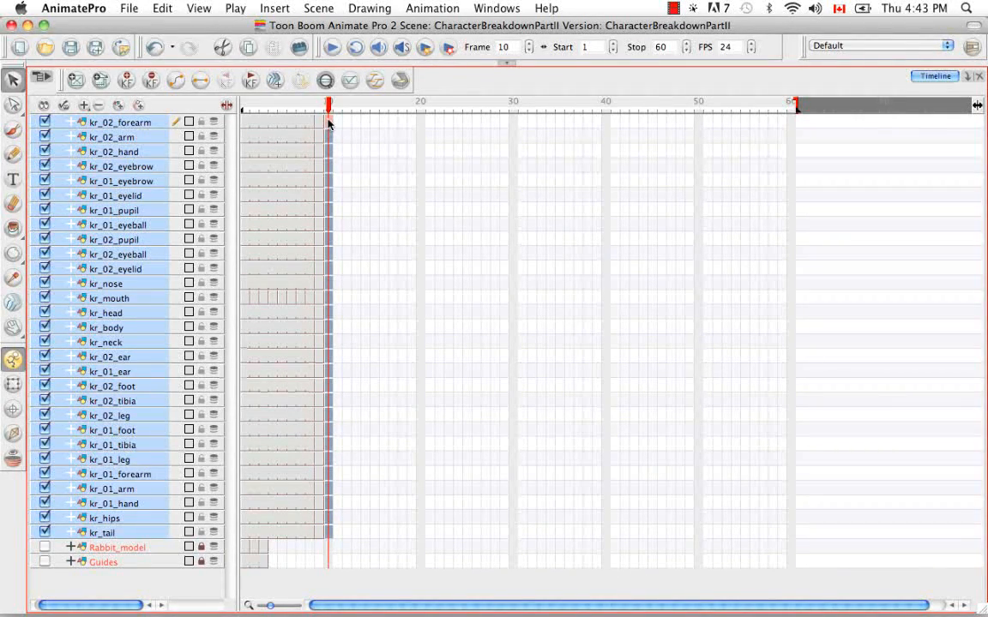
left_click_drag(329, 125, 393, 119)
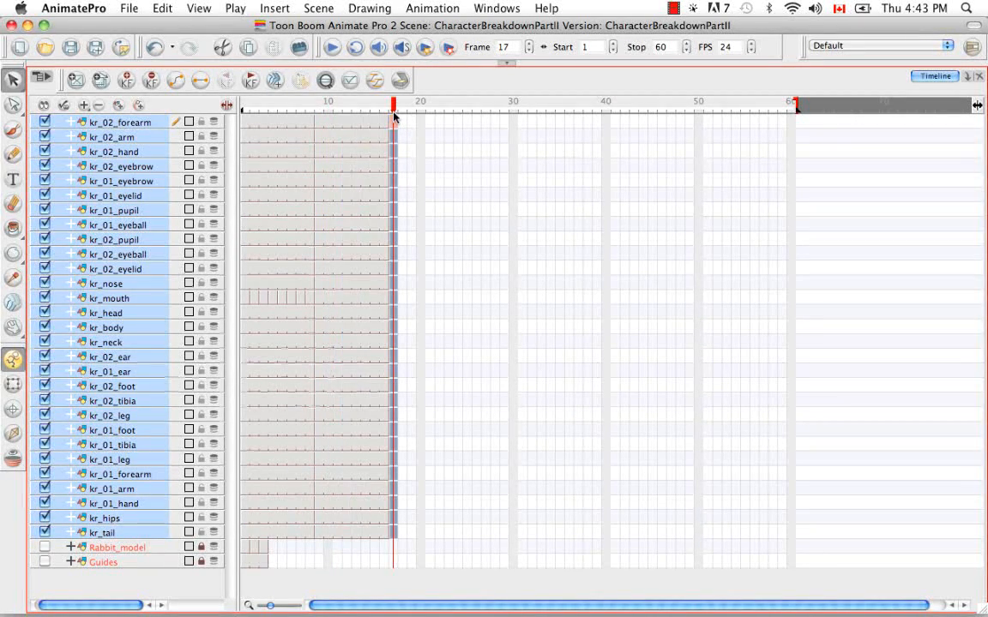
Step: Expose mouth drawings on the kr_mouth layer frame by frame from frame 9 through frame 17
left_click(322, 299)
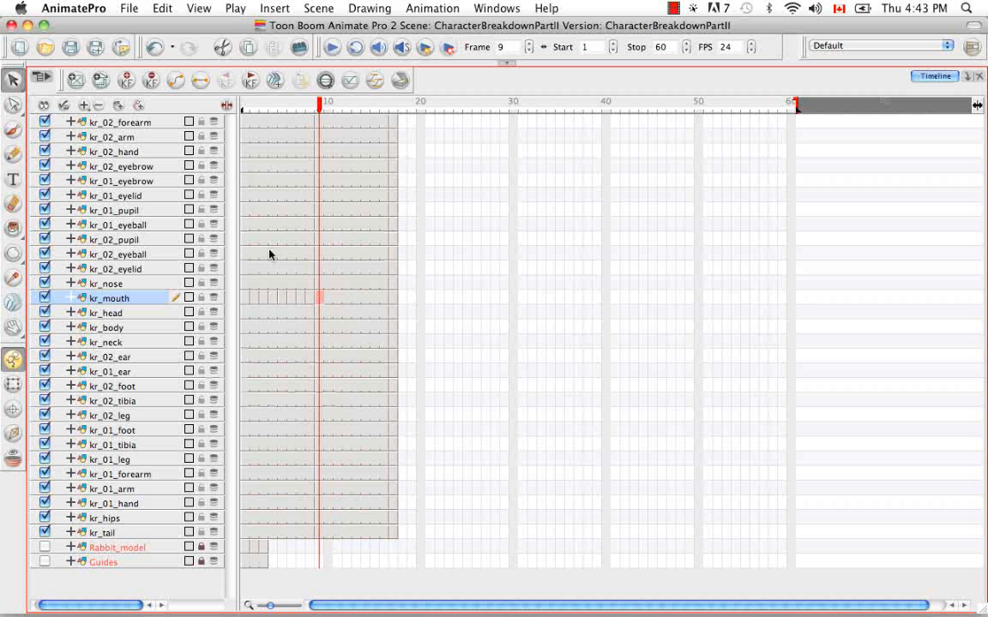
left_click(331, 298)
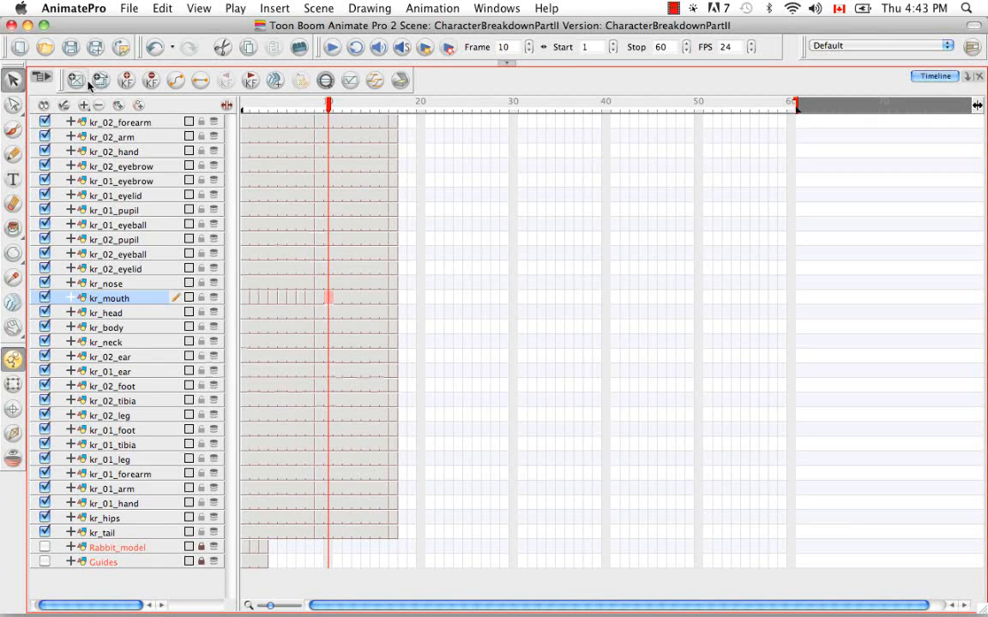
left_click(338, 298)
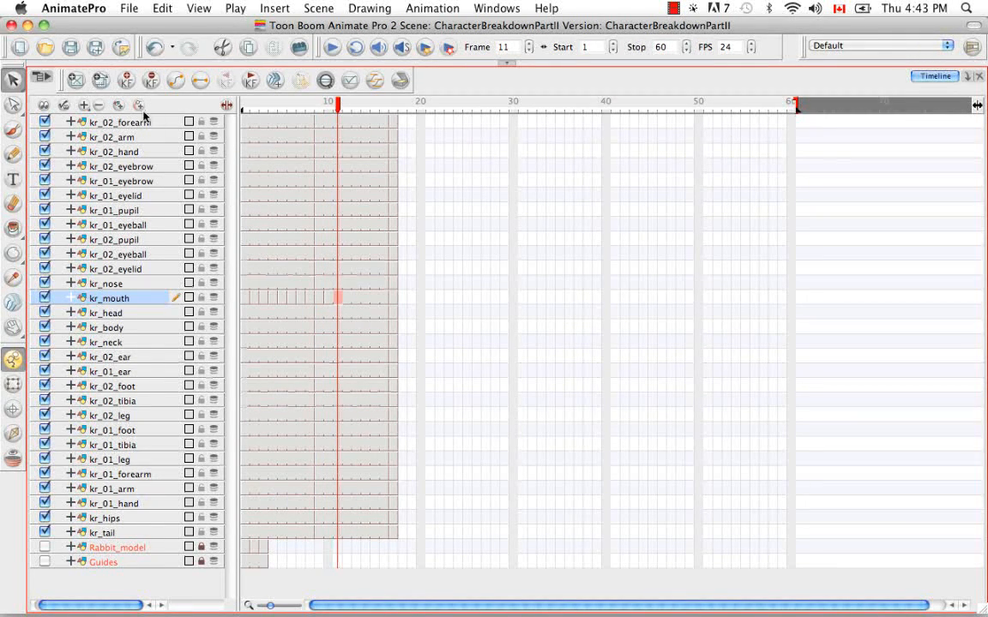
left_click(347, 298)
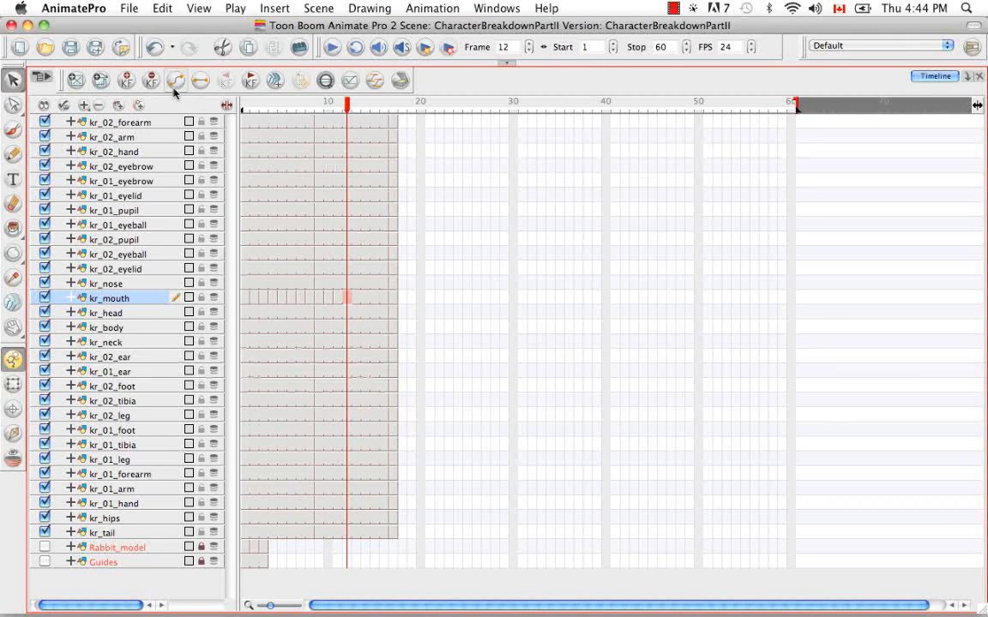
left_click(356, 297)
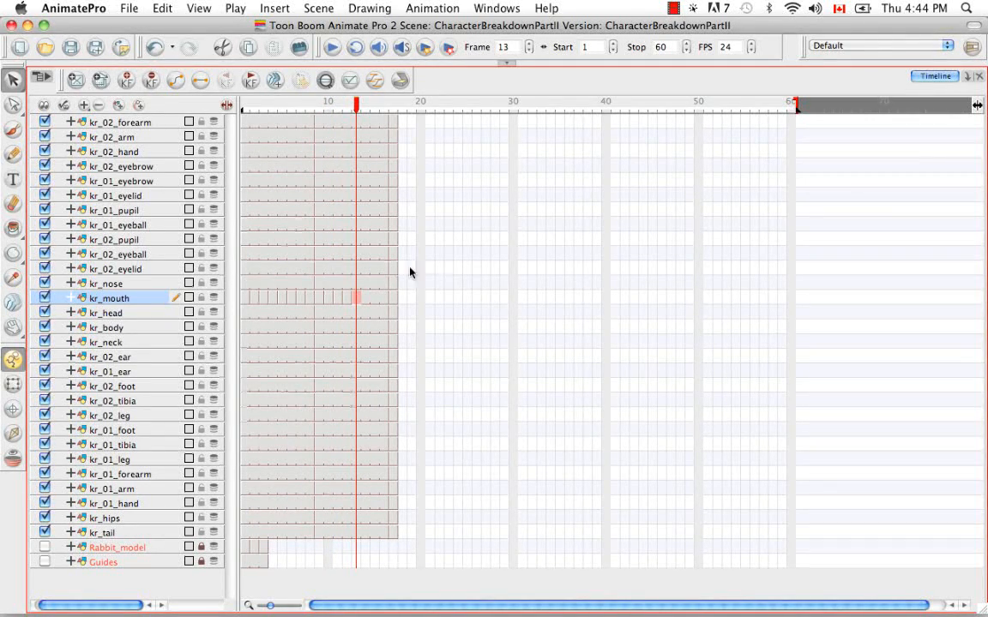
left_click(366, 298)
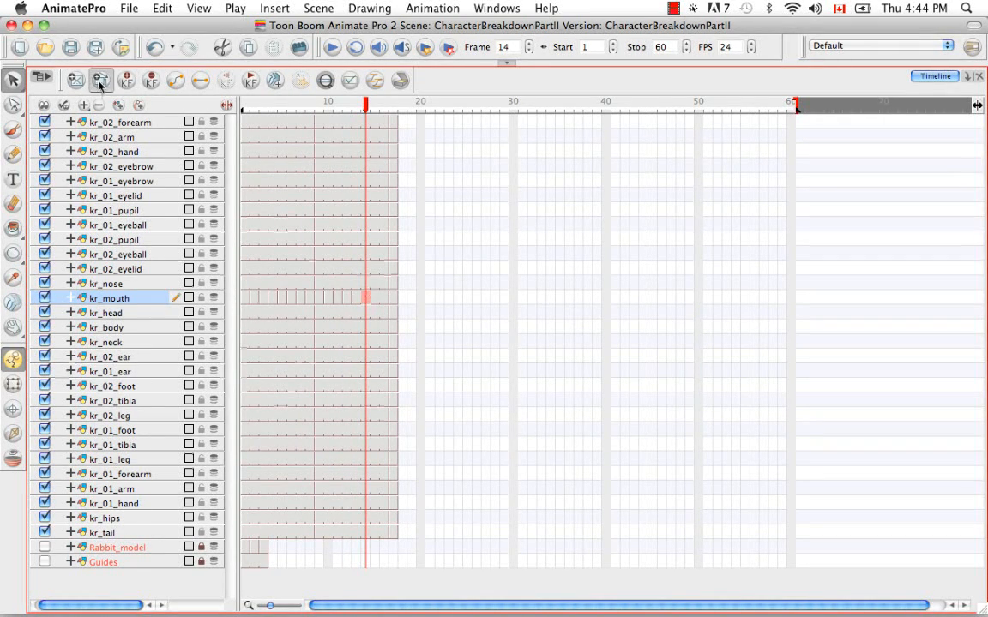
left_click(375, 298)
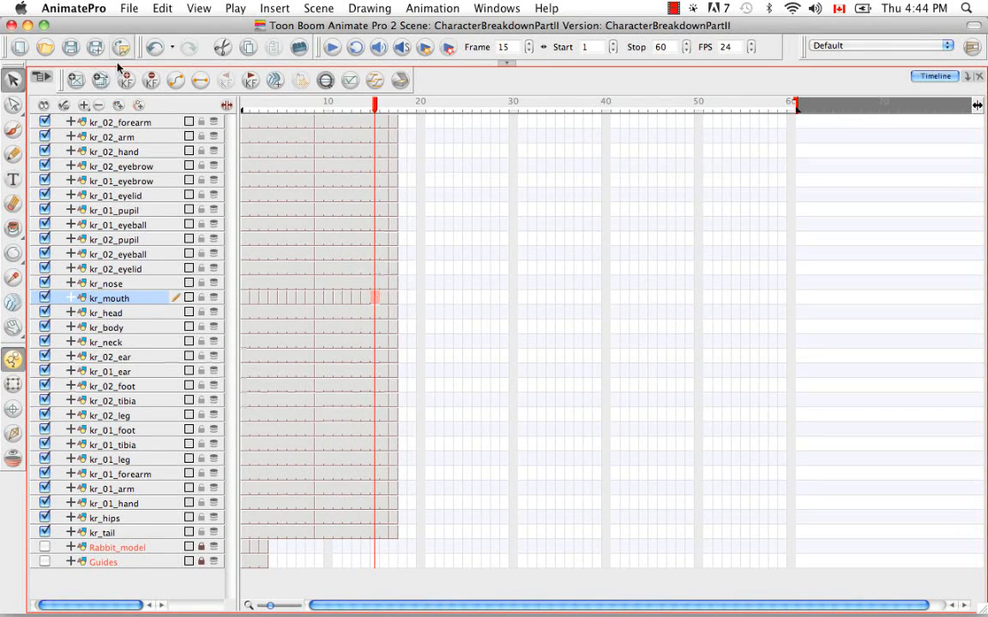
left_click(383, 299)
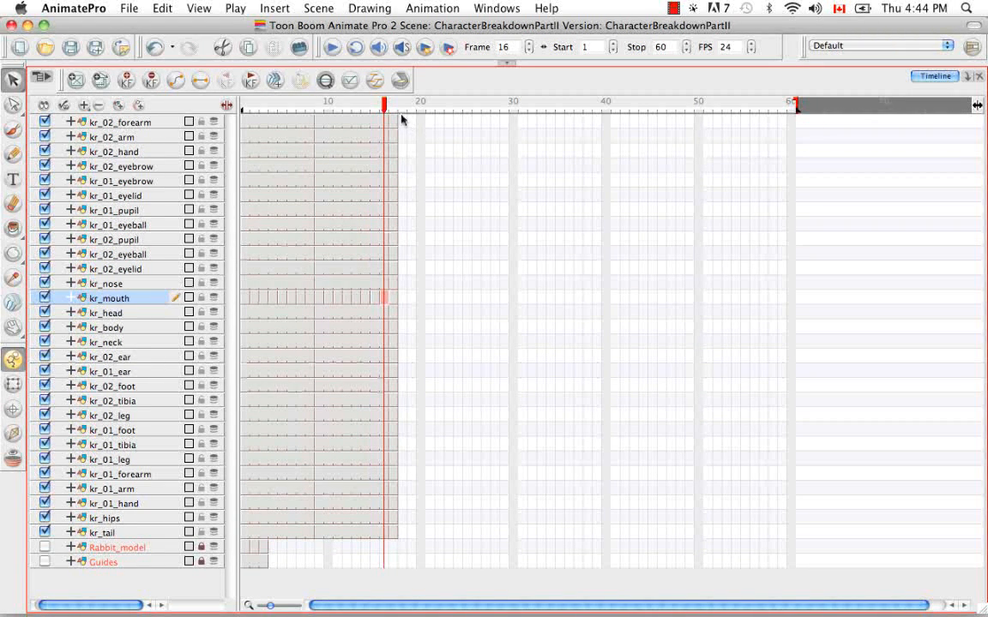
key("period")
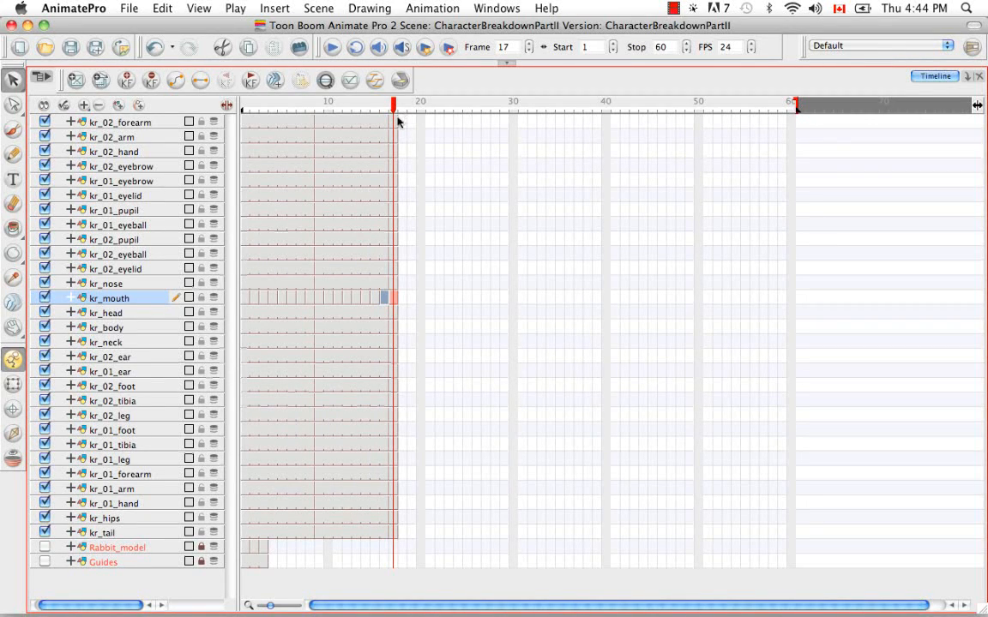
key("period")
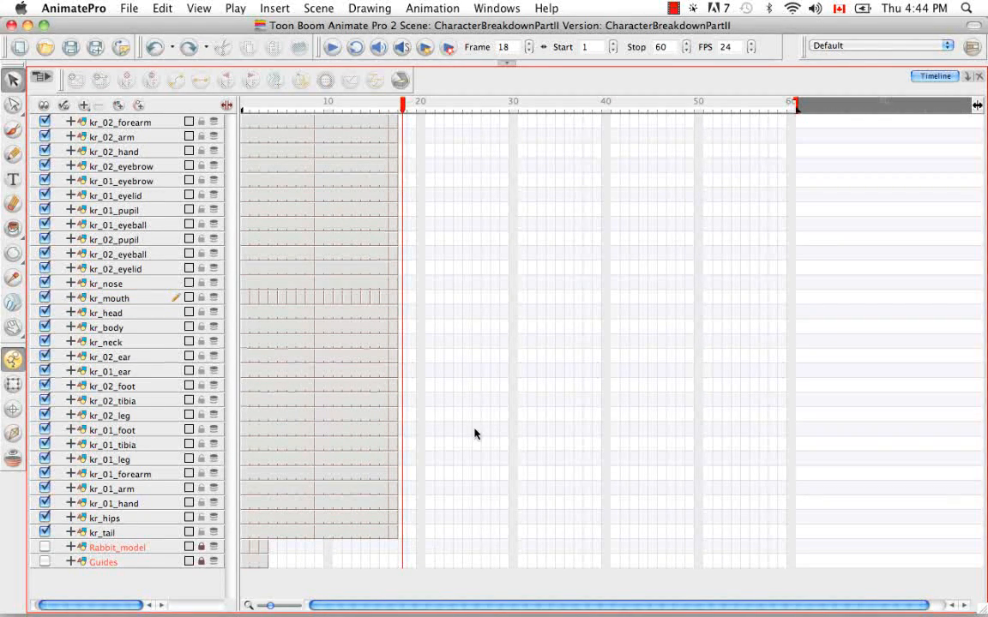
Step: Select frame 17 across all character layers and extend its exposure to frame 20 with Overwrite
left_click(397, 121)
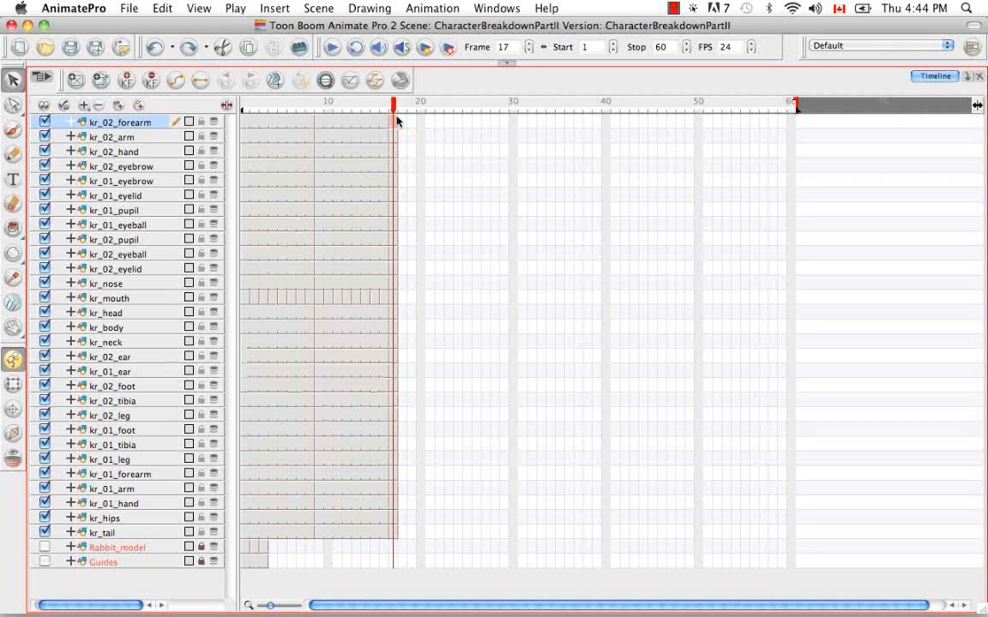
left_click(393, 533, "shift")
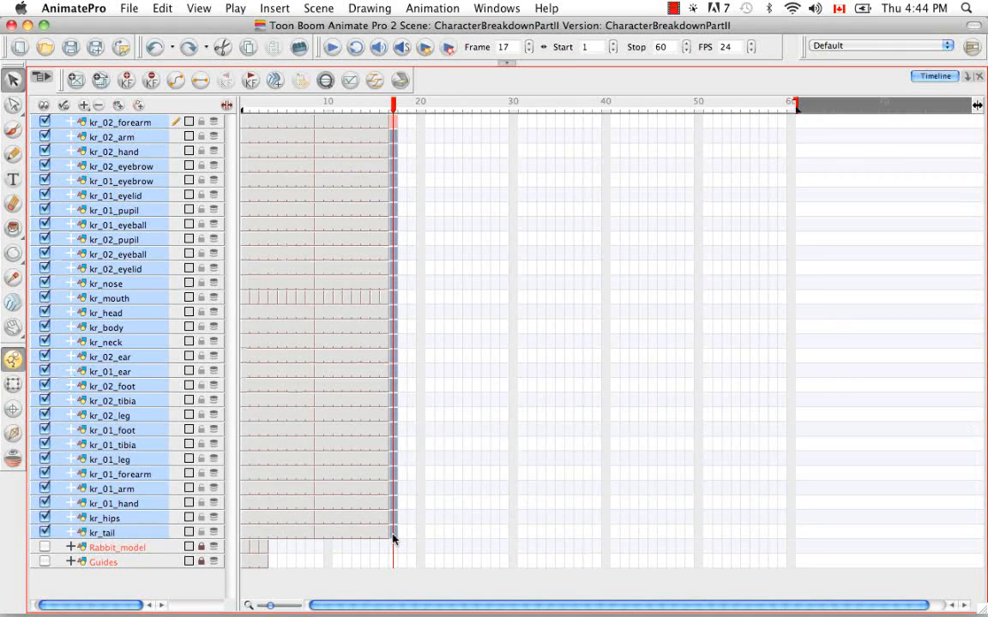
right_click(394, 538)
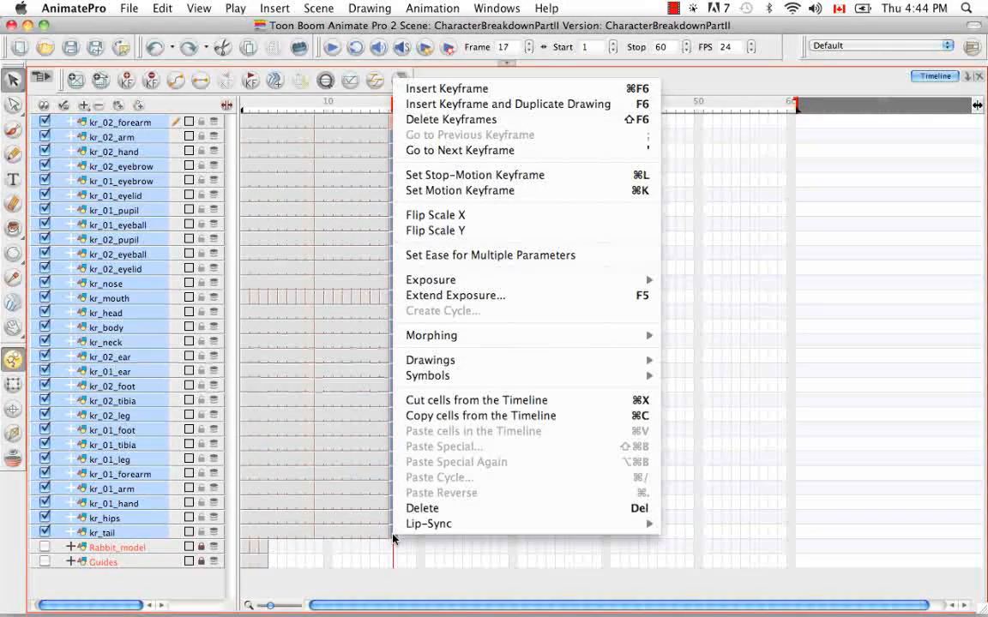
left_click(473, 296)
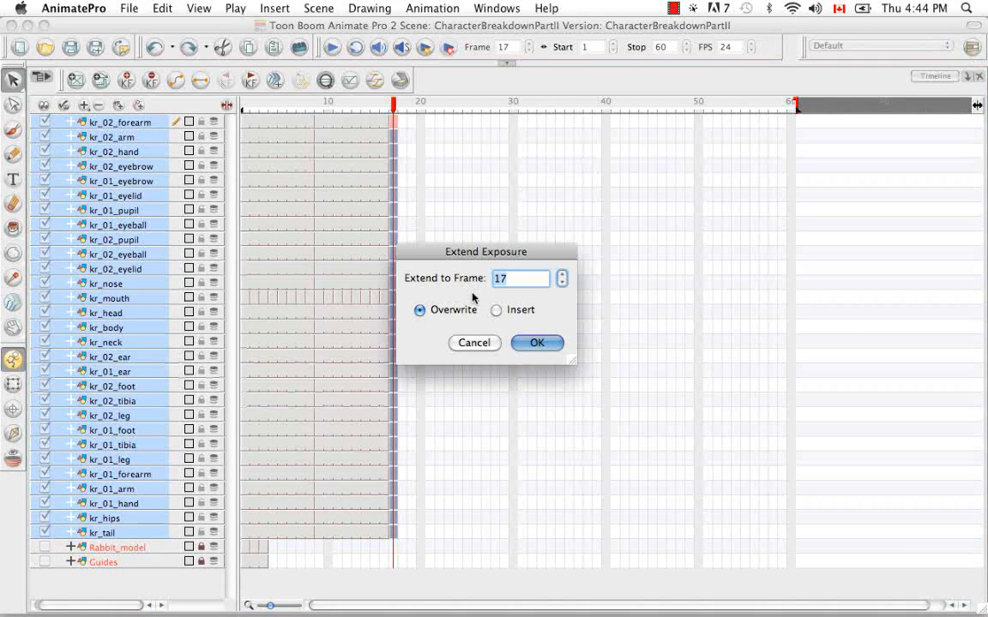
type("20")
left_click(521, 346)
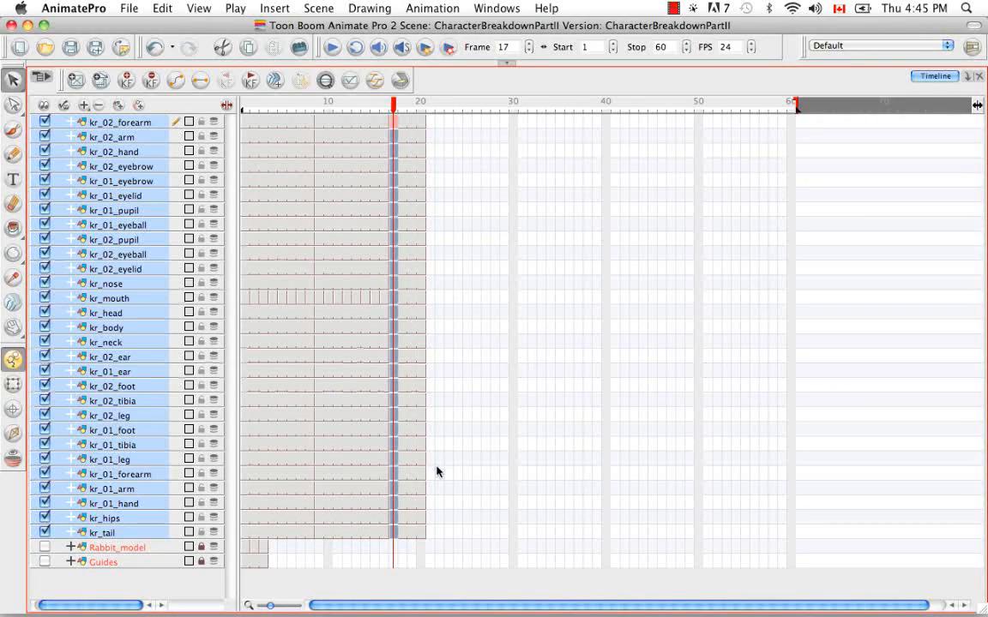
Step: Expose mouth drawings on the kr_mouth layer frame by frame from frame 17 to frame 20
left_click(421, 298)
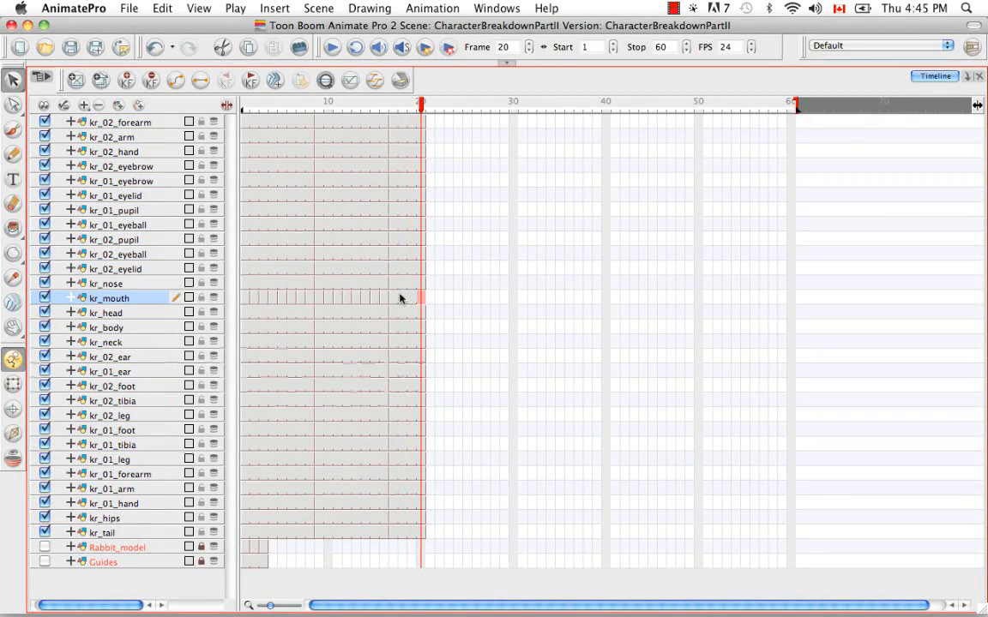
left_click(395, 299)
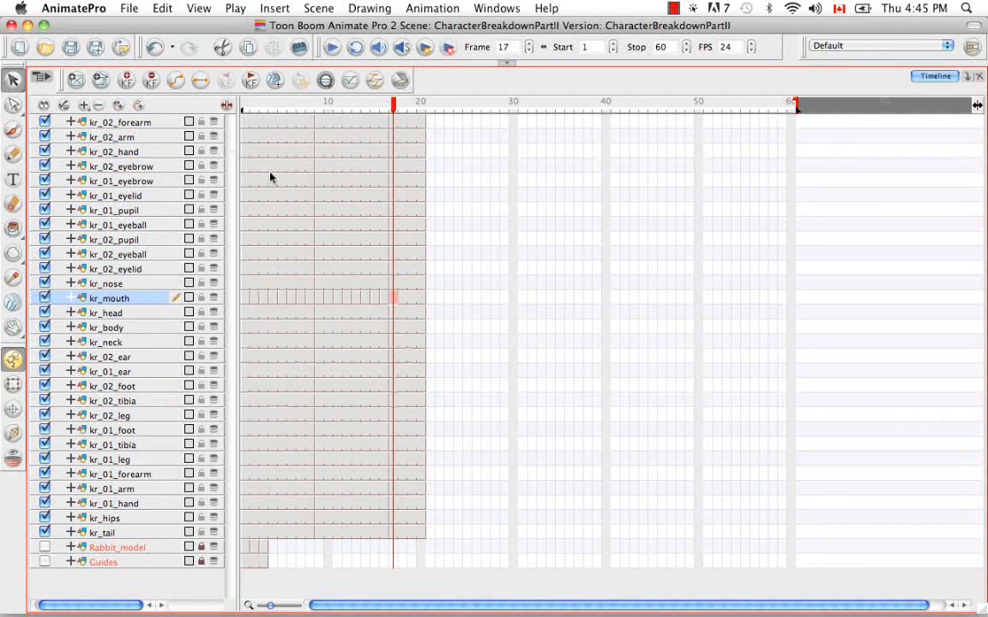
left_click(405, 298)
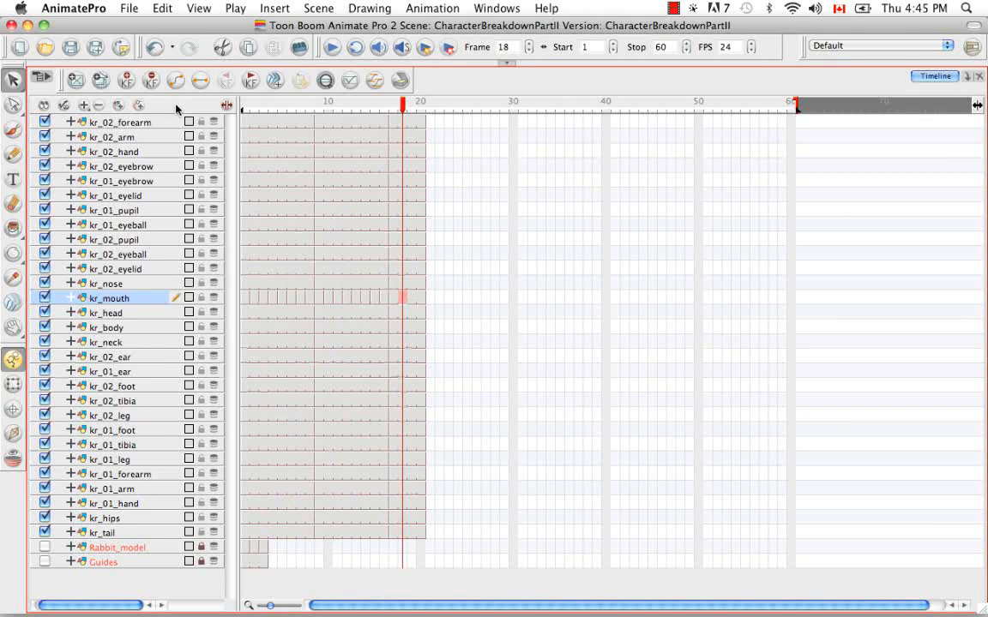
left_click(413, 297)
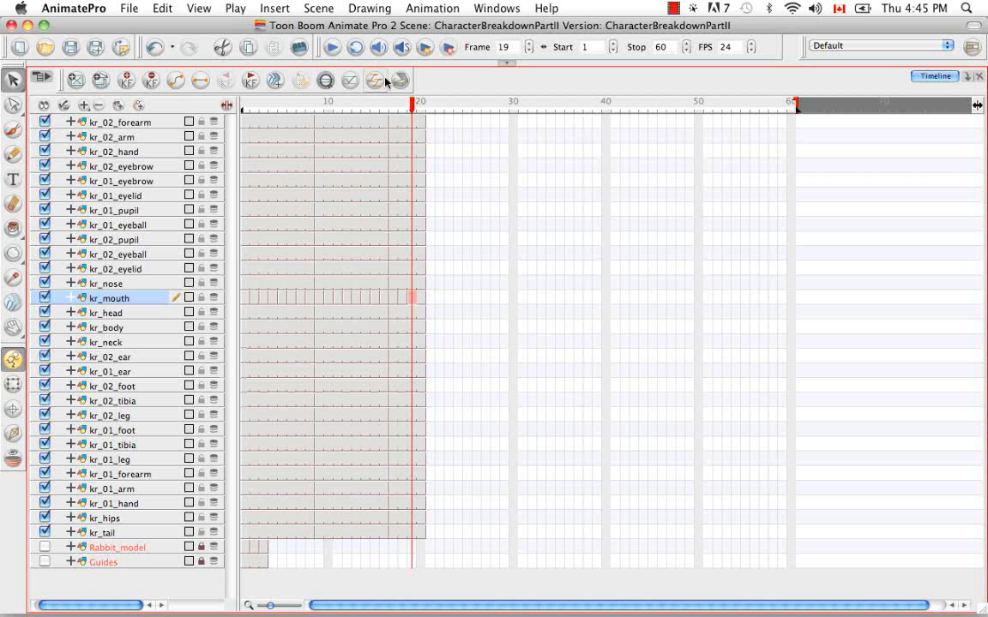
left_click(421, 298)
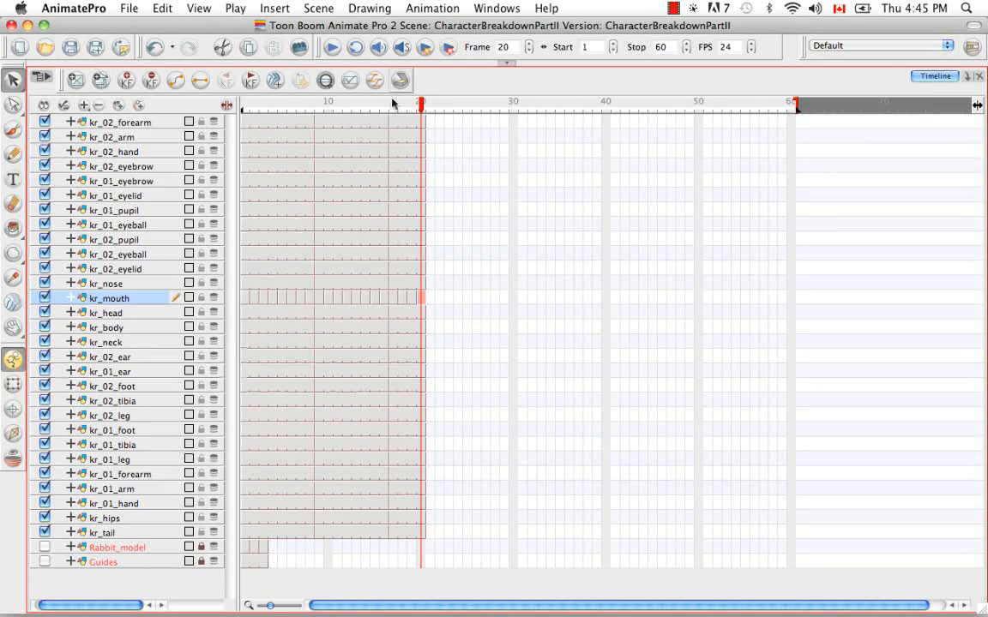
Step: Restore the Camera view and browse the kr_mouth drawing substitutions for frame 2 in the Library
left_click(507, 63)
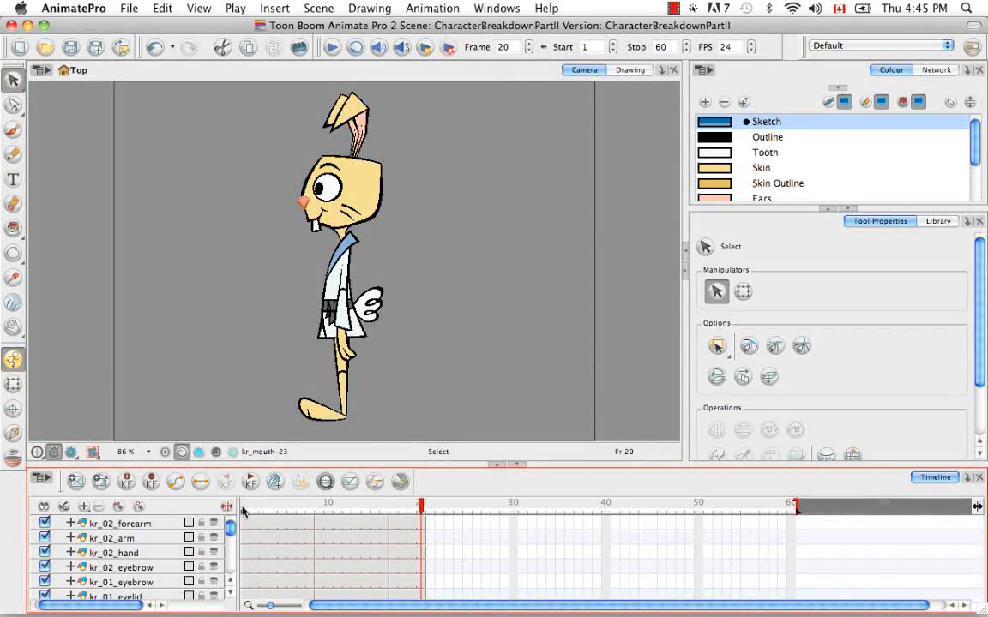
mouse_move(242, 507)
left_mouse_down()
mouse_move(420, 489)
mouse_move(254, 492)
left_mouse_up()
left_click_drag(231, 529, 230, 542)
left_click(250, 549)
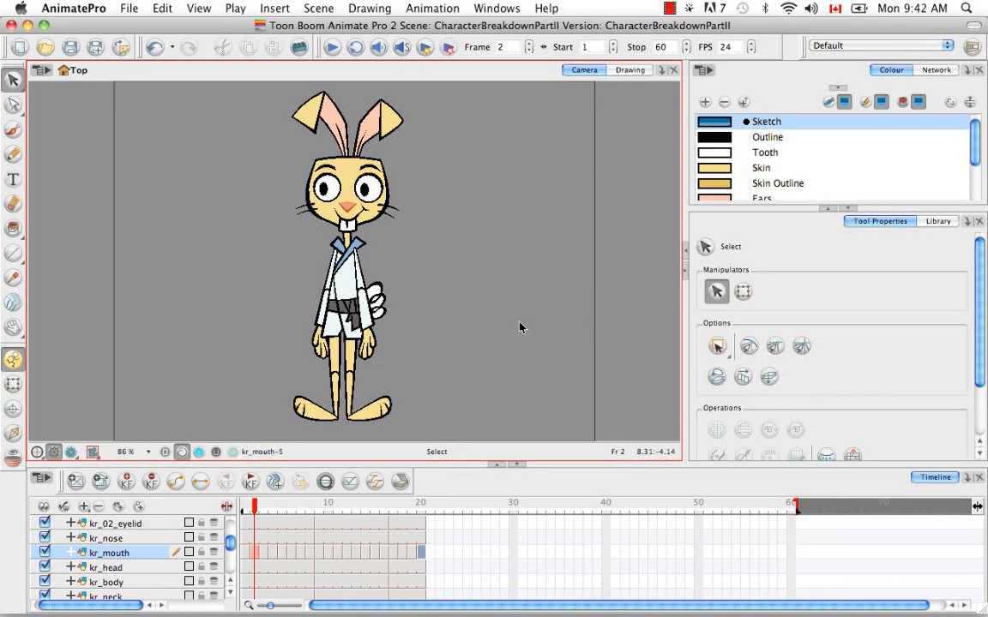
left_click(943, 224)
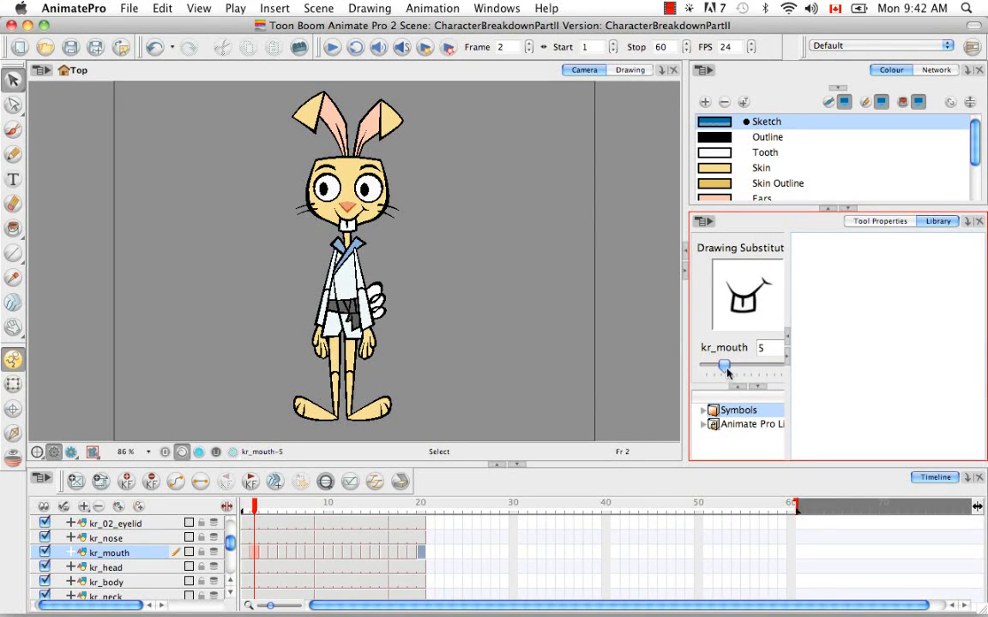
left_click_drag(724, 364, 705, 366)
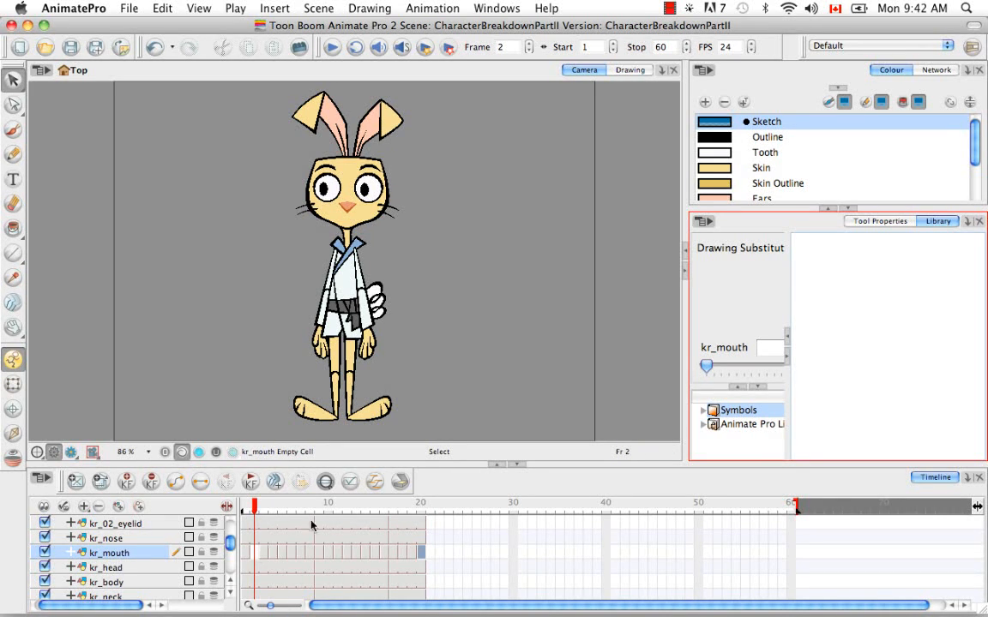
left_click_drag(708, 366, 716, 366)
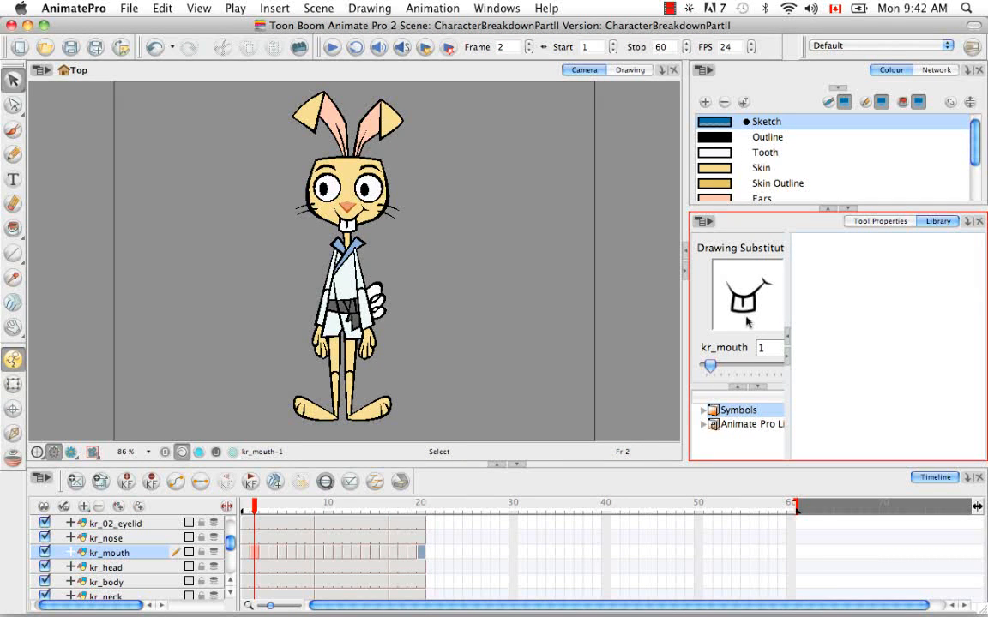
left_click_drag(710, 365, 715, 365)
left_click_drag(715, 366, 721, 366)
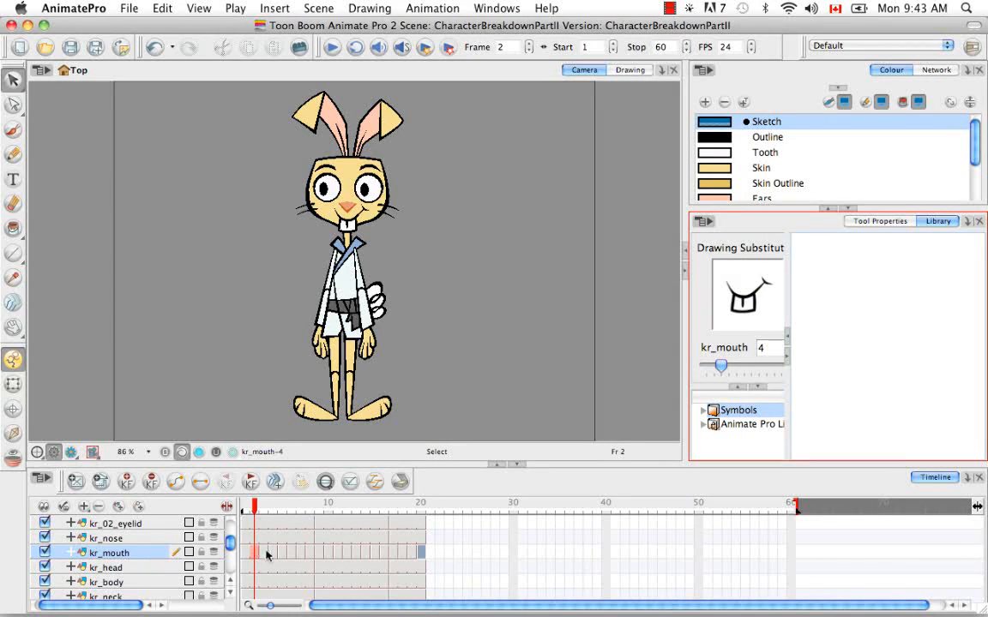
left_click_drag(724, 367, 728, 367)
Step: Rename the kr_mouth drawing on frame 1 as f1
left_click(245, 555)
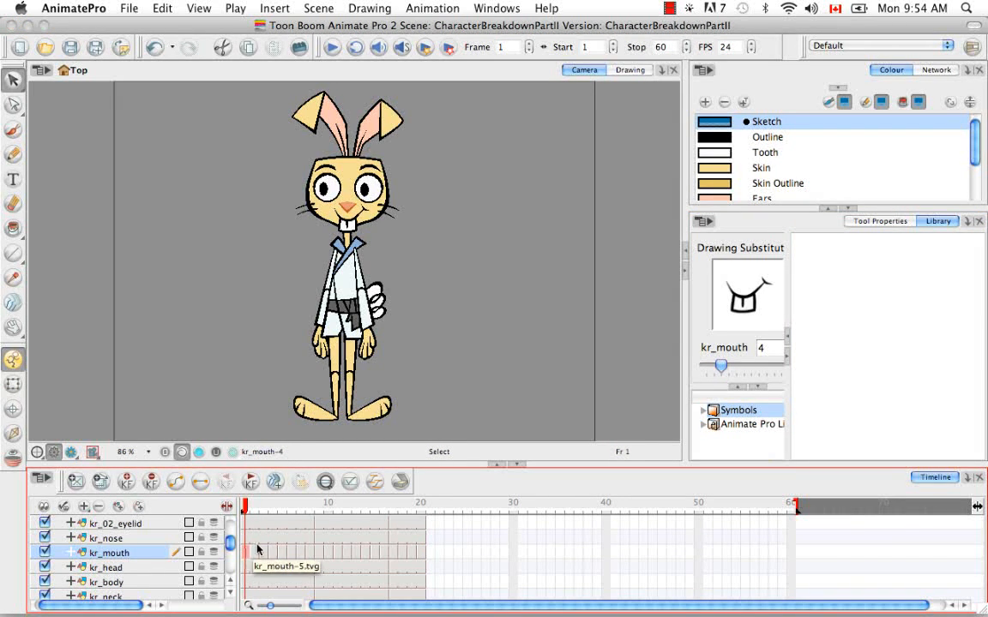
left_click(375, 10)
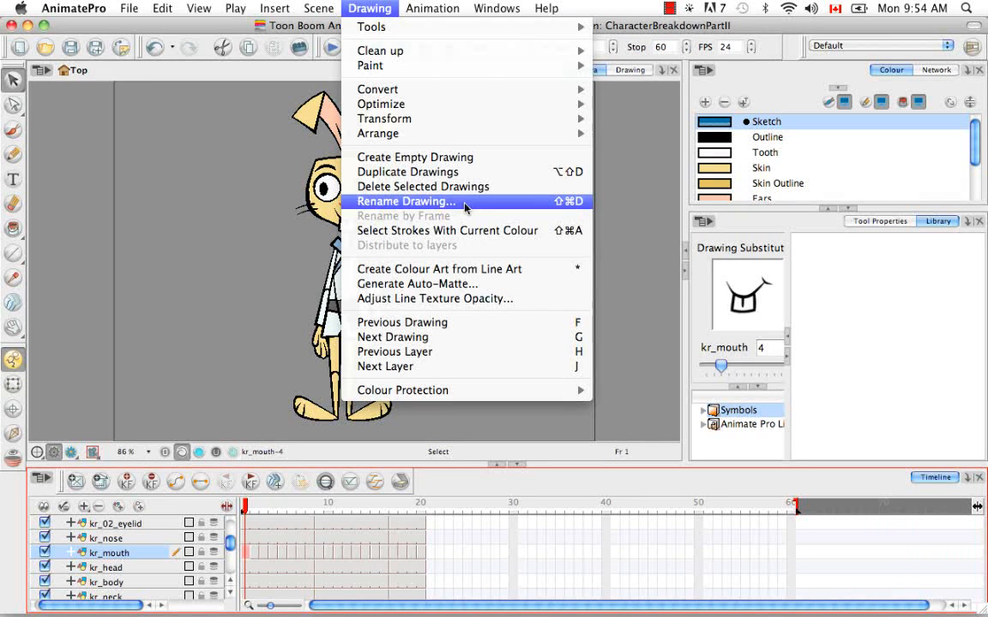
left_click(590, 204)
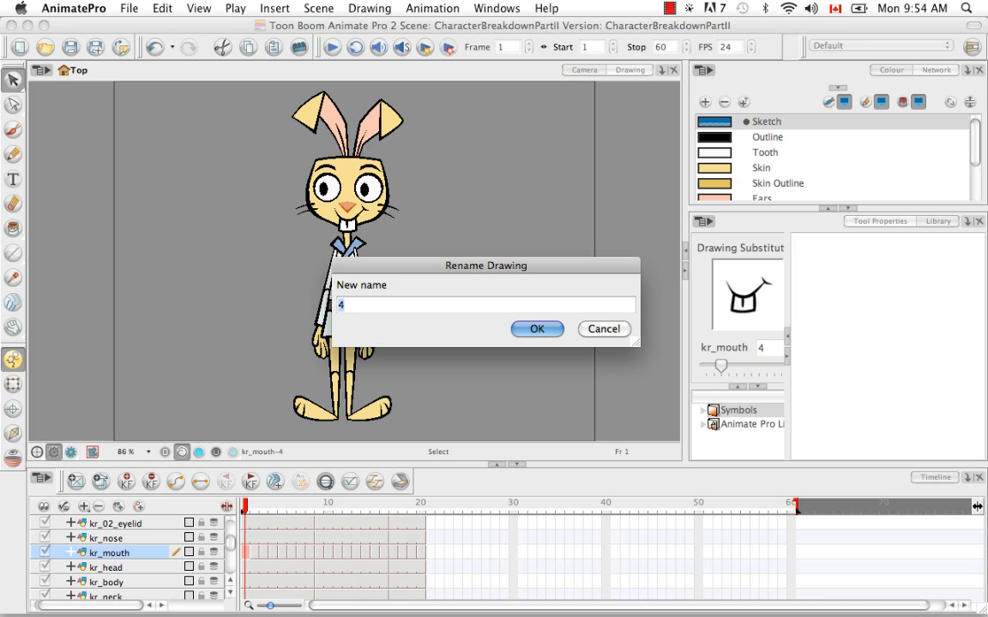
key("BackSpace")
type("f1")
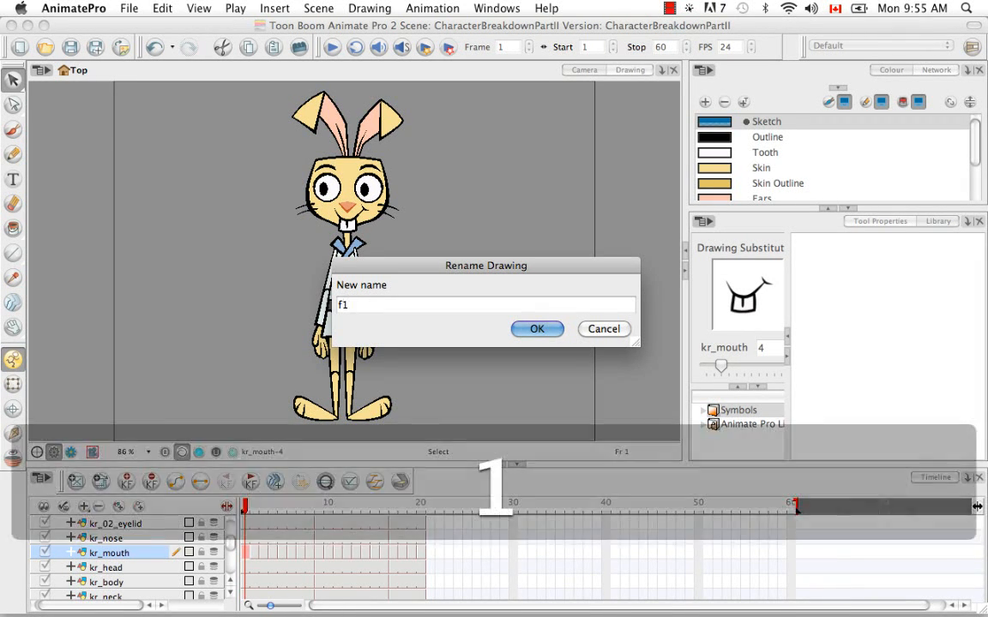
left_click(538, 330)
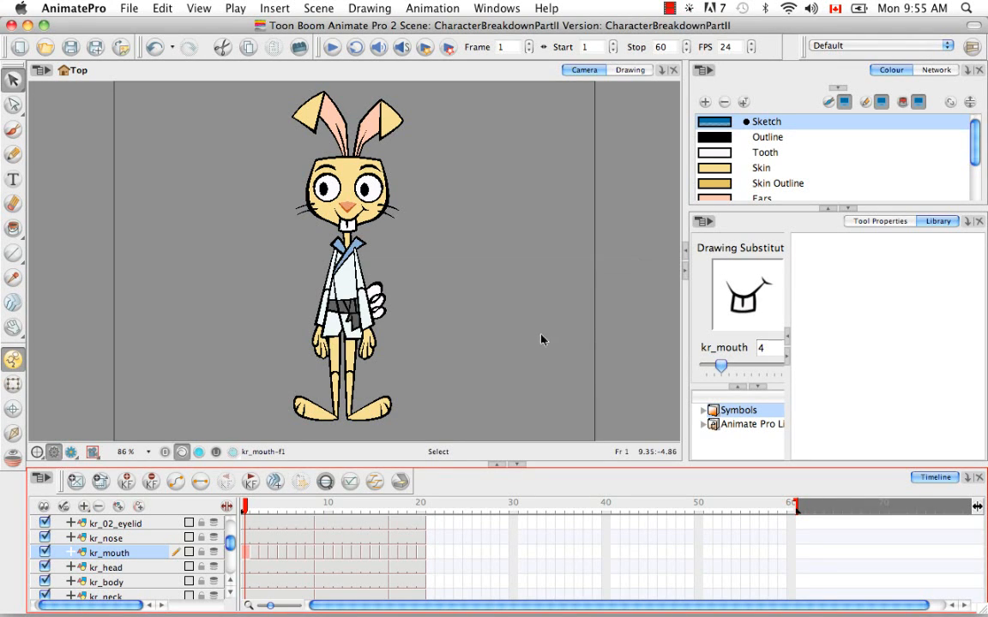
Step: Rename the kr_mouth drawing on frame 2 as f2
left_click(256, 556)
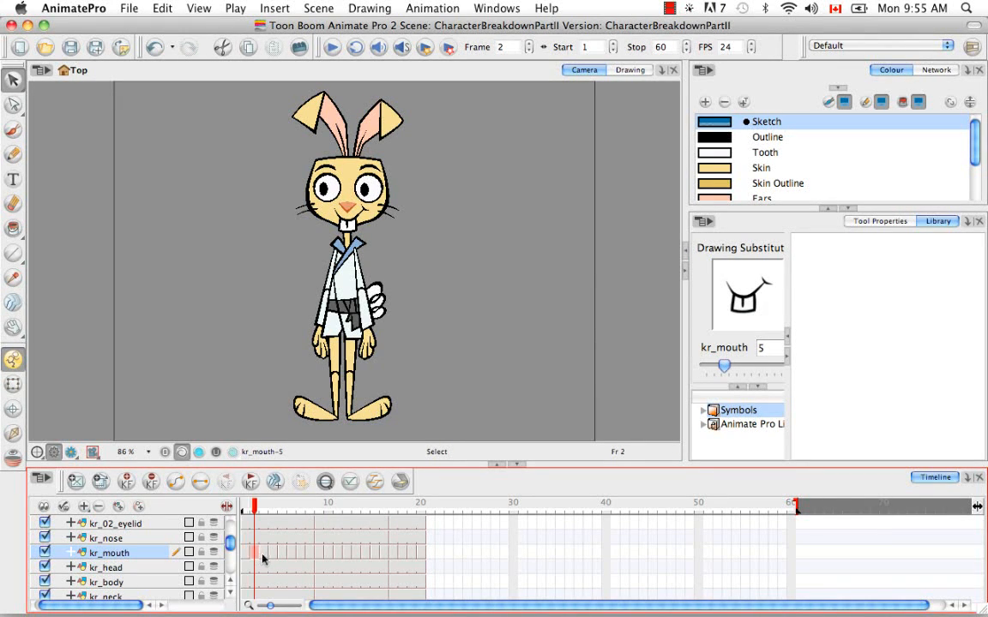
left_click(370, 8)
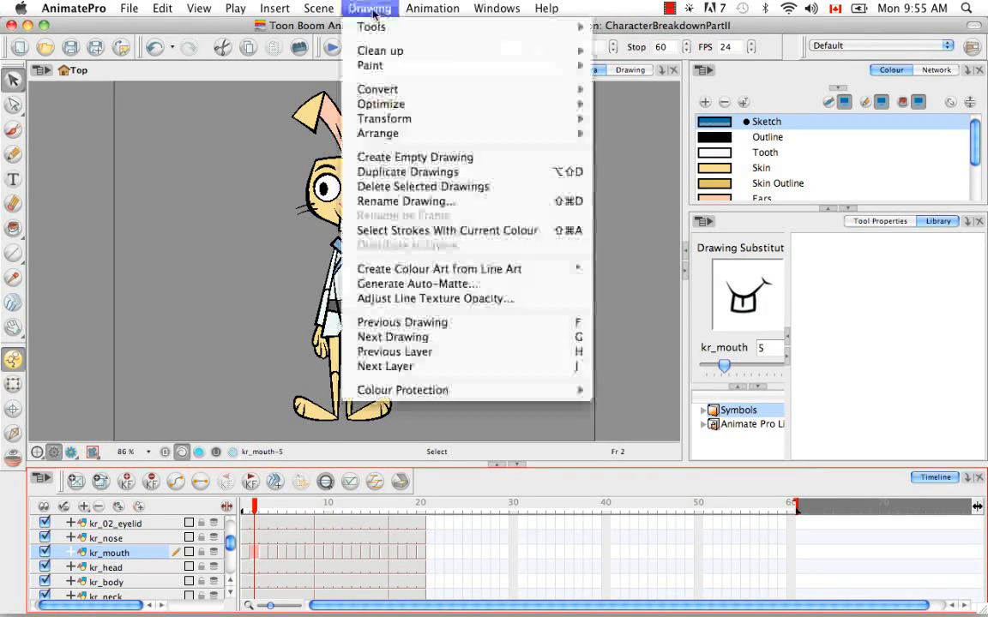
left_click(420, 202)
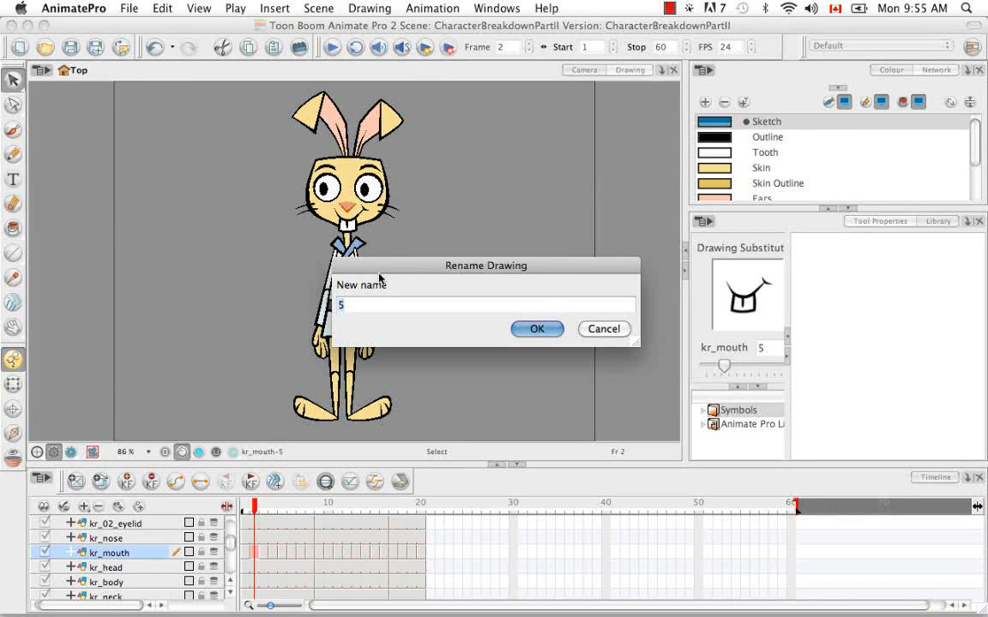
key("BackSpace")
type("f2")
left_click(529, 328)
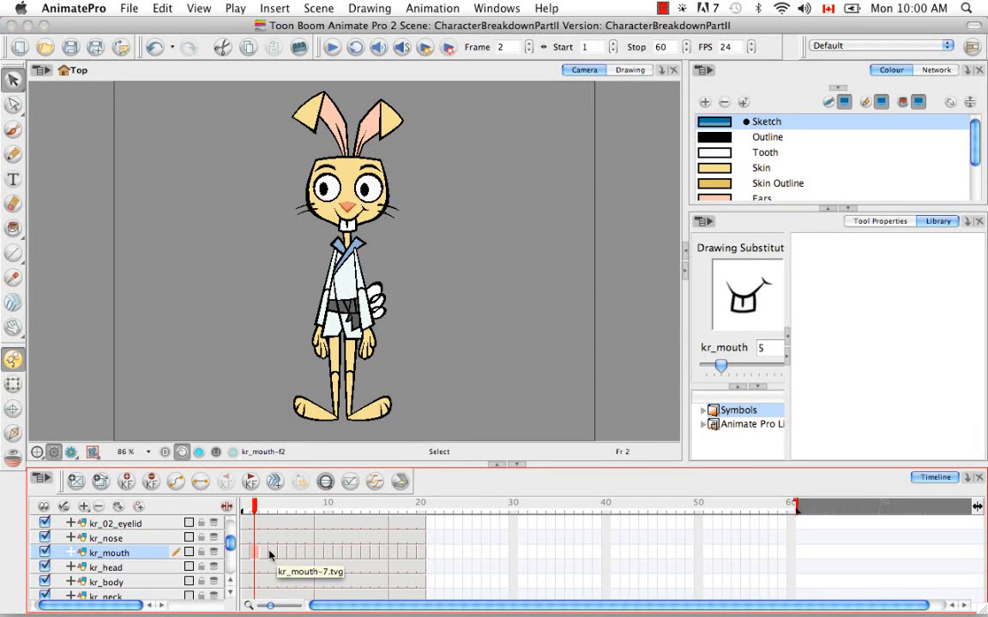
Step: Rename the kr_mouth drawing on frame 3 as f3
left_click(263, 552)
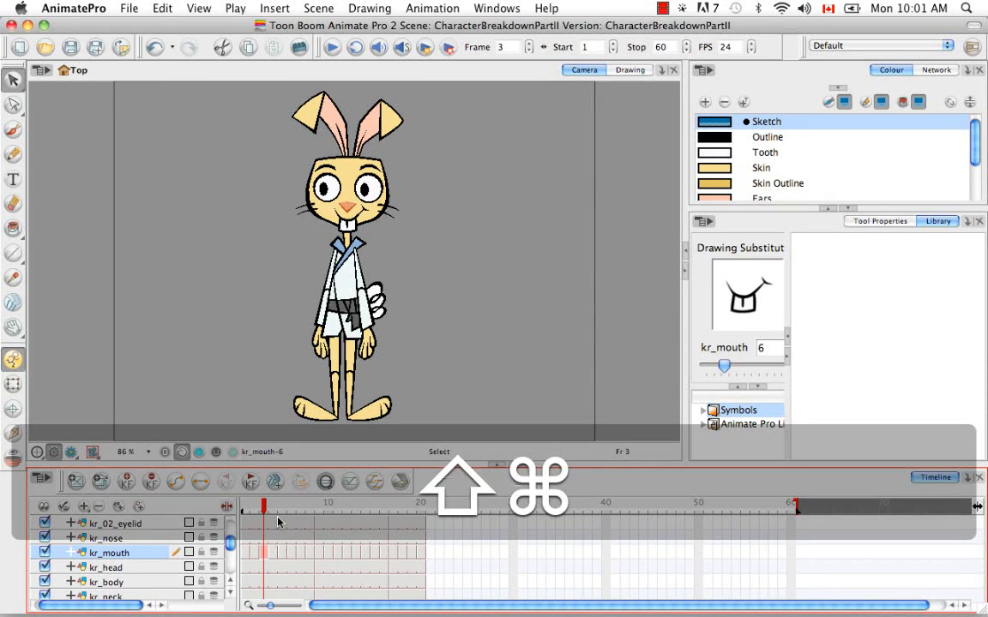
key("shift+super+d")
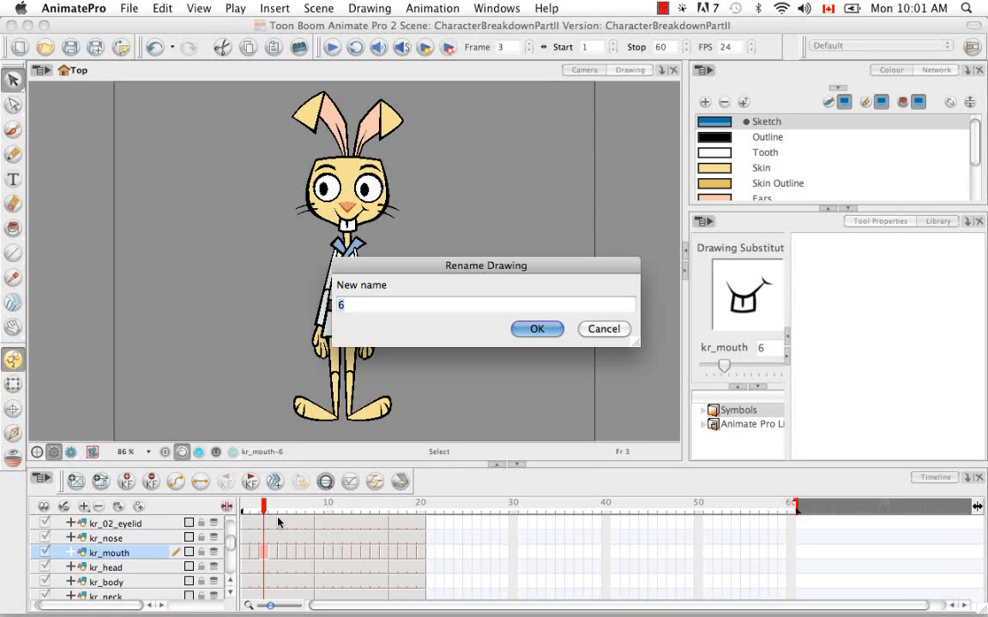
type("f3")
key("Return")
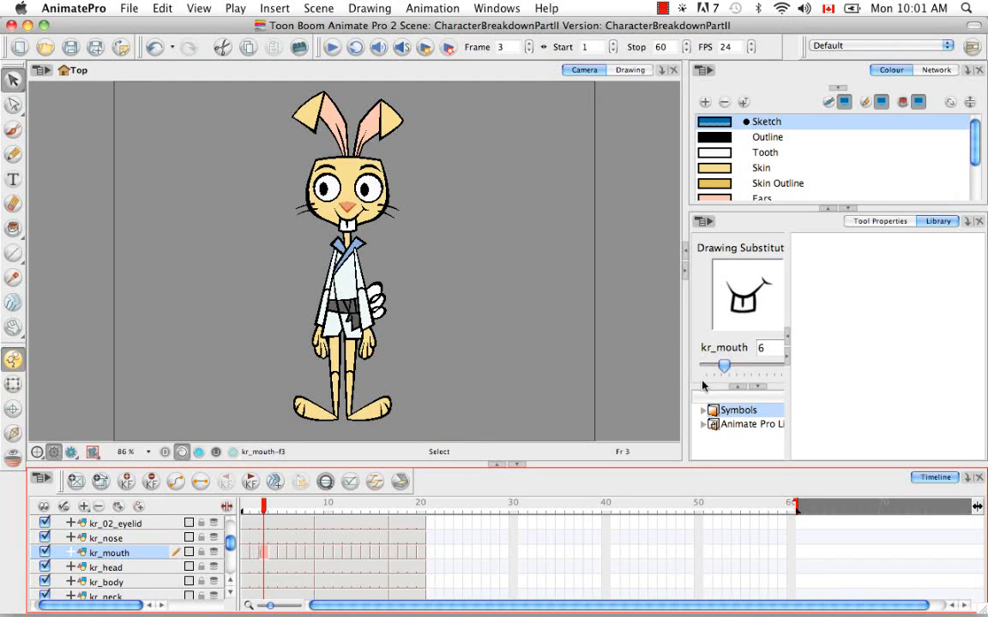
Step: Browse the kr_mouth drawing substitutions for frame 3 with the substitution slider
mouse_move(724, 365)
left_mouse_down()
mouse_move(806, 369)
mouse_move(779, 367)
mouse_move(803, 368)
mouse_move(788, 370)
left_mouse_up()
mouse_move(782, 370)
left_mouse_down()
mouse_move(683, 370)
mouse_move(720, 367)
left_mouse_up()
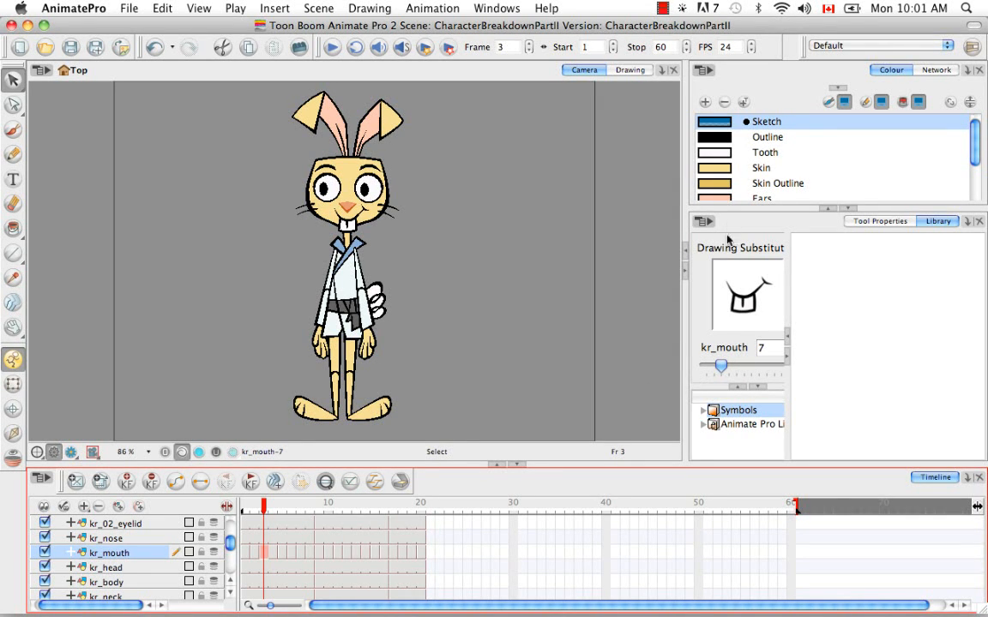
left_click_drag(720, 367, 806, 371)
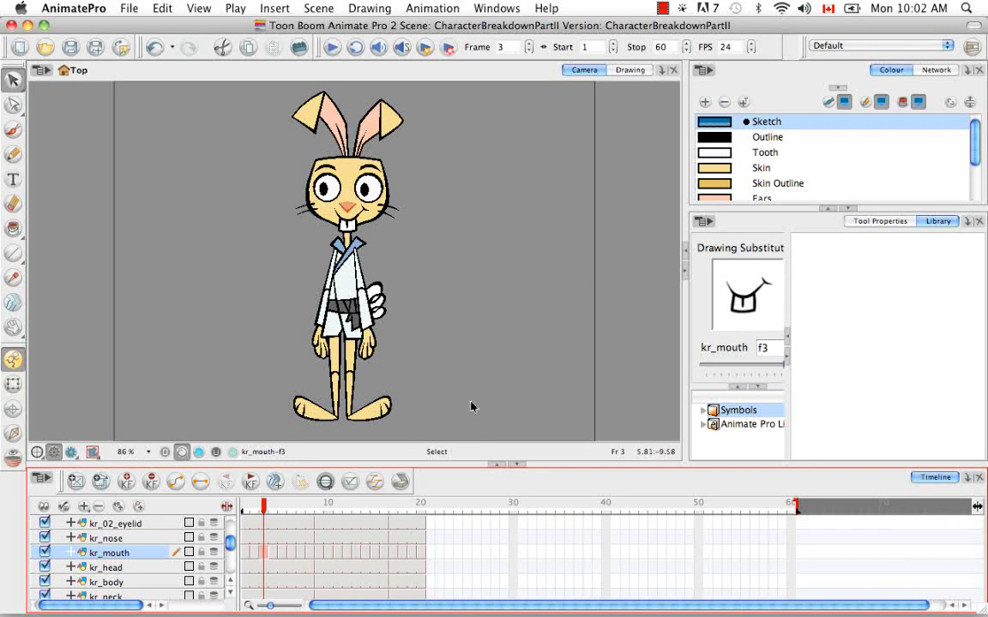
Step: Go to frame 17, select the kr_head cell, and switch to the Drawing view
left_click(393, 510)
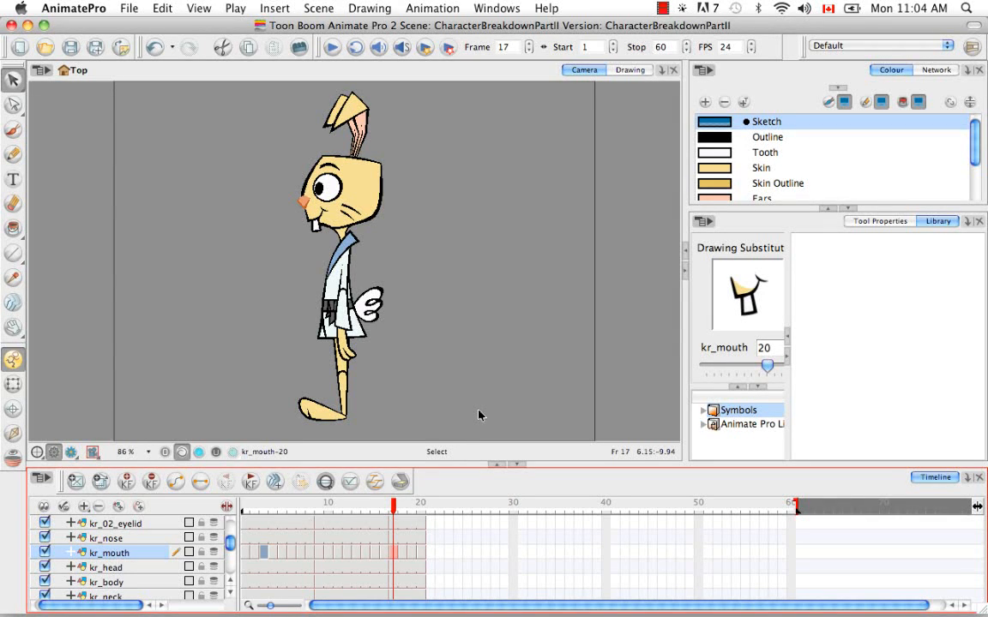
left_click(394, 568)
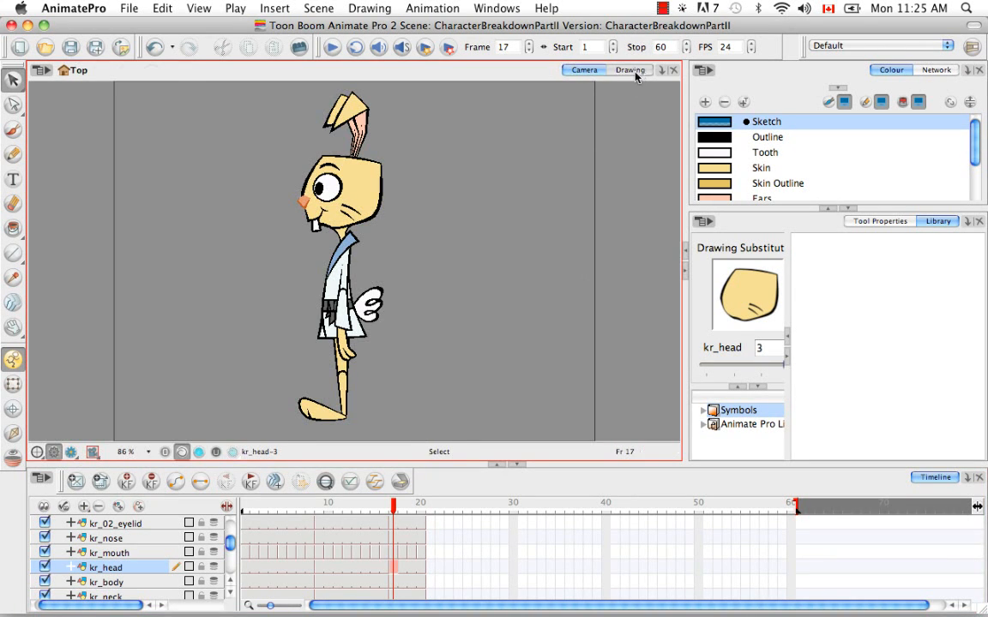
left_click(634, 71)
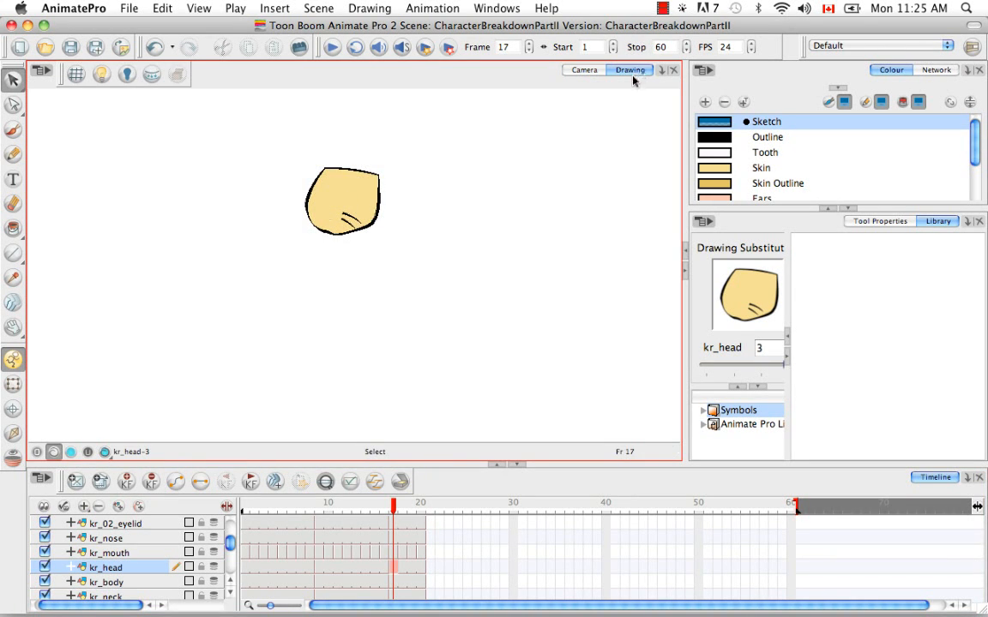
Step: Select the kr_mouth cell on frame 18, hide every layer except kr_mouth and kr_head, and turn on the light table
left_click(401, 553)
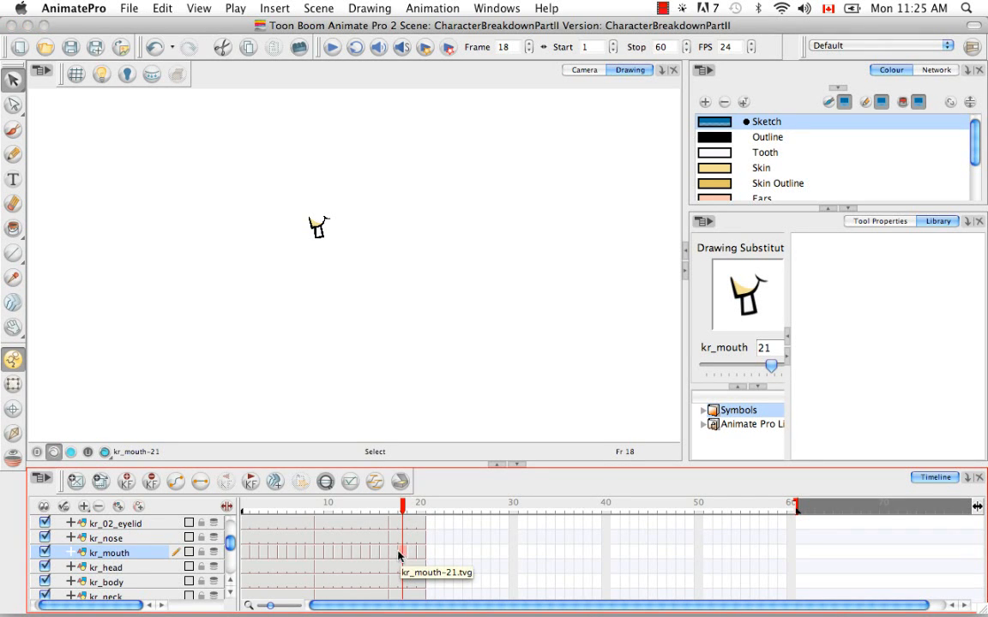
left_click(45, 507)
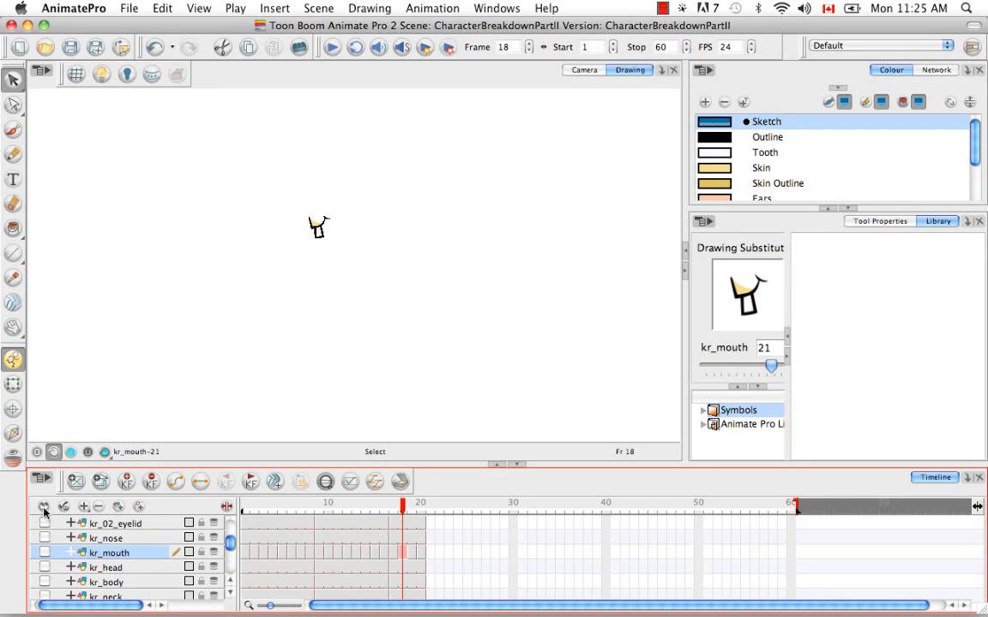
left_click(45, 567)
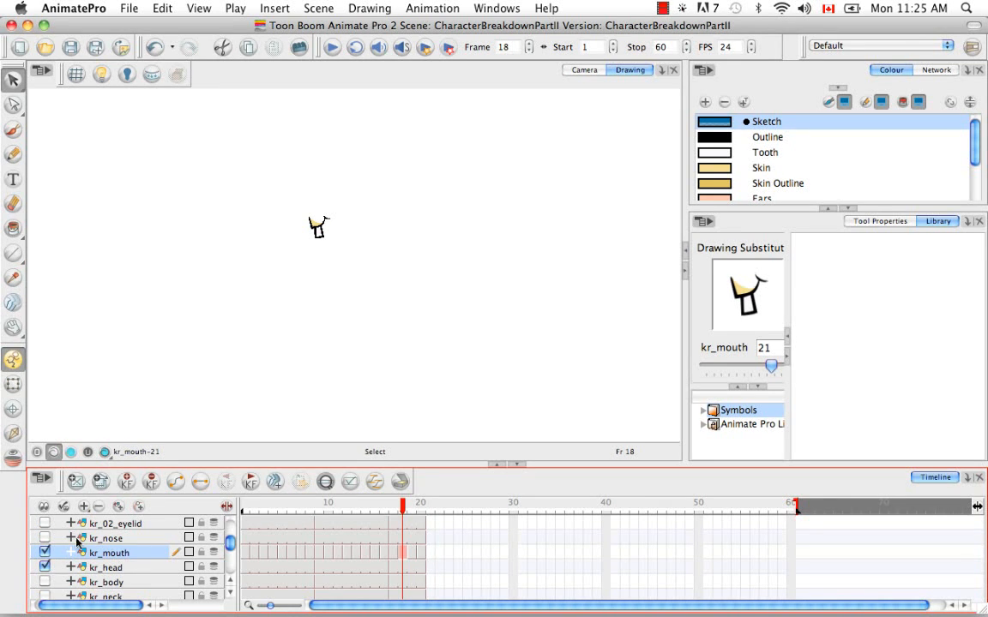
left_click(100, 74)
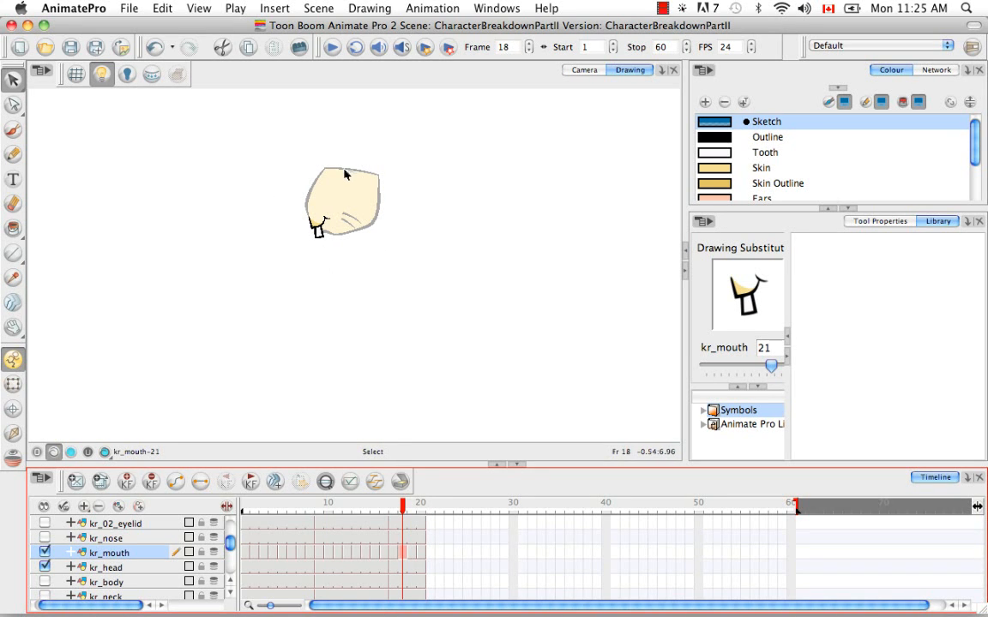
Step: Pick the Brush tool with the Rabbit Brush preset and Outline colour, and draw a stroke at the mouth's corner
key("space")
left_click_drag(379, 273, 414, 326)
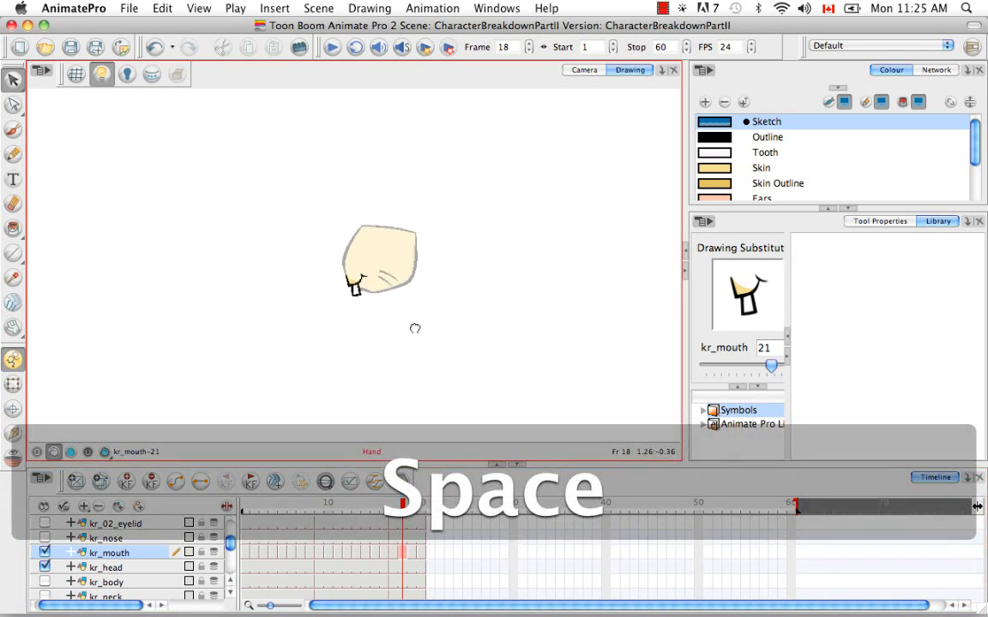
key("super+equal")
key("super+equal")
key("super+equal")
key("super+equal")
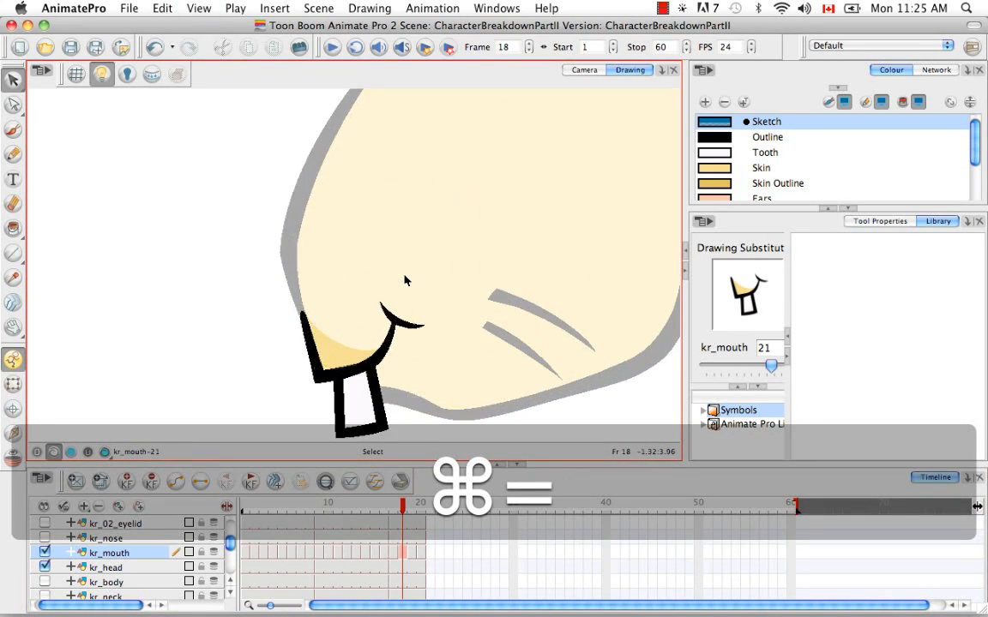
key("space")
mouse_move(466, 311)
left_mouse_down()
mouse_move(349, 247)
mouse_move(359, 269)
left_mouse_up()
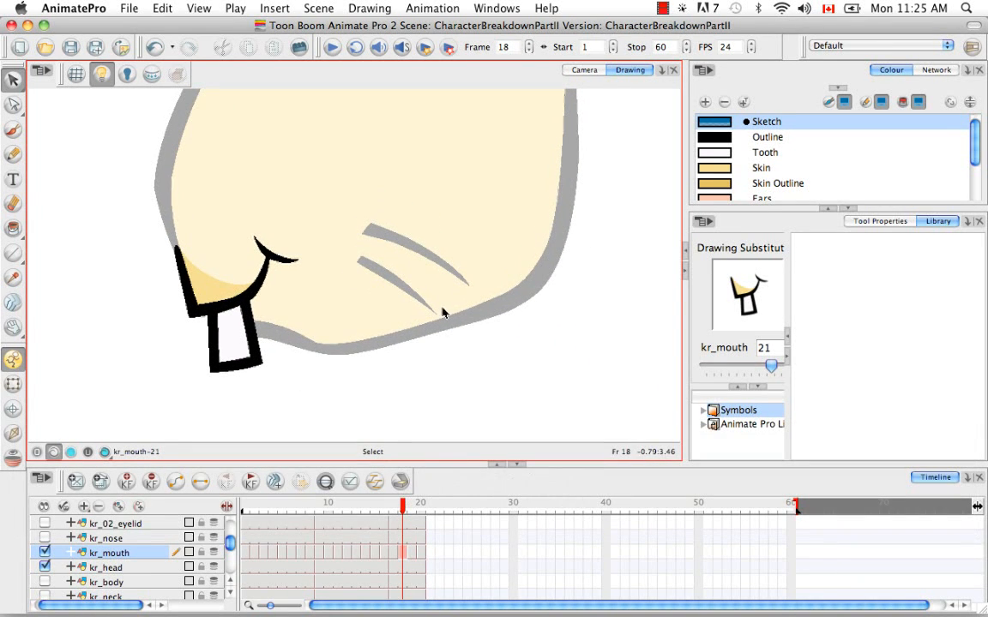
left_click(872, 222)
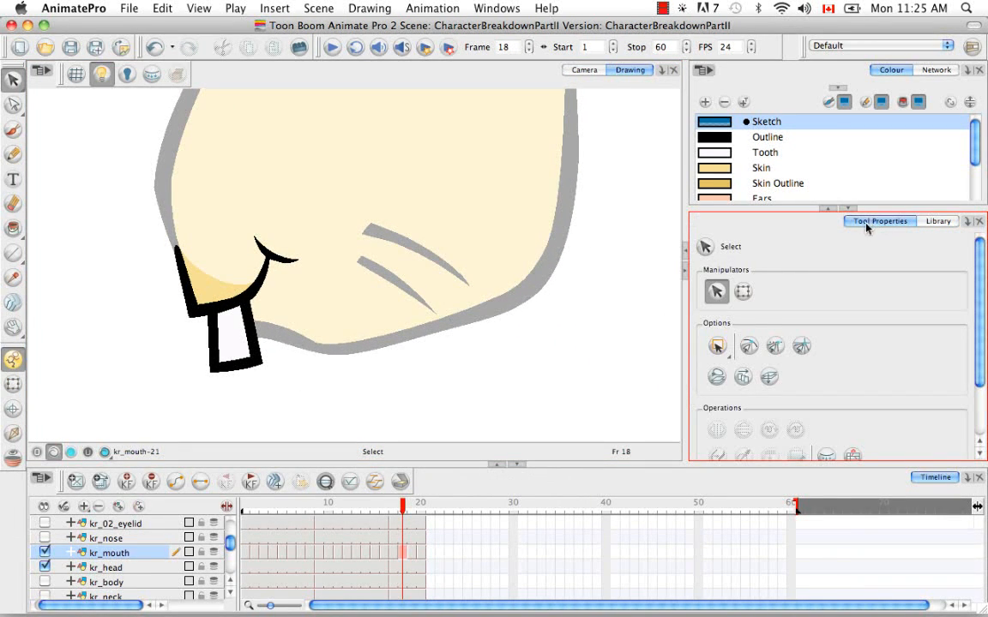
left_click(13, 129)
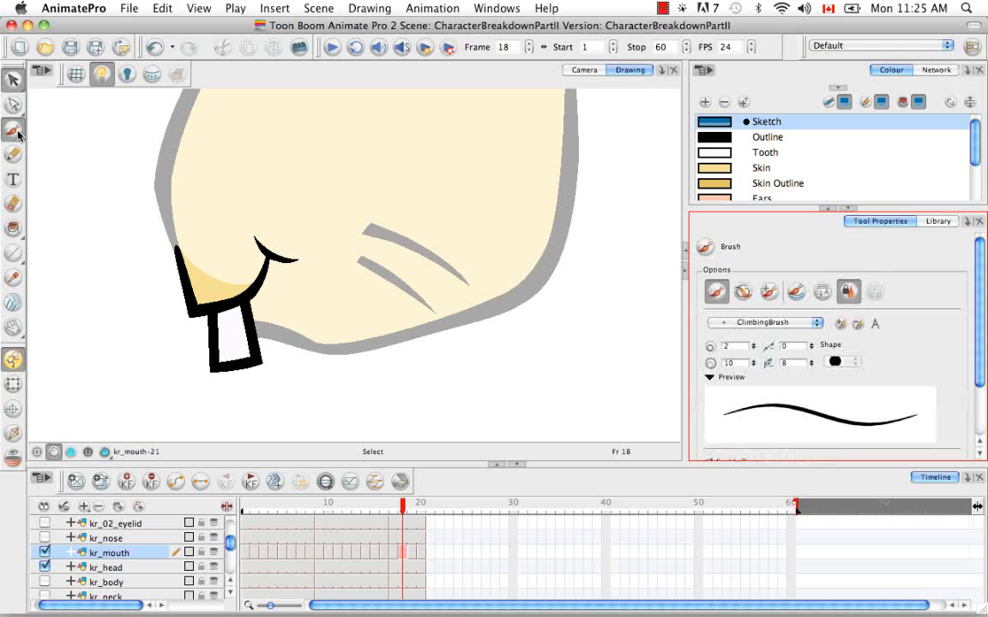
left_click(763, 322)
left_click(742, 398)
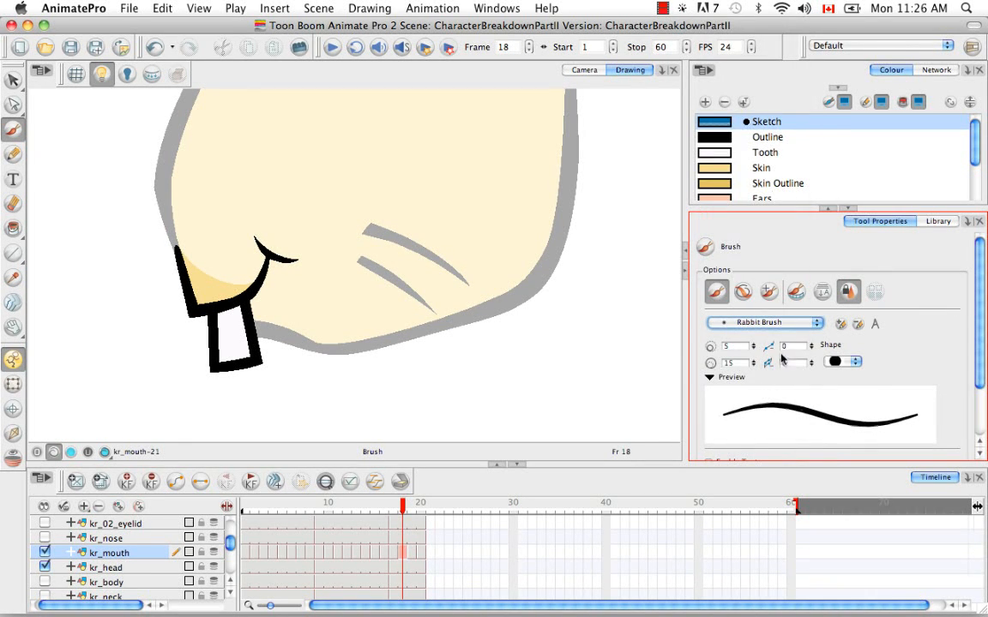
left_click(725, 137)
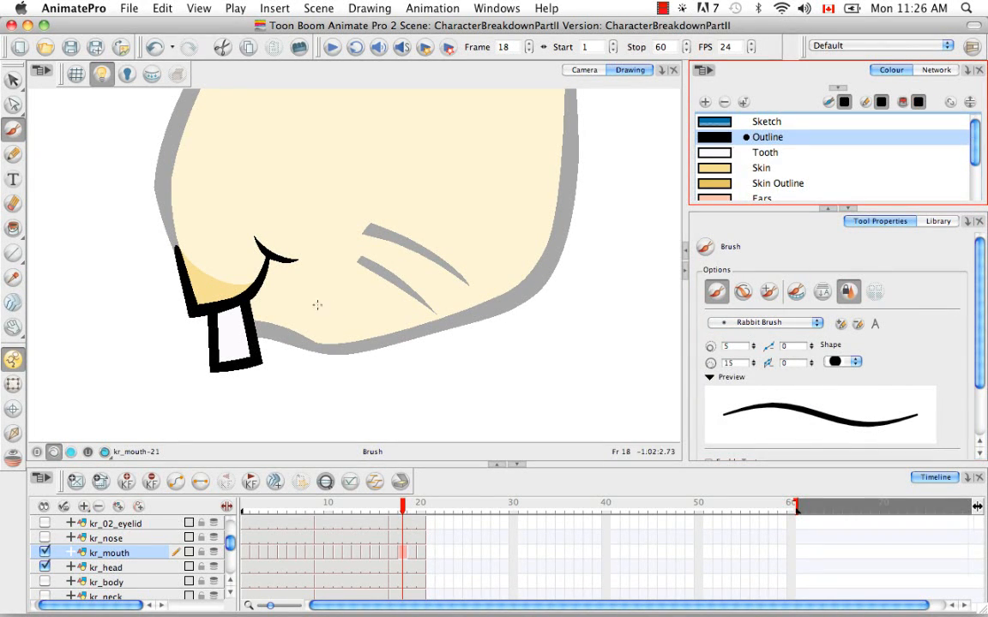
left_click_drag(260, 278, 316, 294)
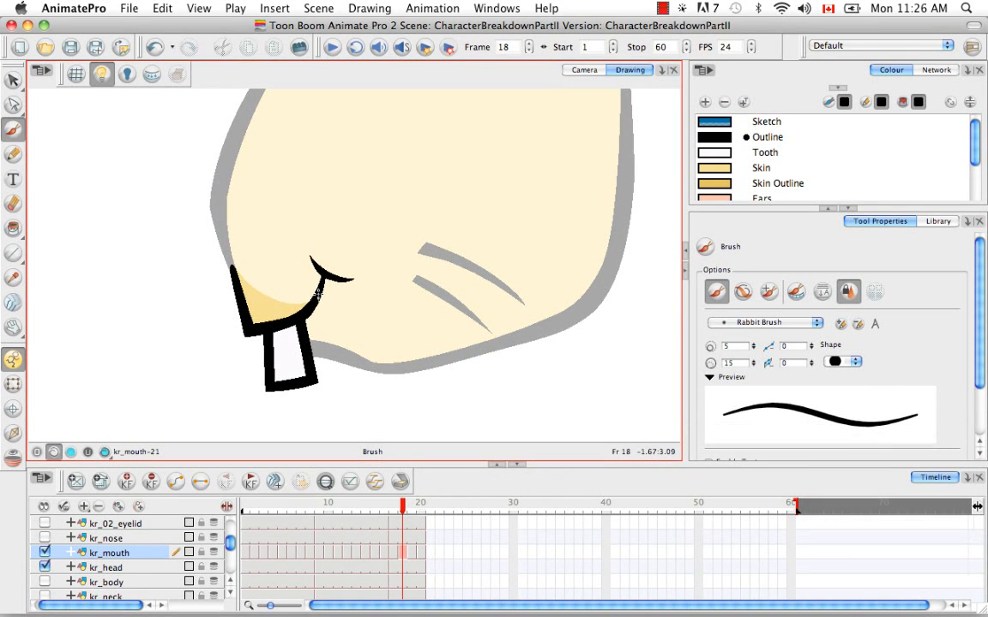
Step: Erase the tooth and the lower part of the mouth's left outline with the Eraser
key("alt+s")
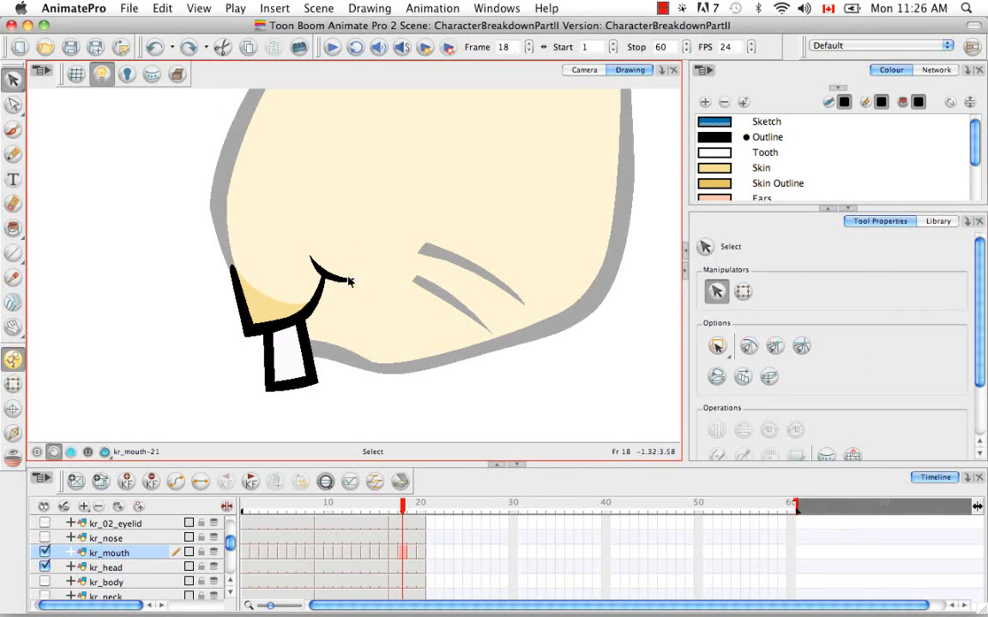
left_click(12, 203)
mouse_move(260, 386)
left_mouse_down()
mouse_move(282, 387)
mouse_move(269, 397)
mouse_move(302, 370)
mouse_move(247, 352)
mouse_move(239, 326)
left_mouse_up()
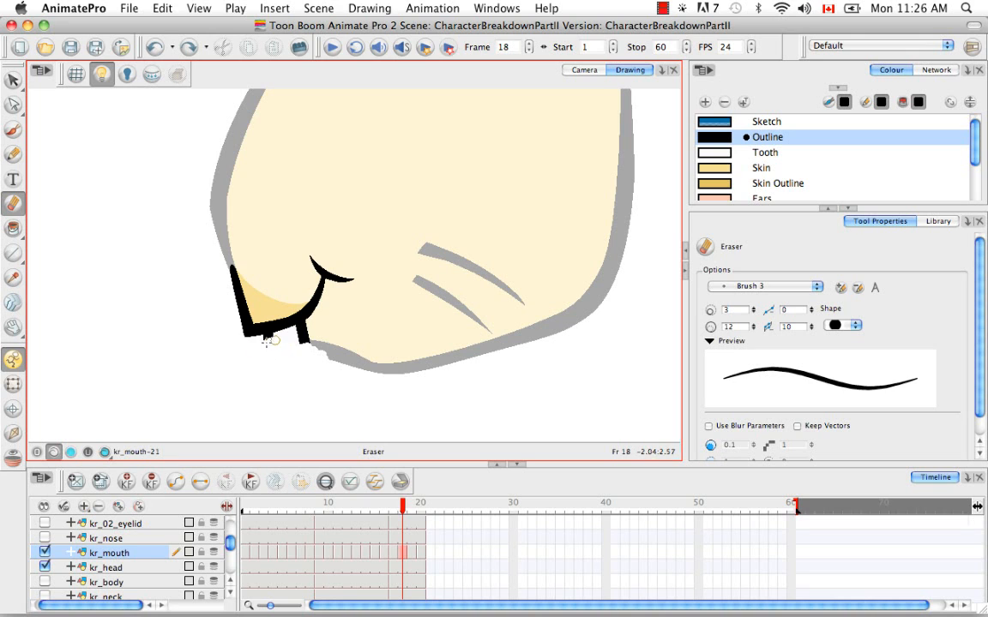
left_click_drag(317, 334, 275, 339)
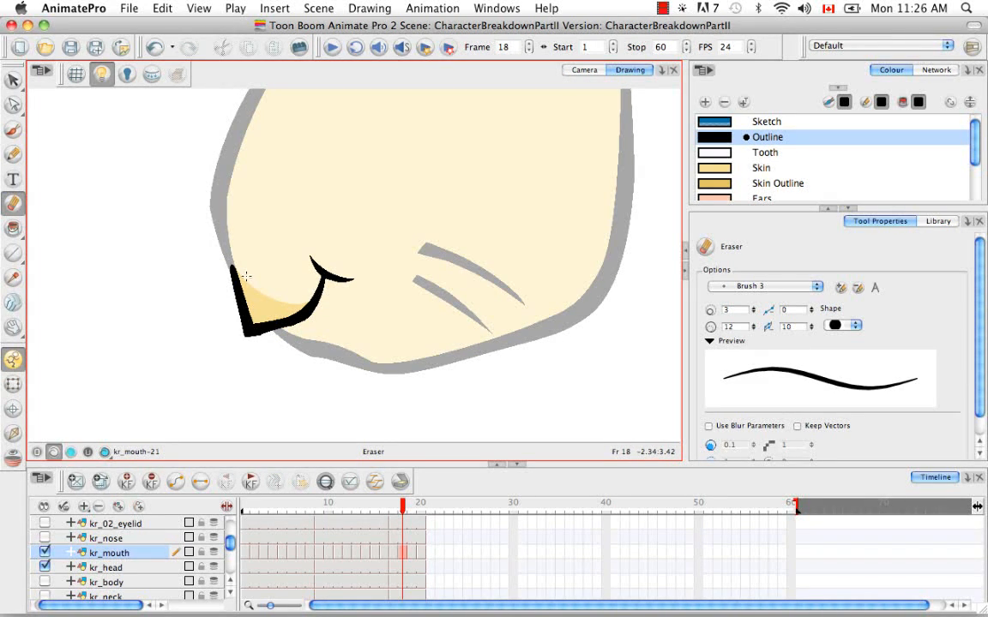
left_click_drag(229, 290, 254, 287)
Step: Select and delete the leftover outline fragment at the mouth's upper left corner
key("super+v")
key("alt+v")
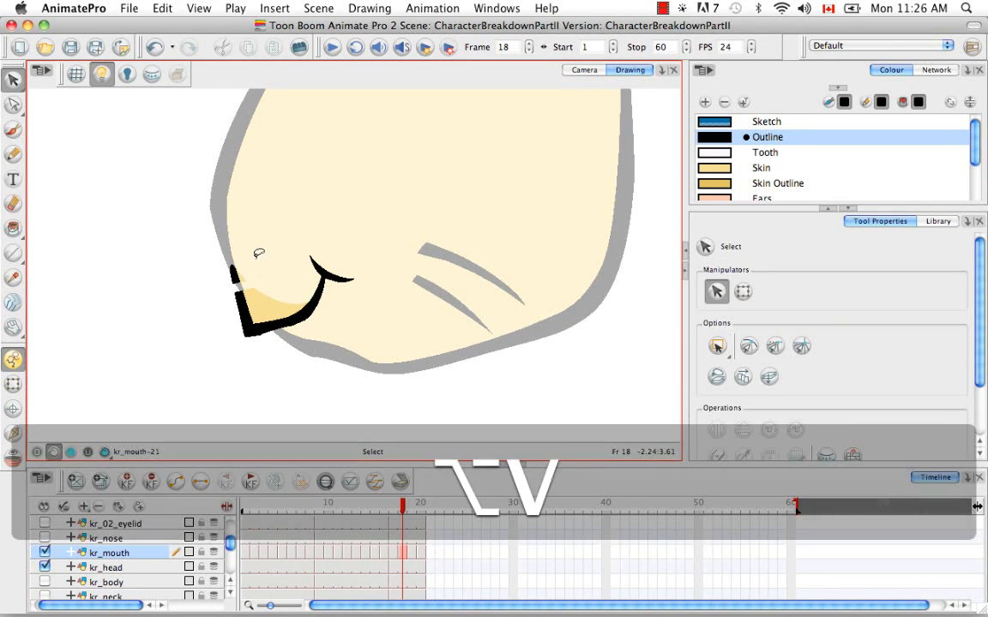
left_click_drag(214, 224, 244, 284)
key("BackSpace")
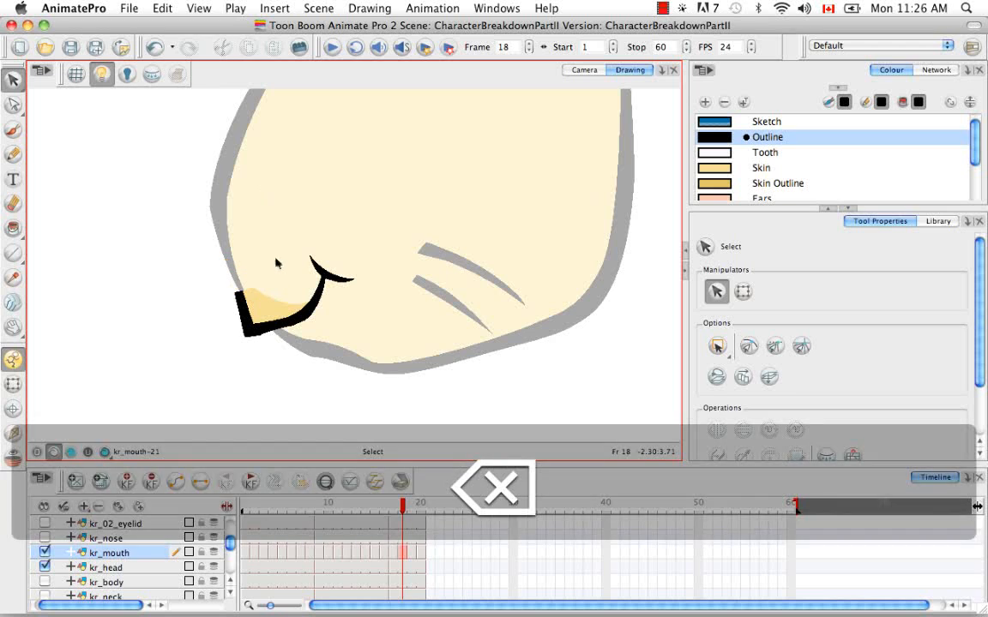
Step: Move the mouth drawing slightly upward on the head
left_click(266, 315)
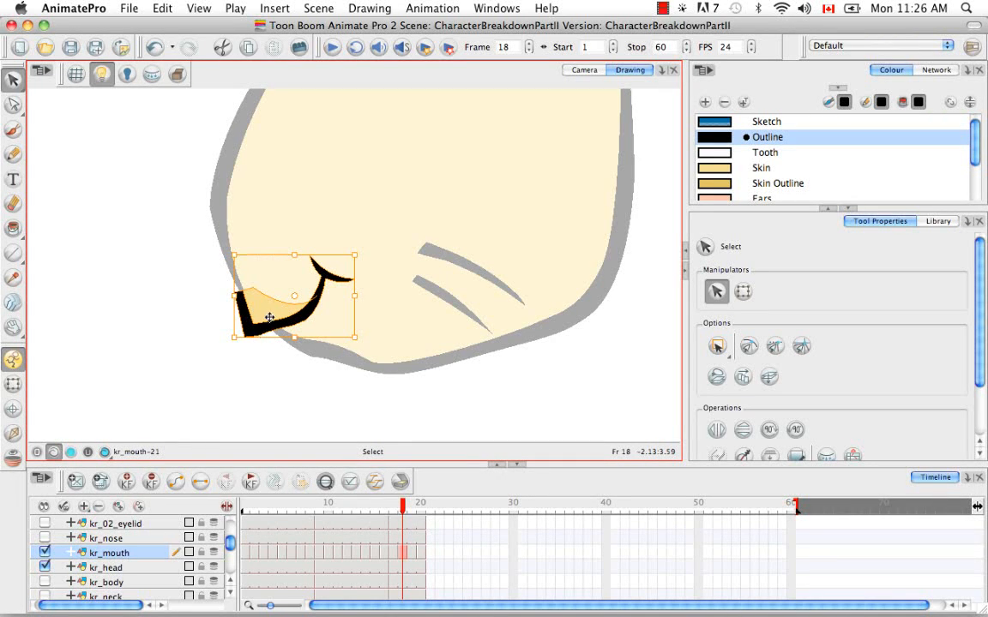
left_click_drag(266, 318, 262, 299)
left_click(256, 344)
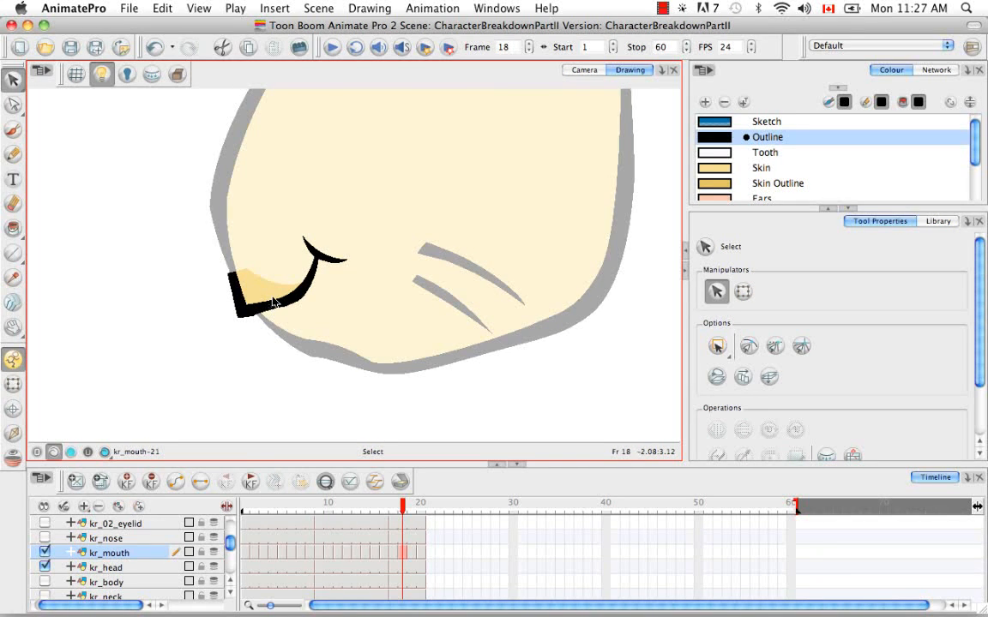
Step: Turn on onion skin to show the neighbouring mouth drawings
left_click(162, 9)
mouse_move(199, 8)
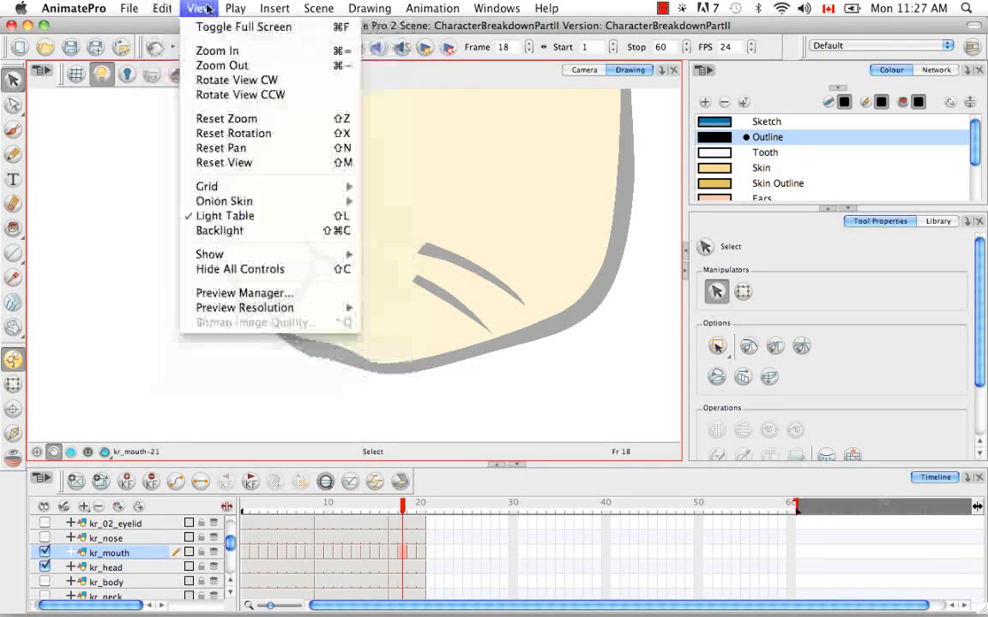
mouse_move(315, 202)
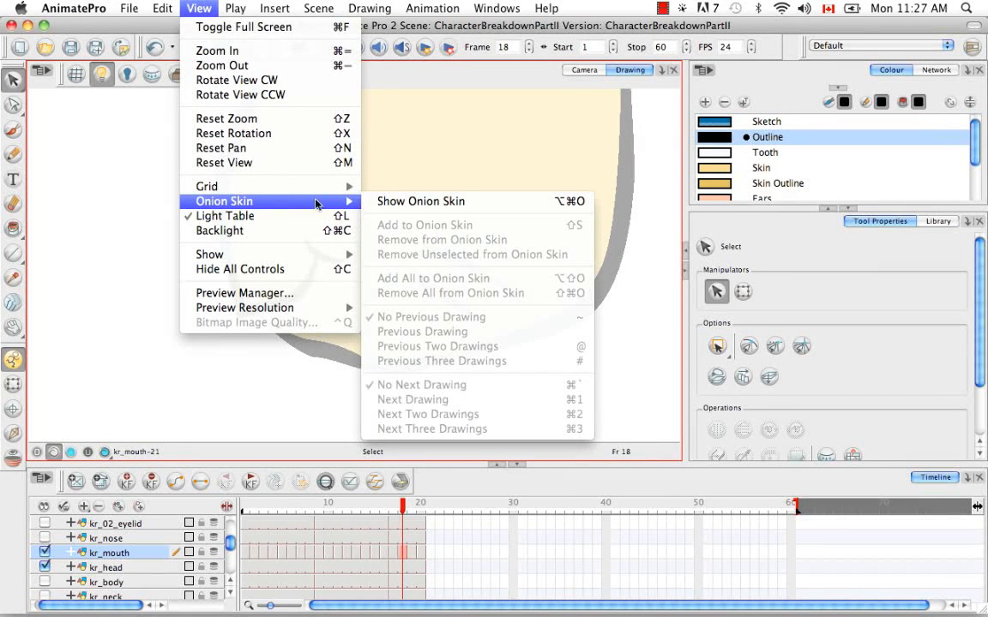
left_click(362, 182)
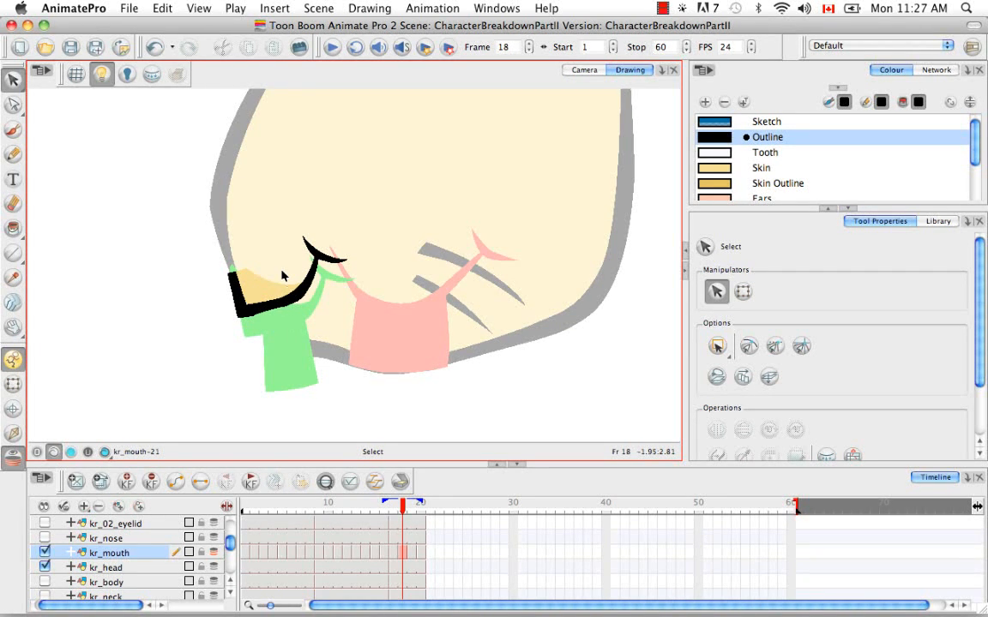
Step: Select the mouth outline and fill, then reposition and resize it to line up with the onion-skinned mouths
key("super+equal")
key("super+equal")
key("space")
left_click_drag(171, 328, 296, 249)
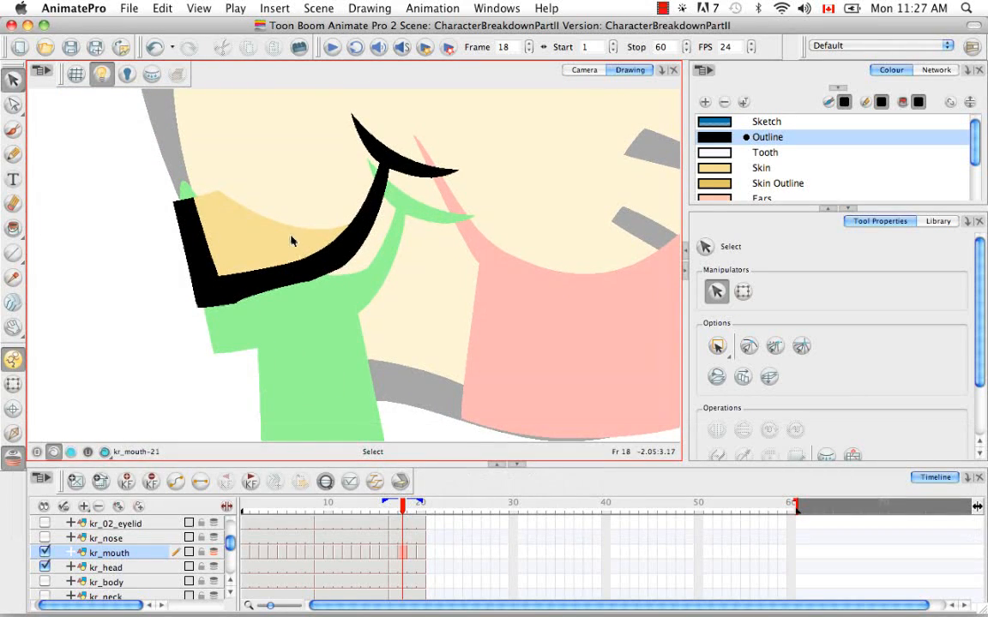
key("alt+v")
left_click_drag(306, 204, 246, 274)
left_click(473, 110)
left_click_drag(464, 109, 336, 216)
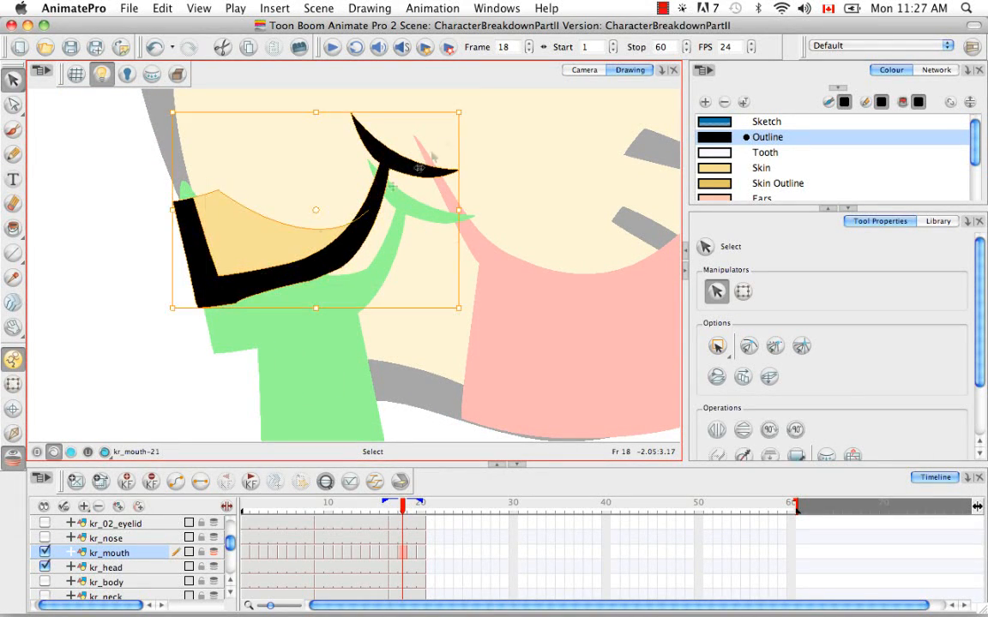
left_click_drag(468, 106, 476, 133)
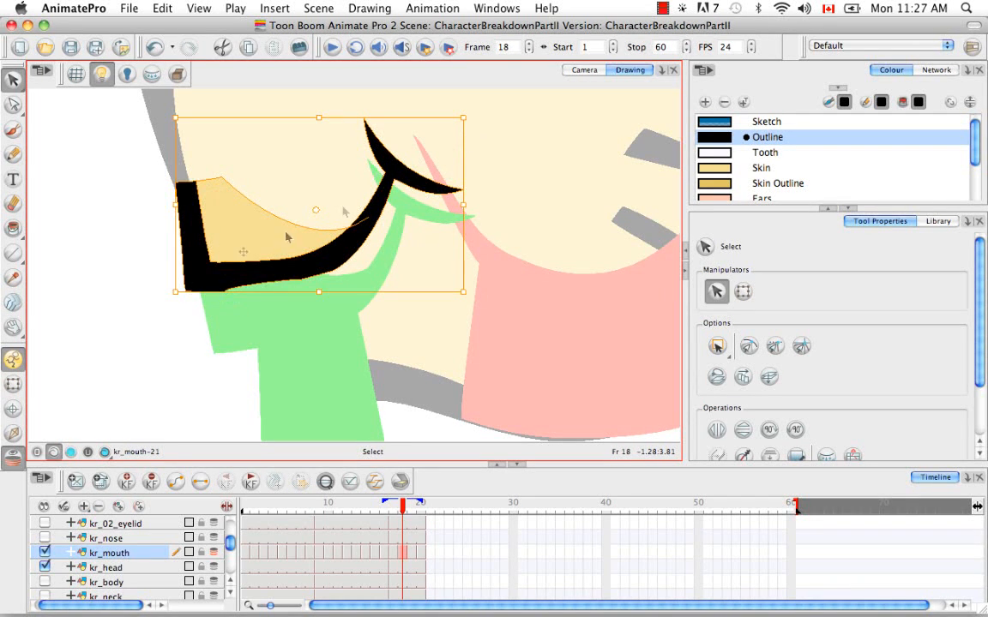
left_click_drag(216, 271, 217, 290)
Step: Delete points on the mouth's lower outline with the Contour Editor to smooth the corner
key("space")
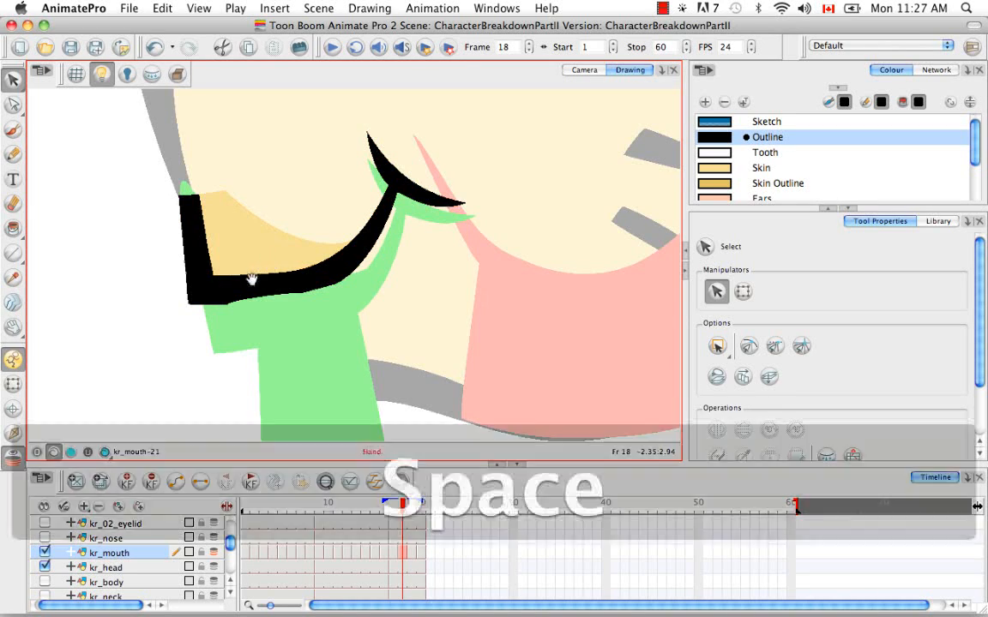
left_click_drag(249, 277, 261, 250)
left_click(13, 104)
mouse_move(256, 293)
left_mouse_down()
mouse_move(235, 270)
mouse_move(253, 284)
left_mouse_up()
key("BackSpace")
left_click(315, 266)
key("BackSpace")
left_click(348, 257)
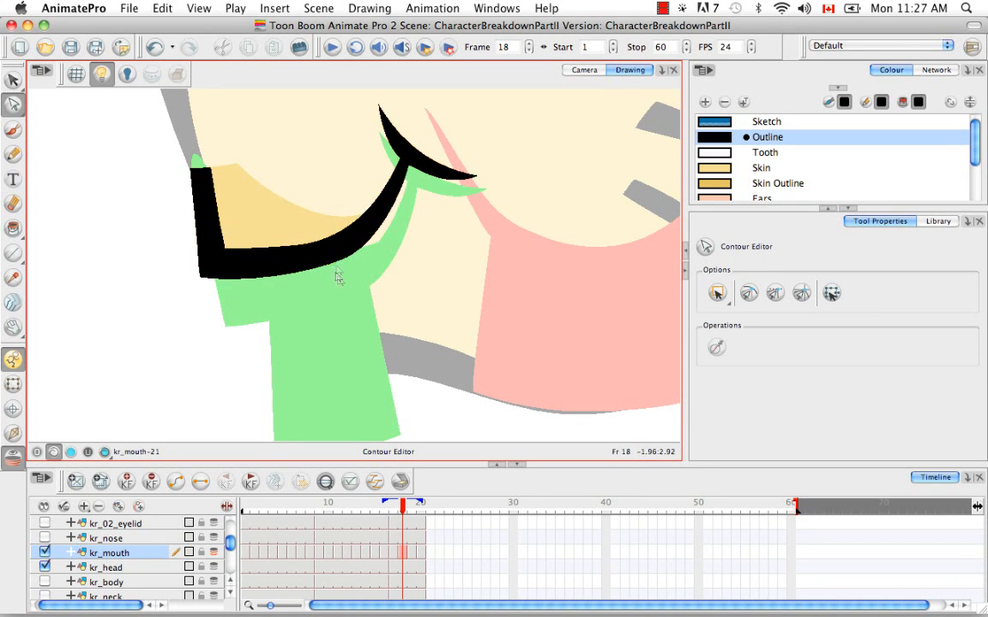
Step: Reshape the top of the mouth's left outline with the Contour Editor to round the corner
mouse_move(198, 159)
left_mouse_down()
mouse_move(221, 181)
mouse_move(186, 153)
mouse_move(211, 177)
mouse_move(197, 171)
mouse_move(199, 139)
left_mouse_up()
left_click(214, 147)
left_click(179, 191)
left_click(199, 113)
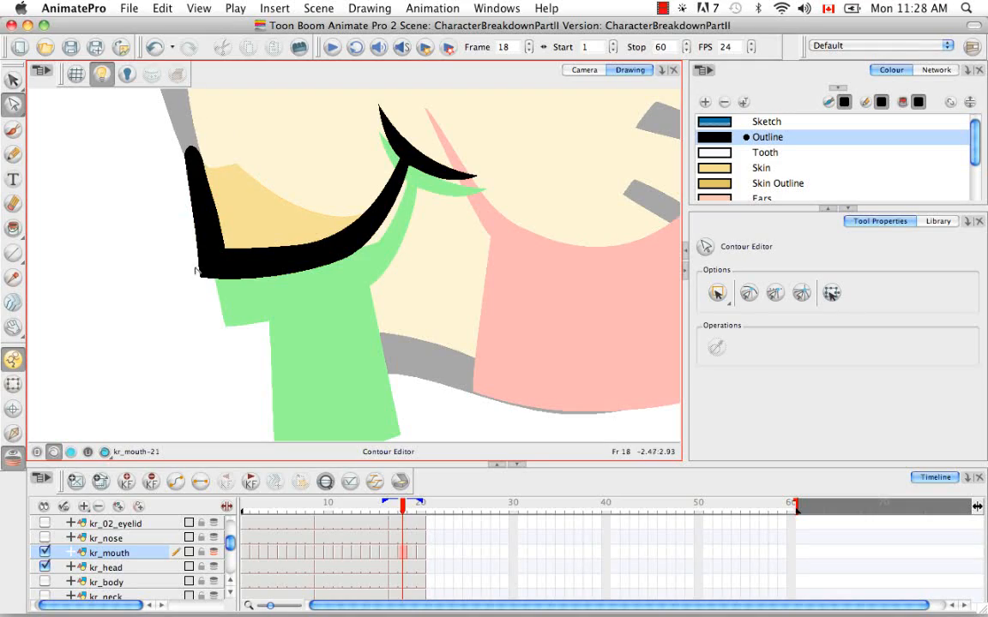
Step: Brush a stroke that extends the mouth's lower outline further to the left
mouse_move(354, 350)
left_mouse_down()
mouse_move(435, 302)
mouse_move(398, 214)
left_mouse_up()
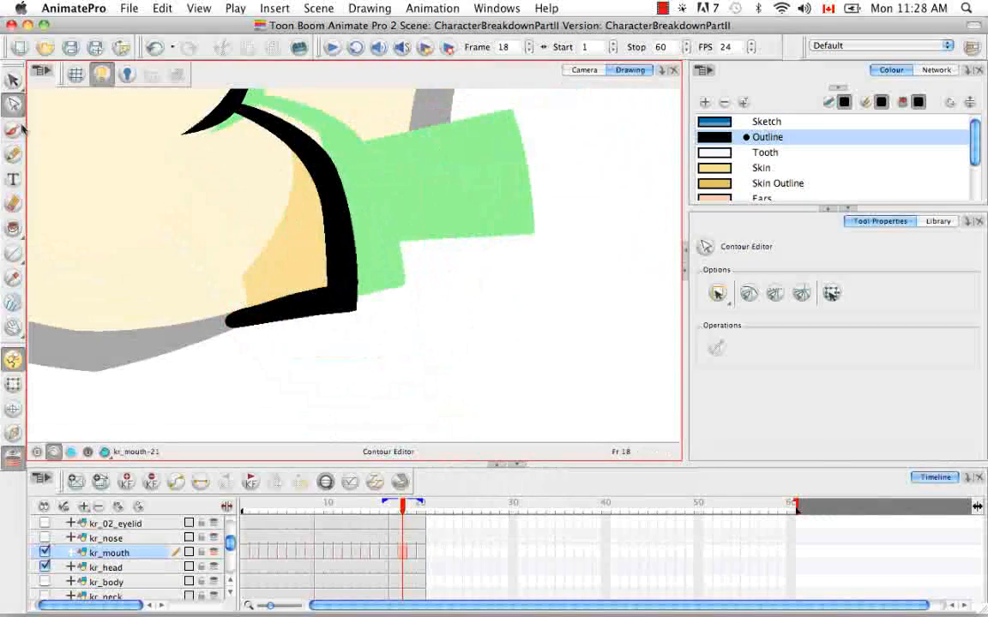
left_click(13, 128)
left_click_drag(199, 336, 315, 310)
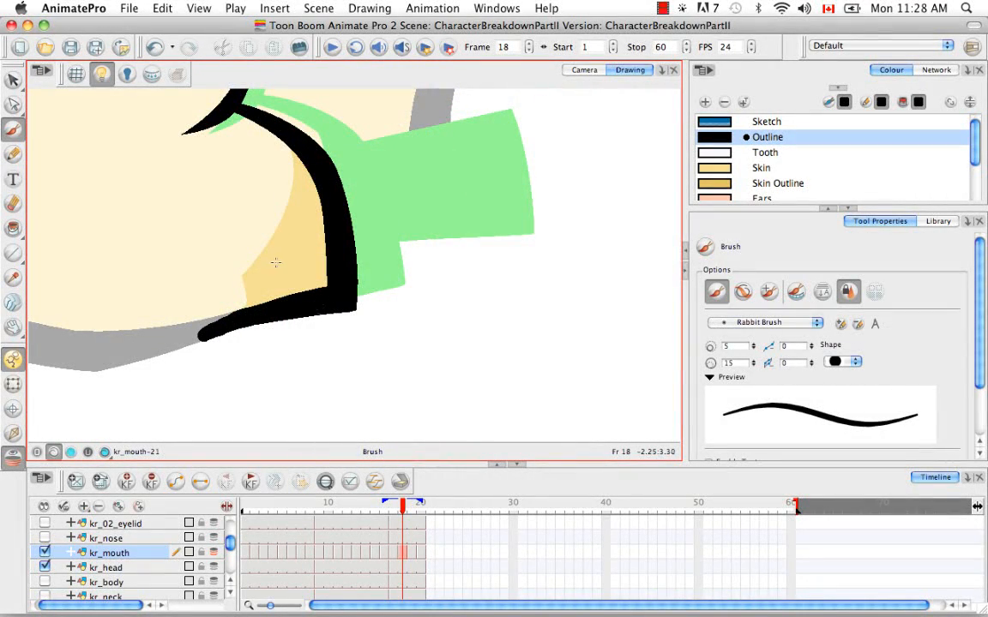
Step: Select the strokes around the mouth's lower corner and flatten them together
key("alt+s")
left_click_drag(237, 269, 286, 355)
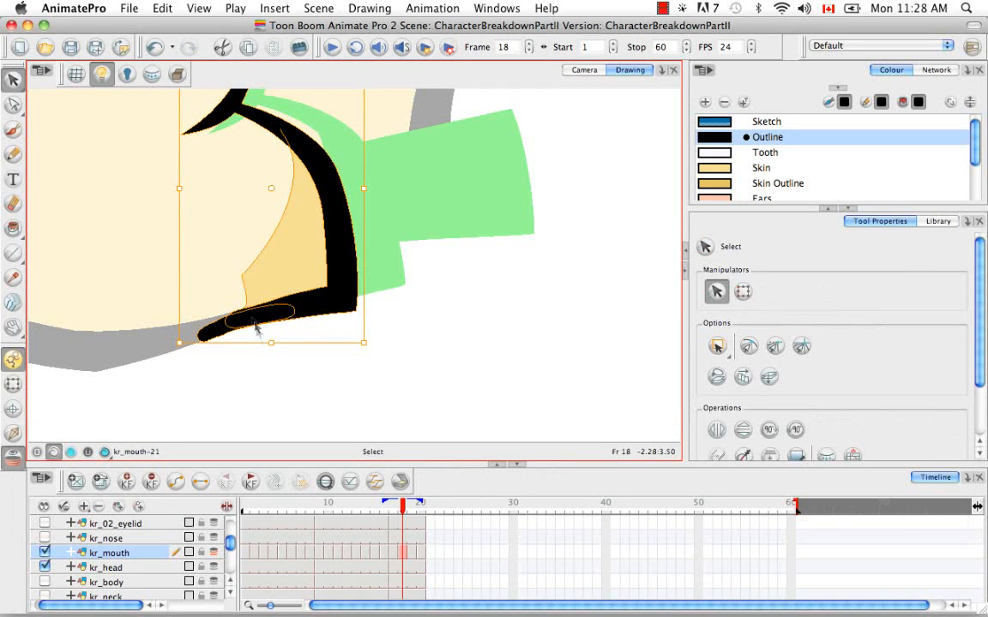
left_click_drag(978, 367, 979, 418)
left_click(770, 386)
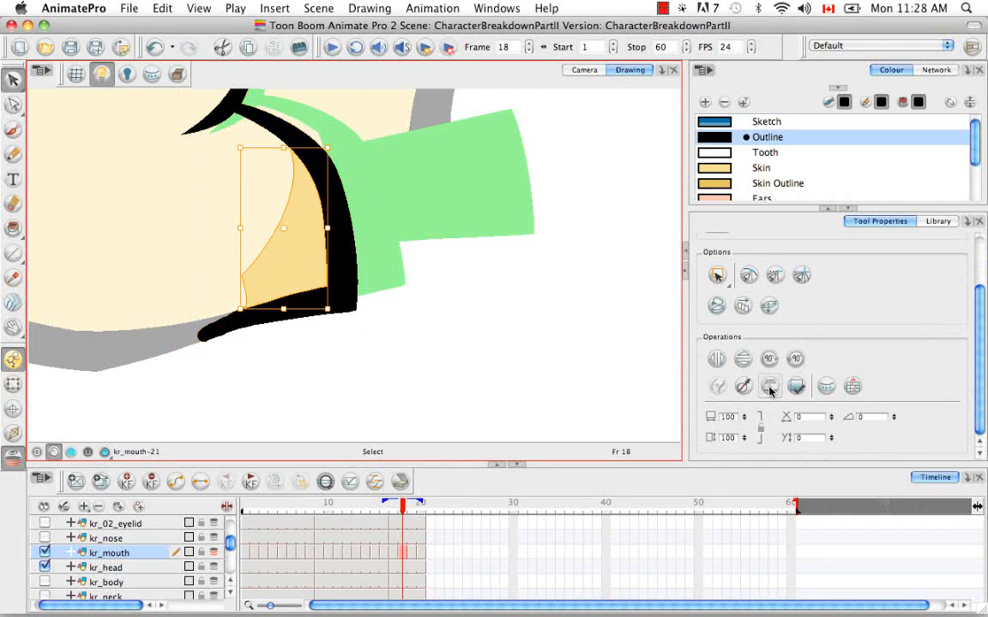
Step: Delete surplus points at the tip of the lower outline with the Contour Editor to smooth it
left_click(419, 307)
key("alt+a")
left_click(221, 339)
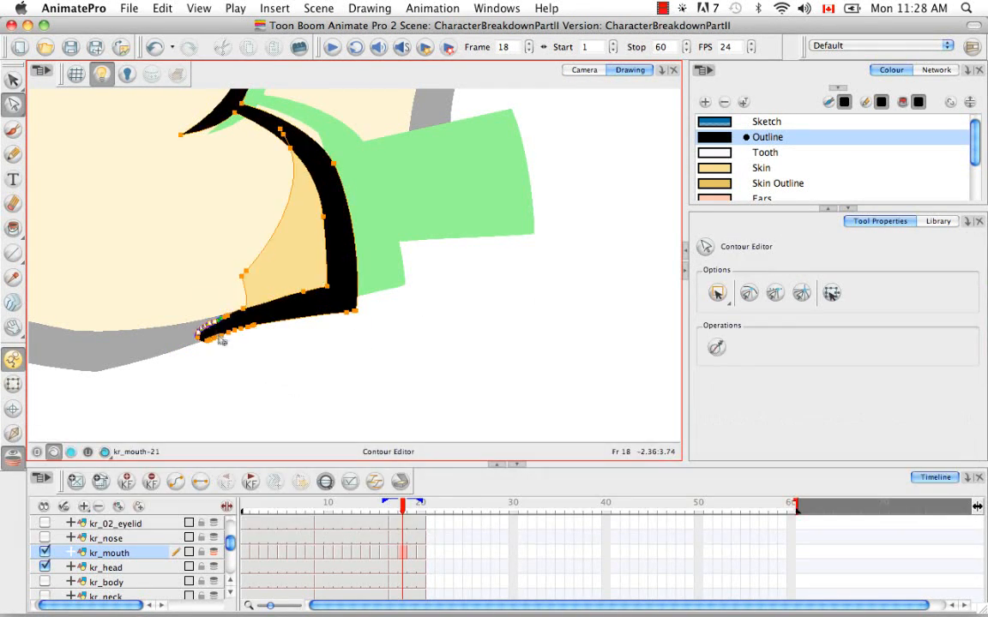
key("ctrl+equal")
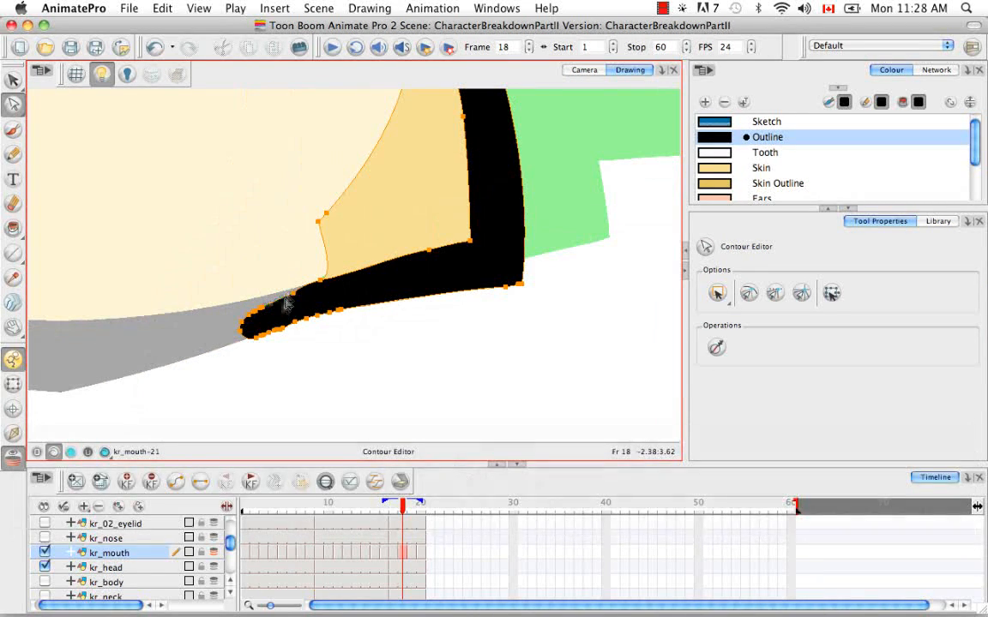
key("BackSpace")
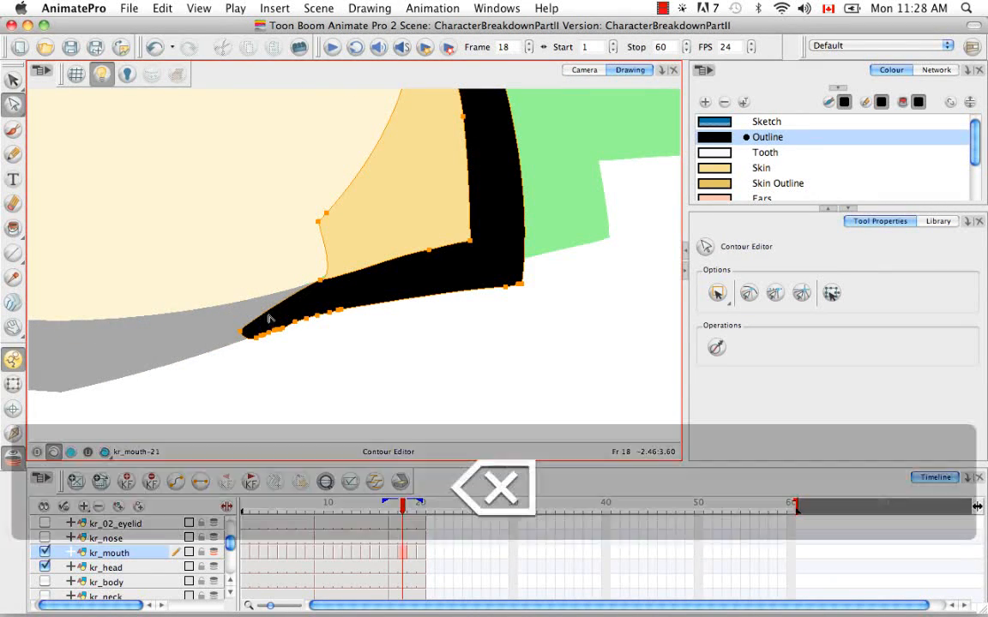
key("BackSpace")
mouse_move(263, 340)
left_mouse_down()
mouse_move(334, 315)
mouse_move(337, 304)
mouse_move(259, 329)
left_mouse_up()
key("BackSpace")
key("BackSpace")
key("BackSpace")
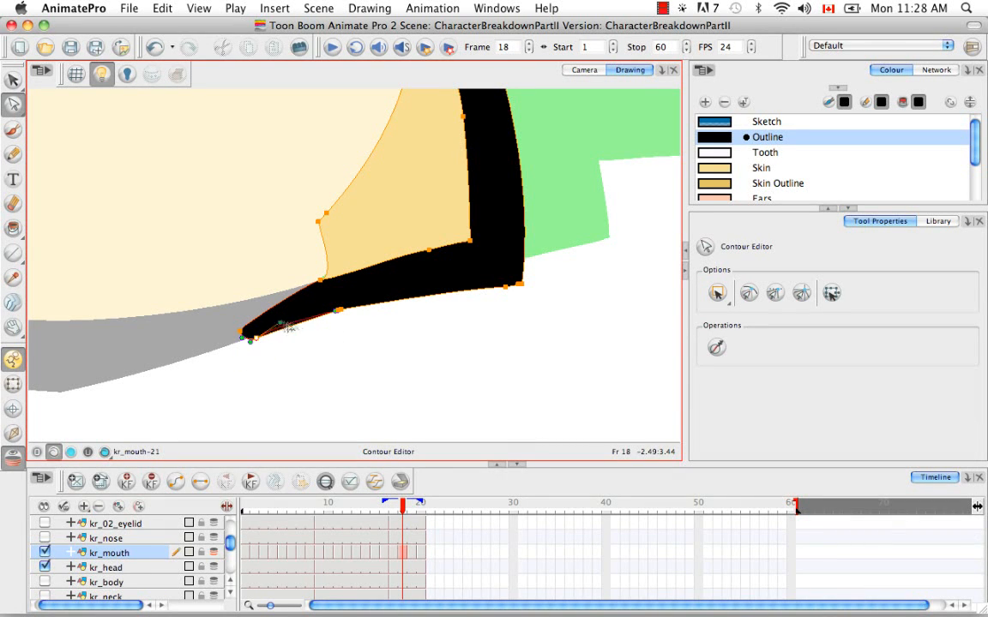
Step: Tidy the inner edge of the lower outline by moving and deleting contour points
left_click(303, 334)
left_click(248, 337)
left_click(254, 361)
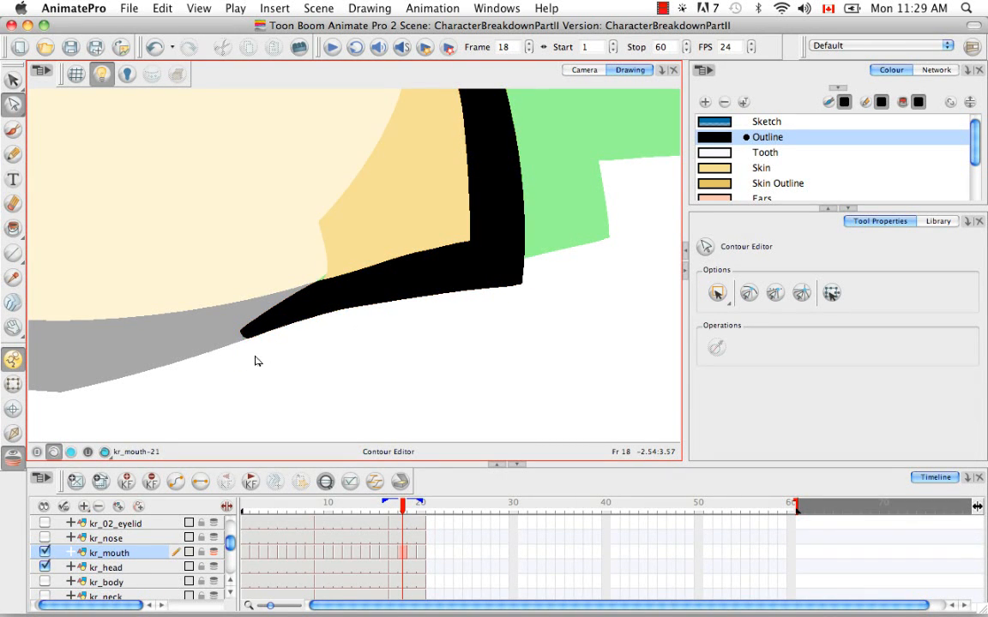
left_click(242, 332)
left_click(250, 103)
left_click(316, 289)
left_click_drag(308, 285, 278, 298)
left_click(310, 341)
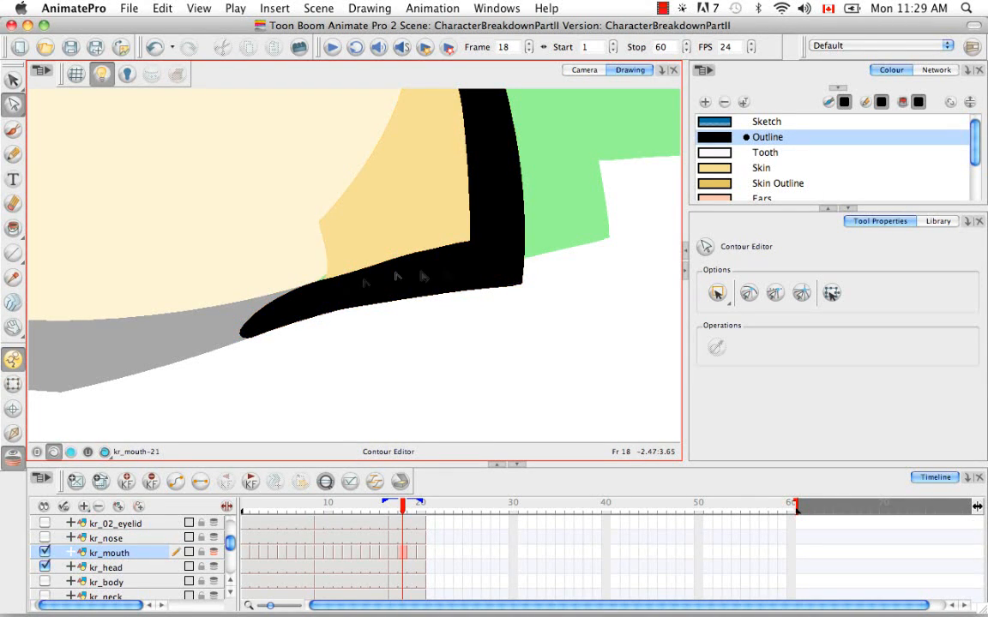
left_click(349, 276)
left_click_drag(308, 265, 354, 269)
mouse_move(417, 237)
left_mouse_down()
mouse_move(440, 261)
mouse_move(393, 337)
left_mouse_up()
key("BackSpace")
left_click(417, 286)
Step: Brush a new tooth shape and a lower lip line beneath the mouth
key("alt+super")
key("alt+super")
mouse_move(504, 290)
left_mouse_down()
mouse_move(498, 316)
mouse_move(450, 373)
left_mouse_up()
key("space")
mouse_move(349, 273)
left_mouse_down()
mouse_move(341, 338)
mouse_move(333, 311)
left_mouse_up()
left_click(303, 186)
left_click_drag(302, 179, 307, 206)
key("space")
left_click_drag(359, 247, 318, 184)
left_click(375, 202)
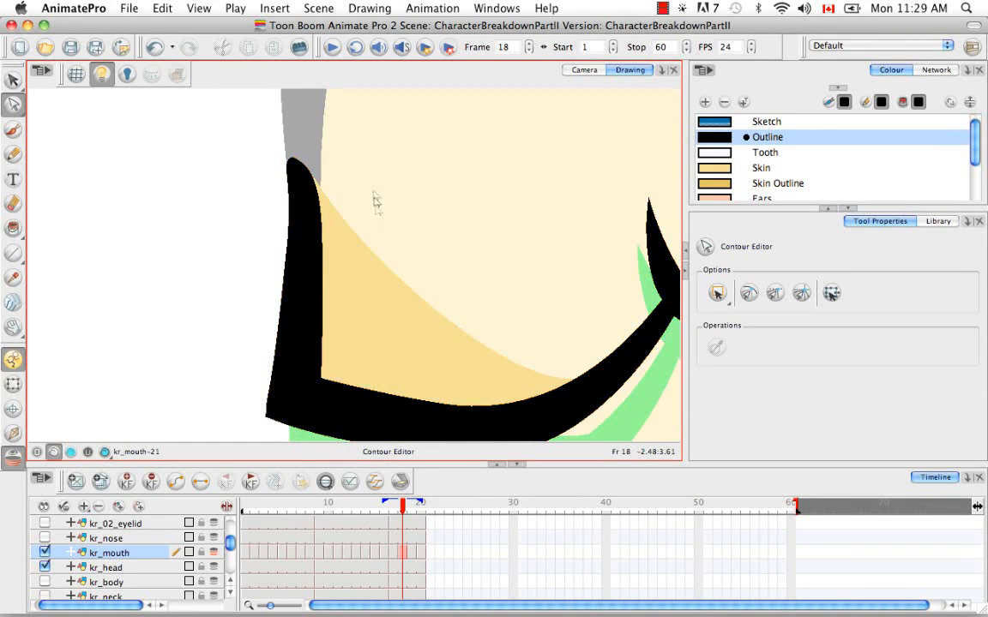
key("space")
left_click_drag(425, 347, 375, 220)
key("super+minus")
key("super+minus")
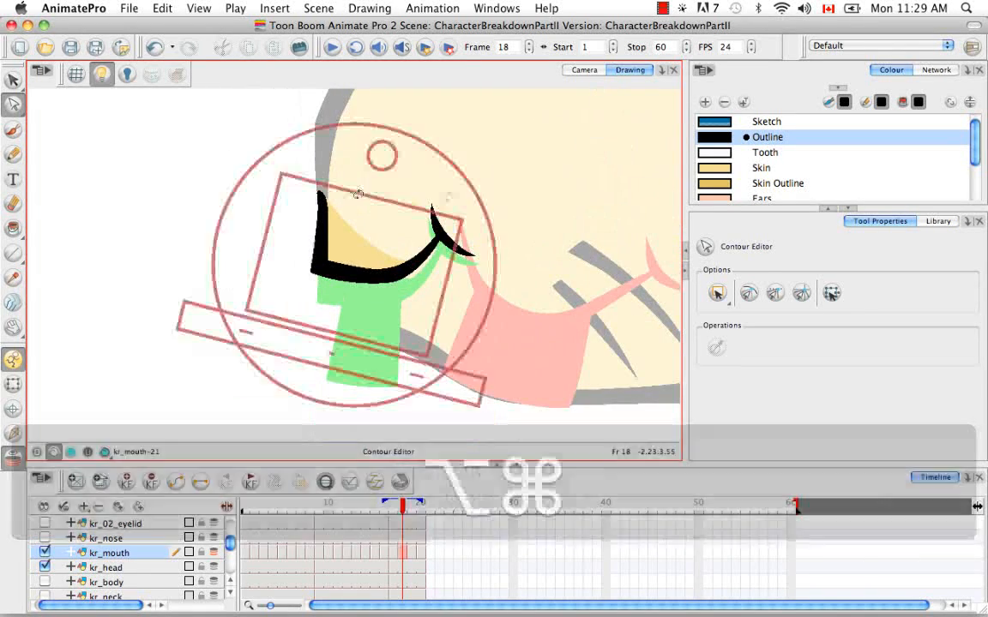
key("alt+b")
mouse_move(427, 224)
left_mouse_down()
mouse_move(405, 313)
mouse_move(476, 348)
left_mouse_up()
mouse_move(326, 283)
left_mouse_down()
mouse_move(325, 359)
mouse_move(355, 355)
left_mouse_up()
key("super+minus")
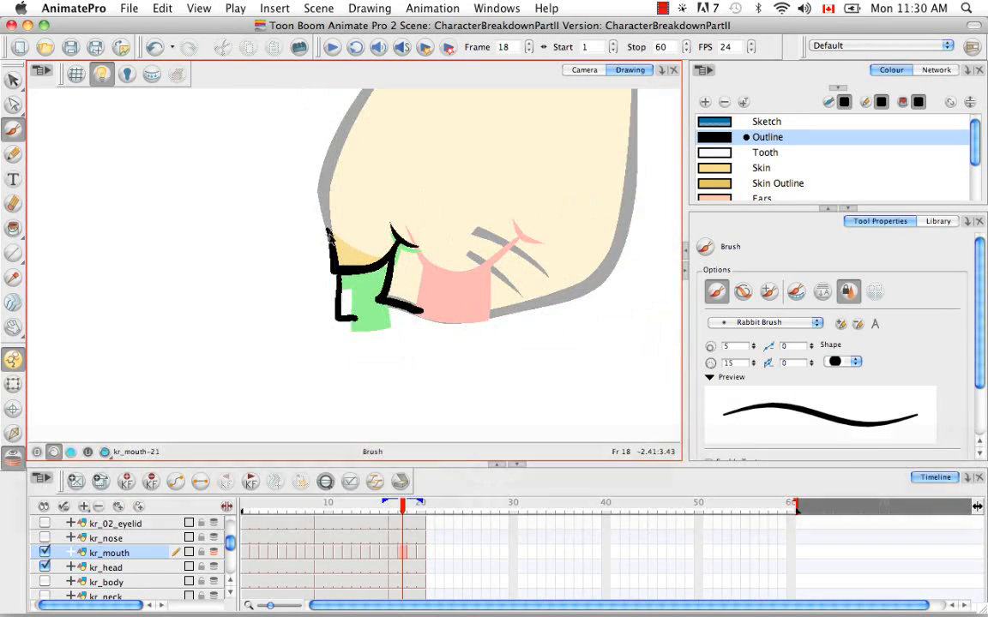
Step: Undo the last tooth stroke and redraw the tooth's outline with two brush strokes
key("super+equal")
key("super+z")
mouse_move(321, 287)
left_mouse_down()
mouse_move(326, 386)
mouse_move(382, 393)
left_mouse_up()
left_click_drag(370, 287, 383, 386)
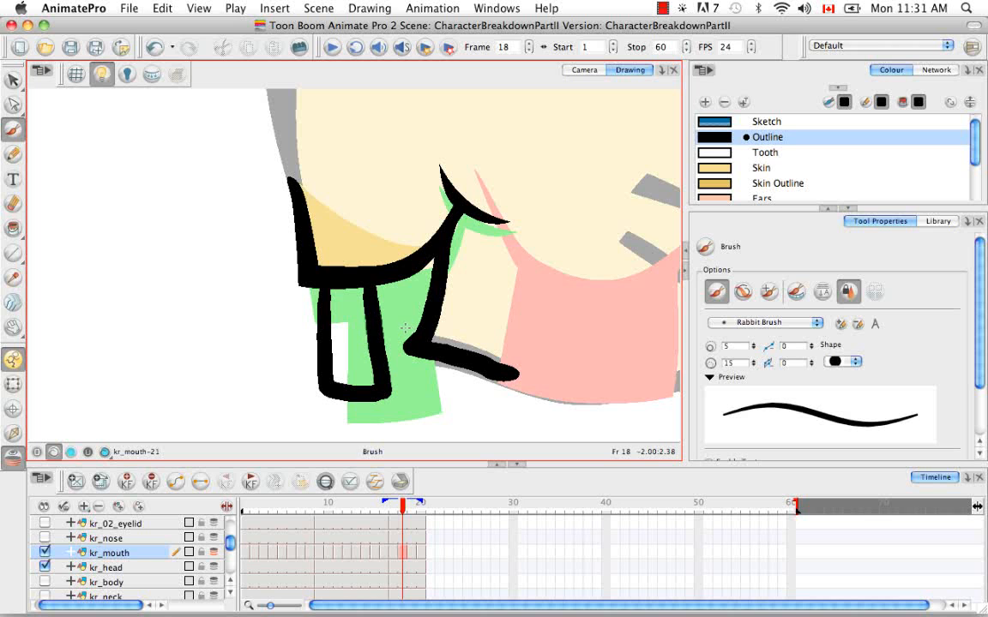
Step: Select the whole mouth drawing and flatten it
key("super+minus")
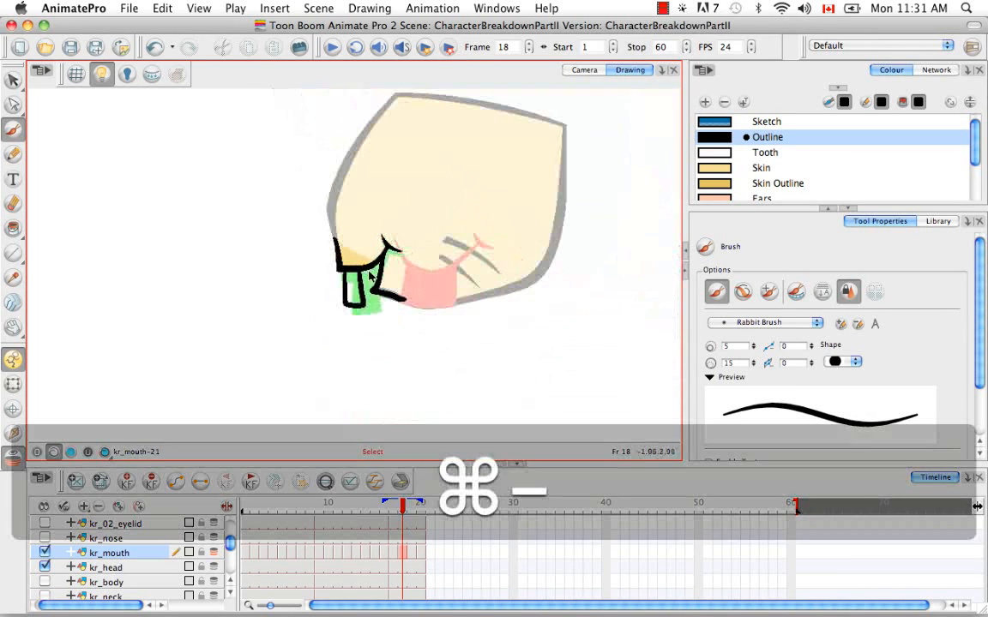
key("super+equal")
key("super+equal")
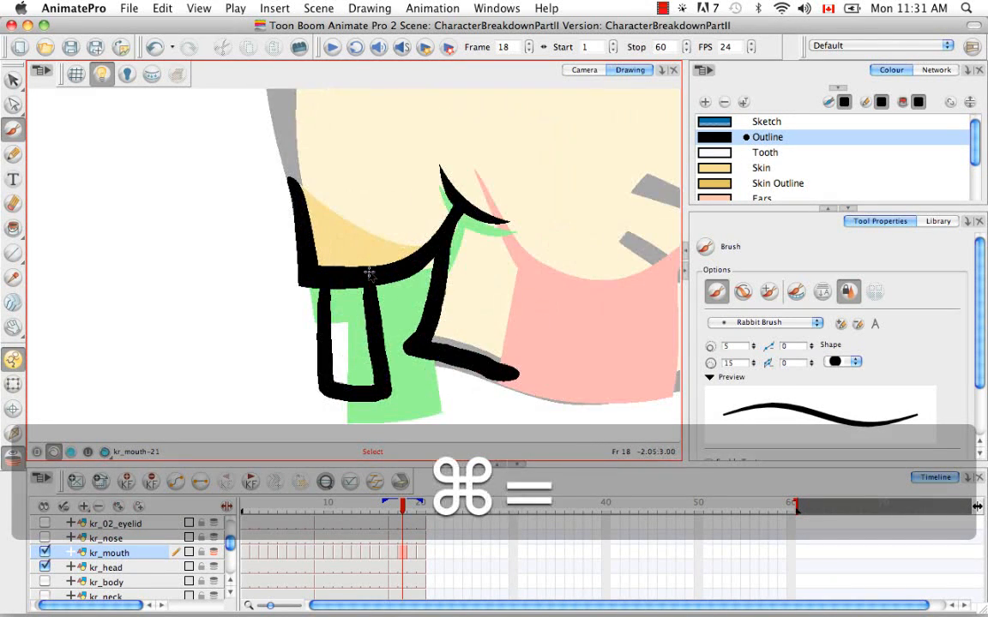
left_click_drag(272, 315, 220, 289)
left_click(16, 106)
left_click(15, 82)
left_click(36, 82)
left_click_drag(204, 137, 489, 360)
left_click(771, 455)
left_click(207, 293)
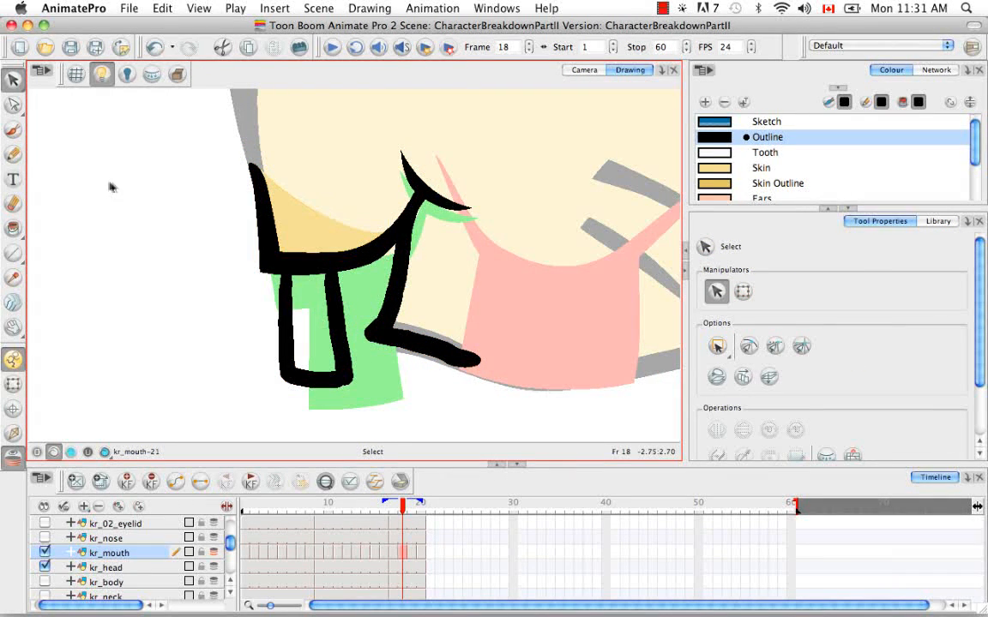
Step: Smooth the tooth and lower lip strokes with the Smooth Editor
left_click(12, 103)
left_click(261, 296)
left_click(13, 89)
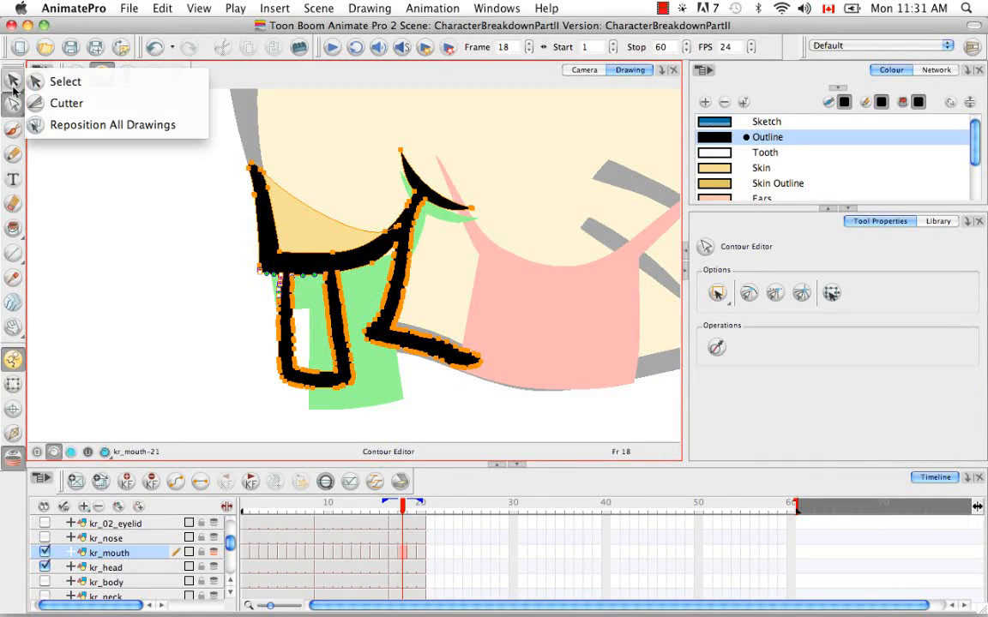
left_click(13, 103)
left_click(66, 124)
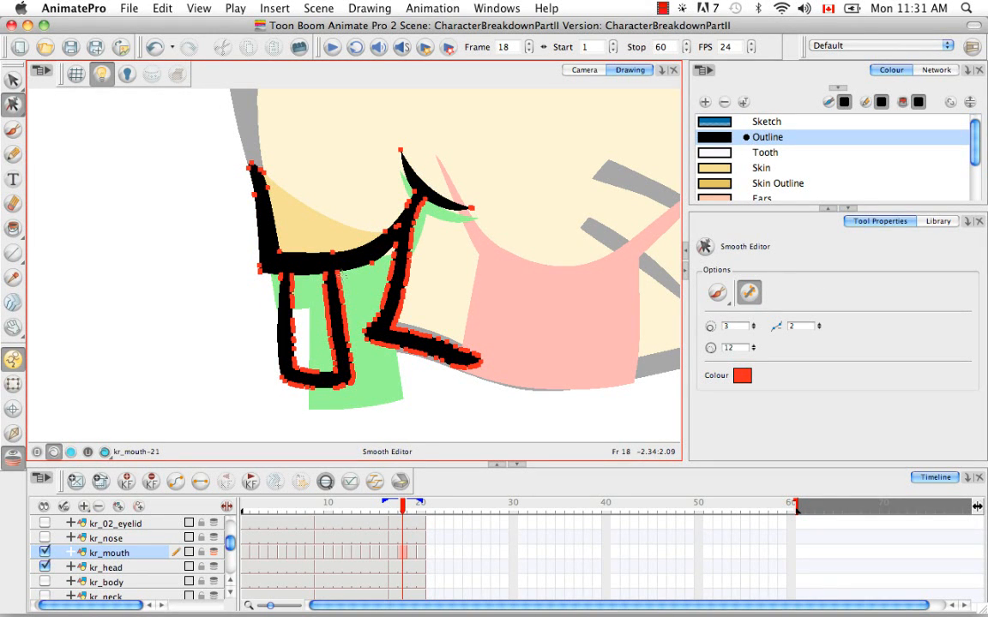
mouse_move(344, 275)
left_mouse_down()
mouse_move(361, 395)
mouse_move(351, 361)
left_mouse_up()
mouse_move(286, 385)
left_mouse_down()
mouse_move(335, 391)
mouse_move(310, 369)
left_mouse_up()
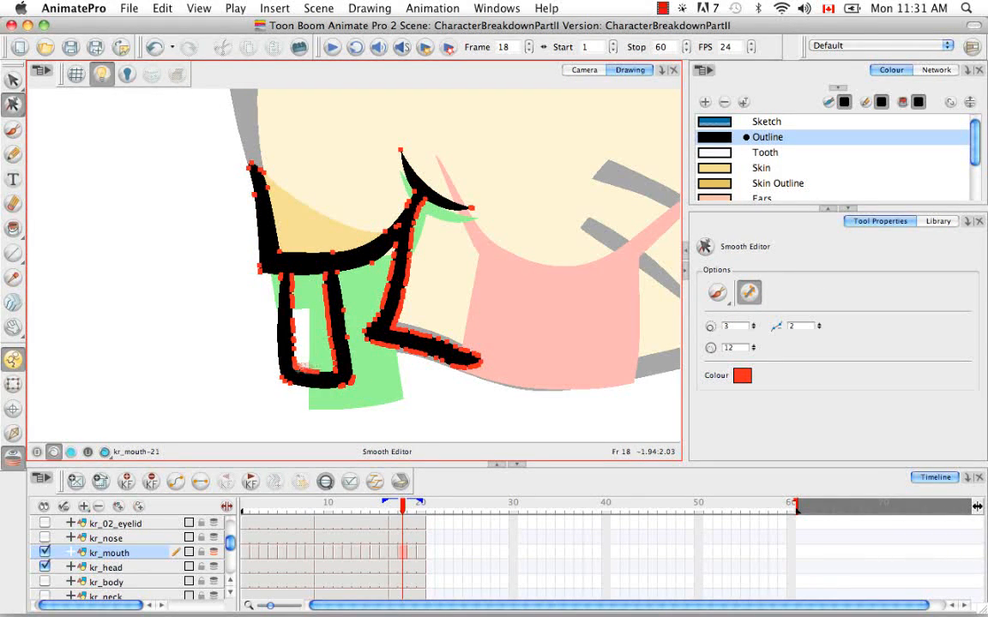
left_click_drag(293, 278, 296, 369)
left_click_drag(259, 247, 266, 335)
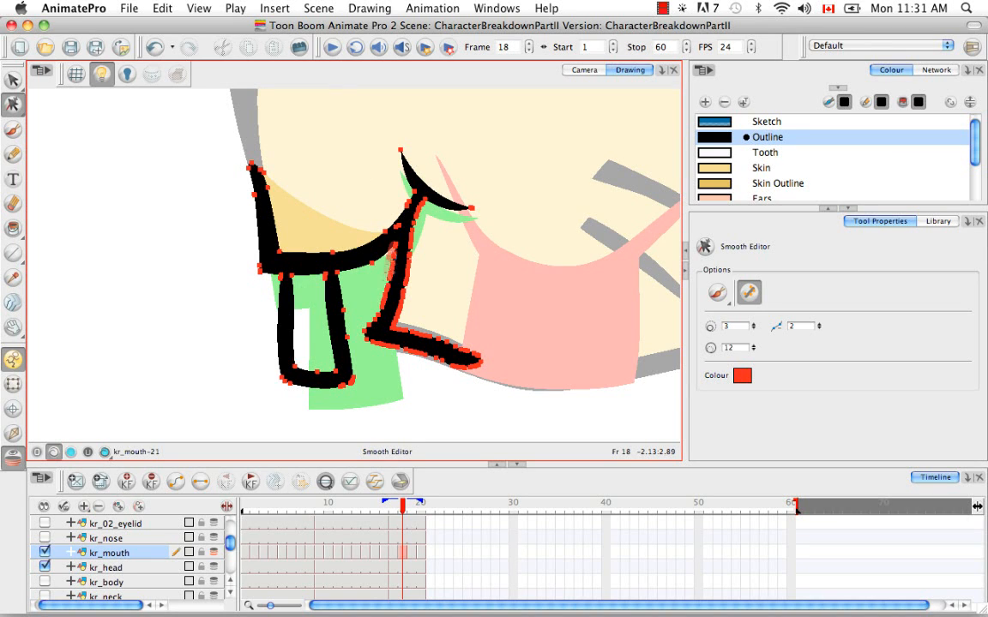
left_click_drag(391, 255, 403, 306)
mouse_move(426, 207)
left_mouse_down()
mouse_move(377, 296)
mouse_move(403, 326)
mouse_move(498, 361)
left_mouse_up()
key("space")
left_click_drag(412, 358, 437, 339)
Step: Move and delete points at the tooth's bottom corners with the Contour Editor
left_click_drag(13, 104, 103, 154)
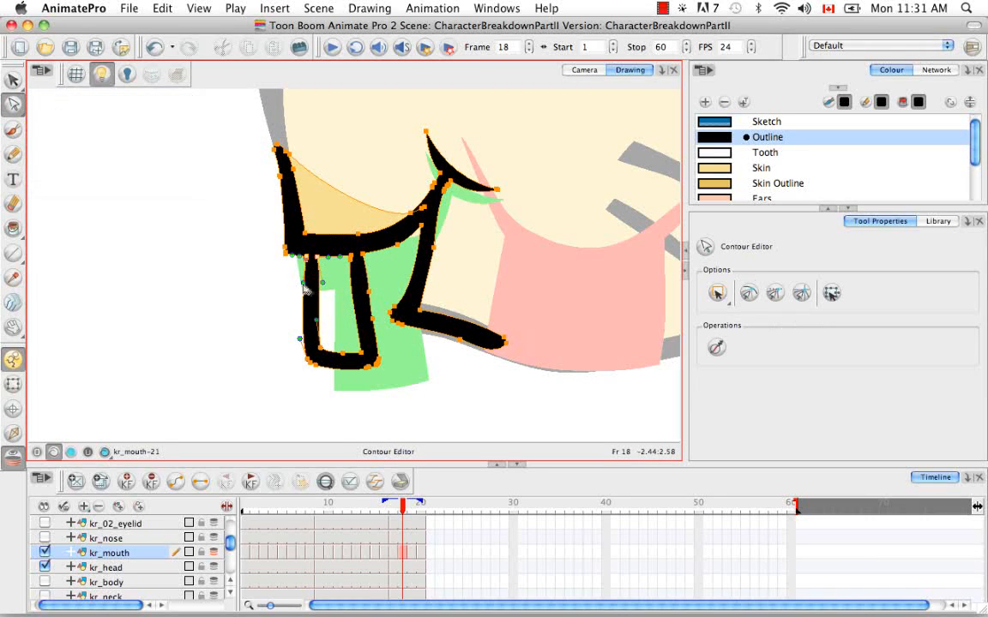
left_click_drag(303, 283, 306, 283)
left_click_drag(299, 338, 306, 339)
left_click(315, 366)
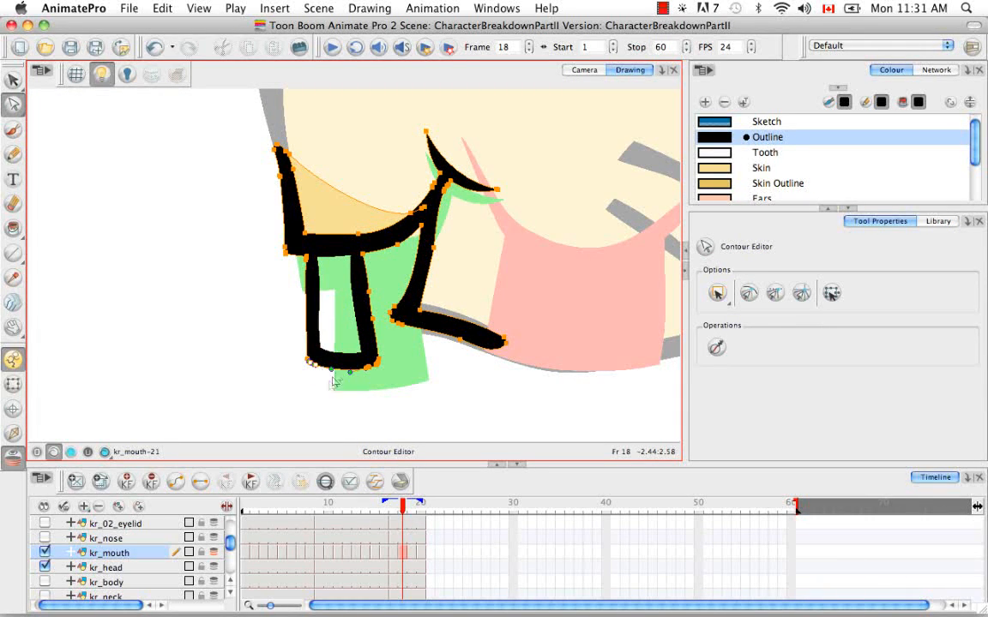
key("BackSpace")
key("BackSpace")
key("BackSpace")
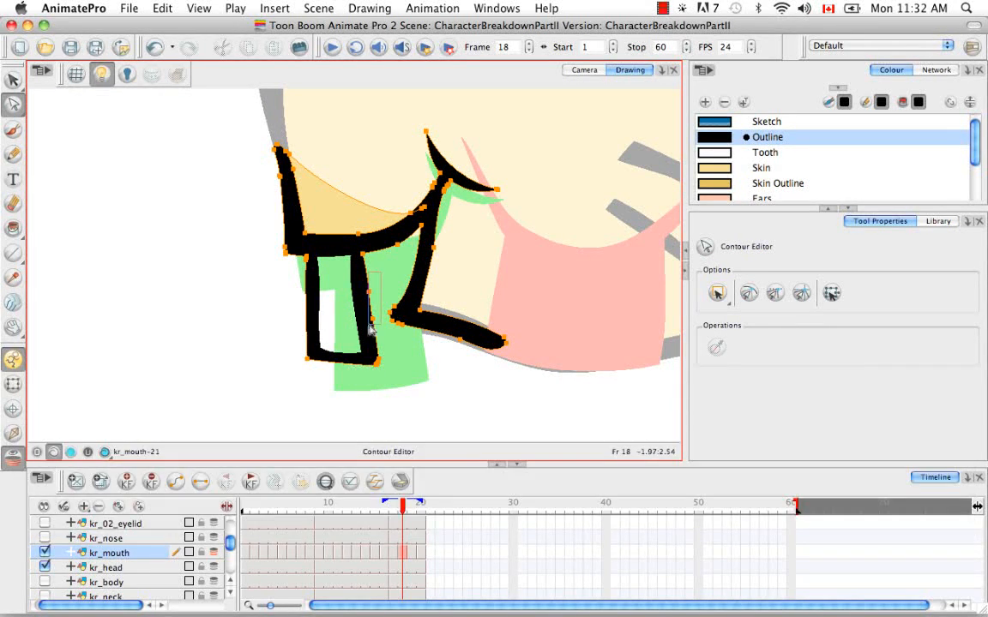
key("BackSpace")
left_click(370, 369)
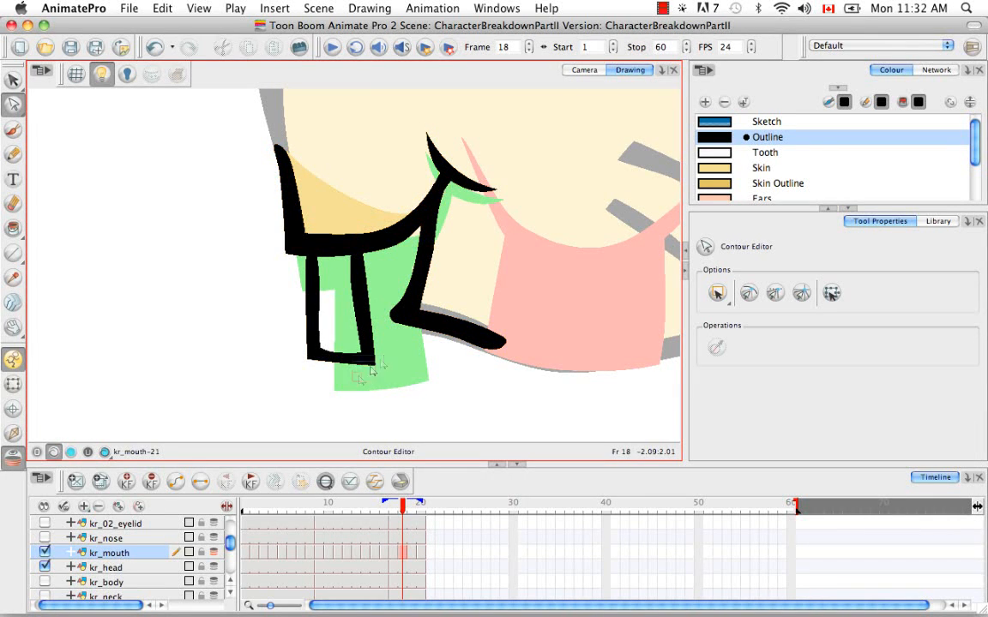
Step: Straighten the tooth's inner left edge by nudging its contour points
left_click(370, 368)
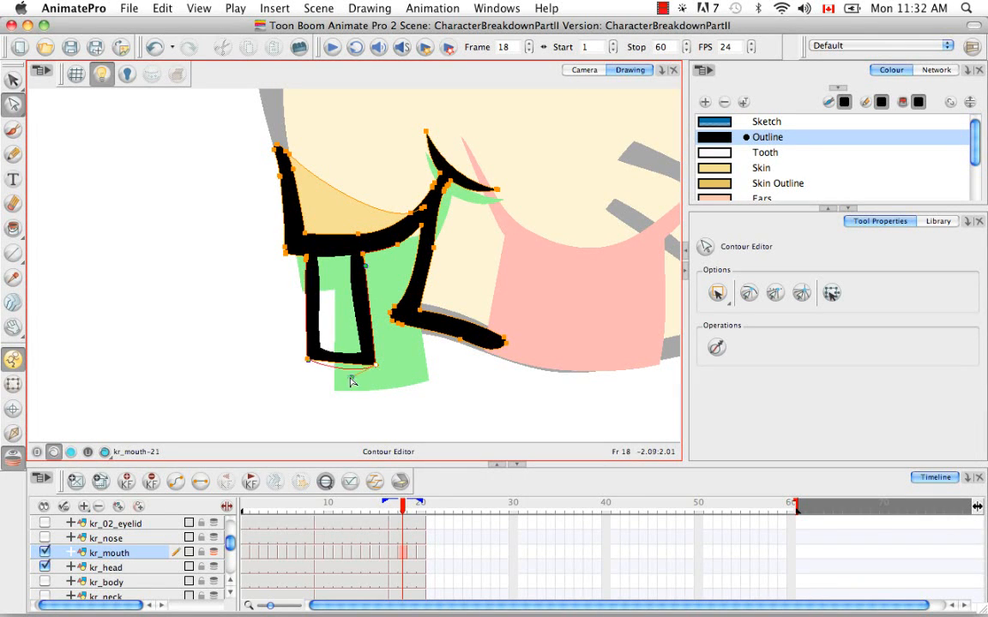
left_click(319, 347)
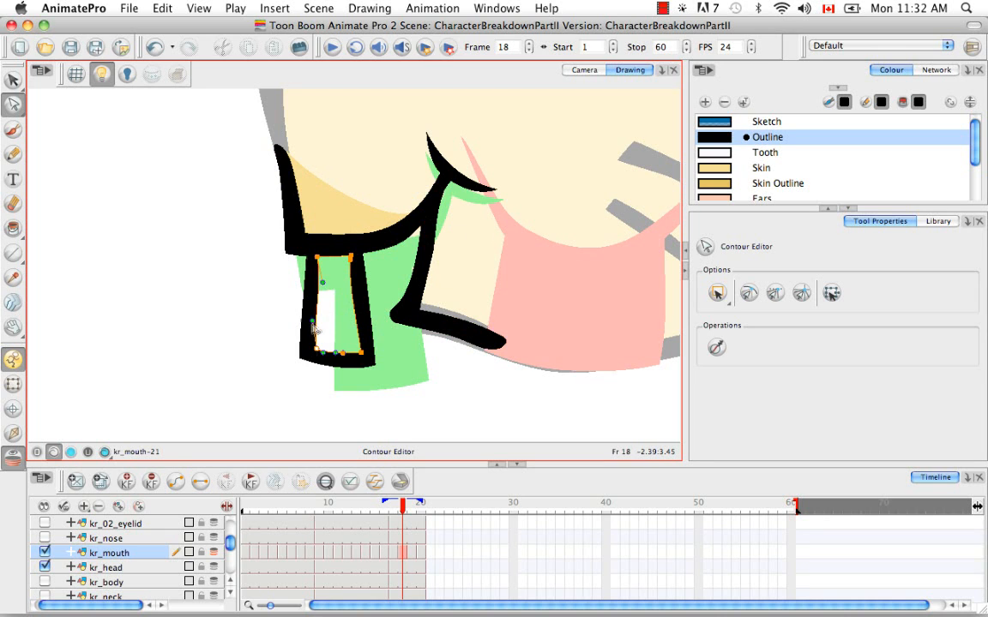
left_click_drag(313, 323, 317, 322)
left_click_drag(323, 283, 317, 283)
left_click(342, 343)
left_click(361, 352)
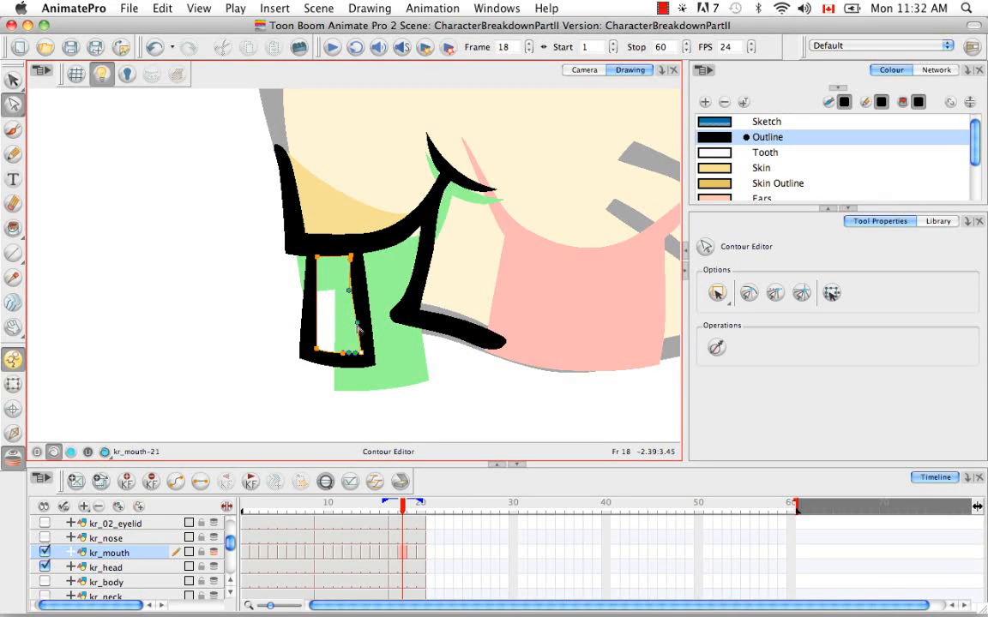
left_click(353, 256)
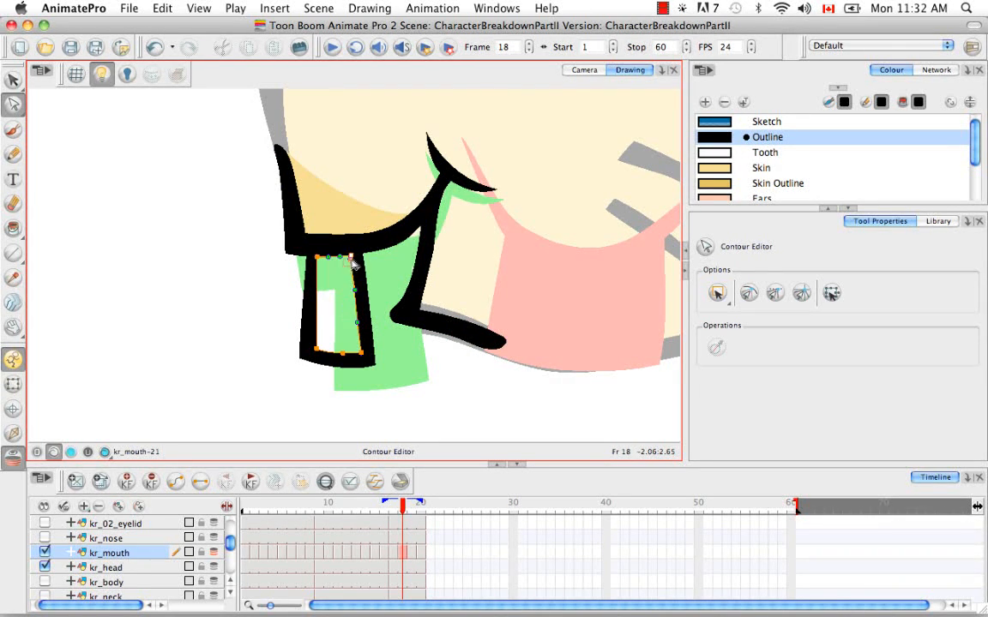
Step: Delete points on the tooth's inner top edge and adjust its lower-left corner
key("BackSpace")
key("BackSpace")
left_click(388, 350)
left_click_drag(316, 349, 313, 347)
left_click(332, 336)
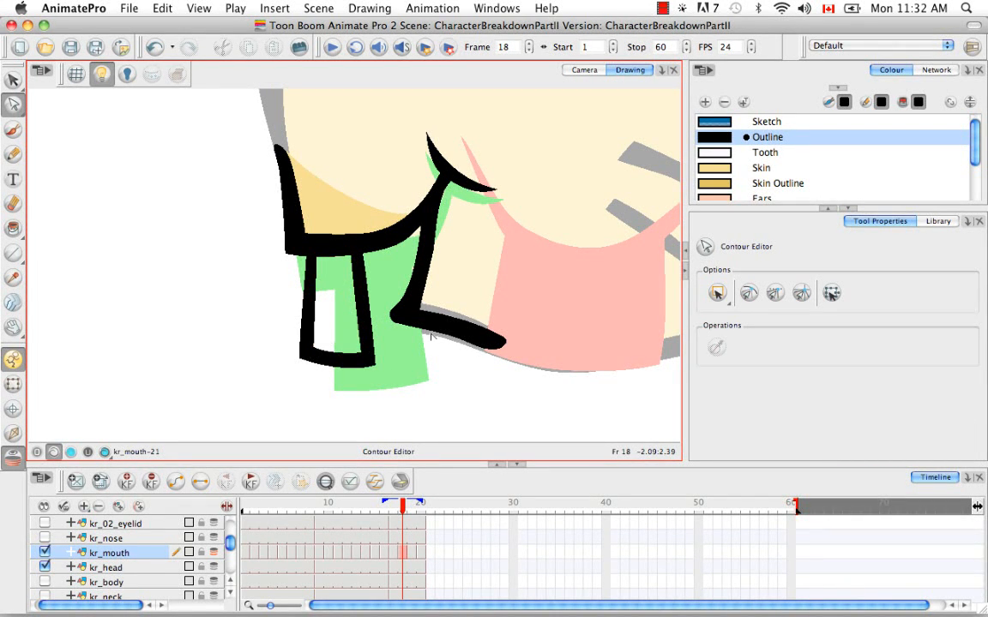
Step: Reshape the tooth's lower outline by selecting and moving its corner points
left_click(342, 252)
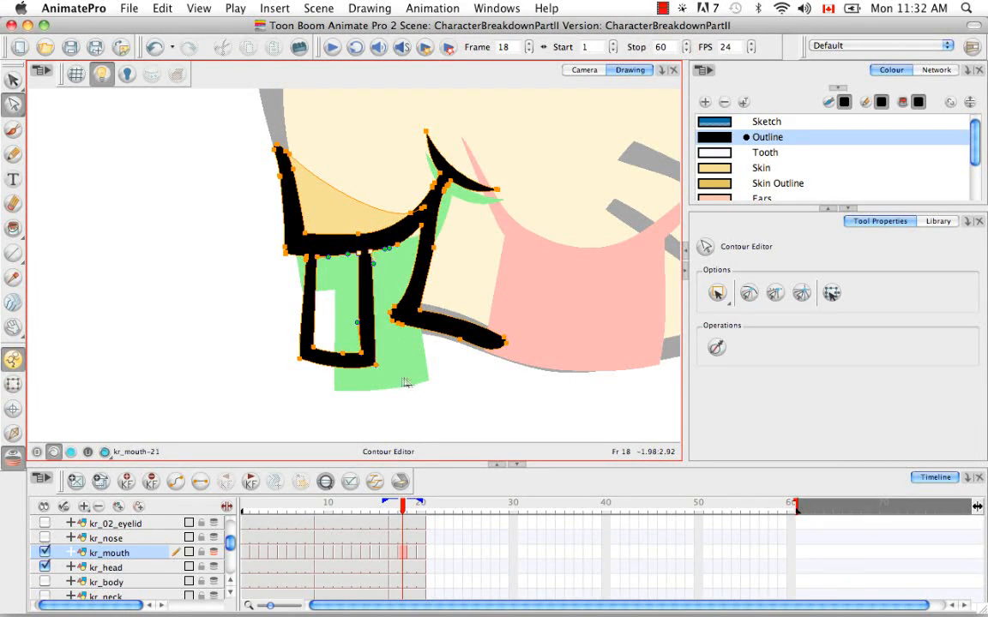
left_click(360, 408)
left_click_drag(301, 359, 344, 355)
left_click(317, 374)
left_click(344, 346)
left_click(299, 361)
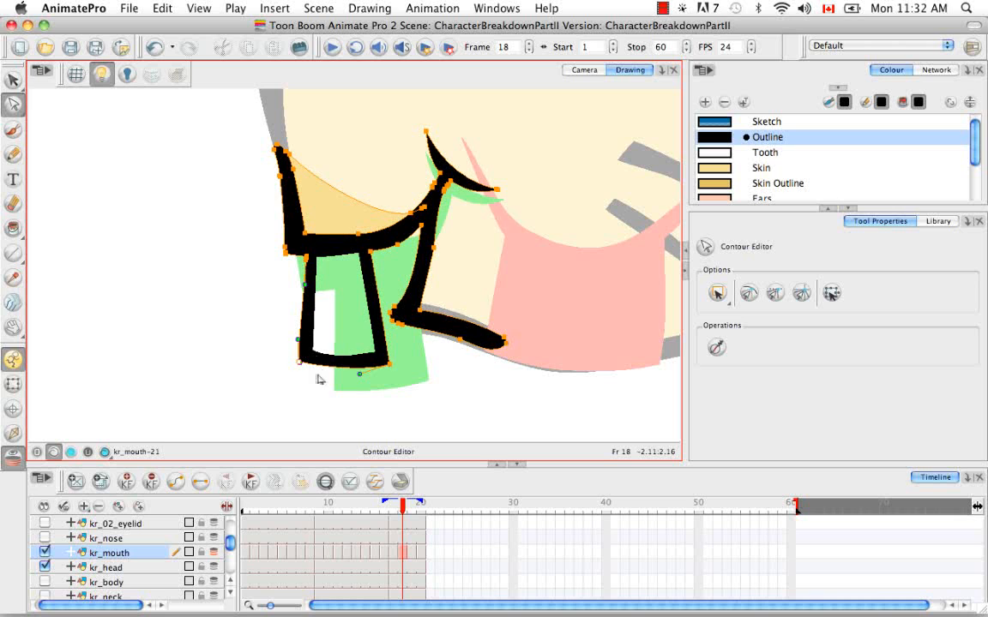
left_click(335, 362)
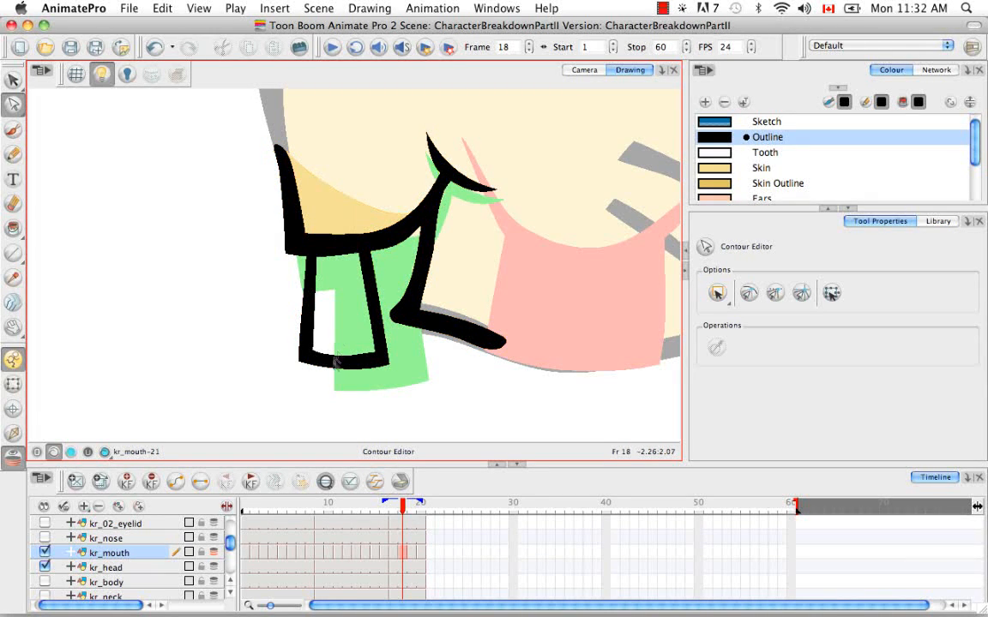
left_click(347, 241)
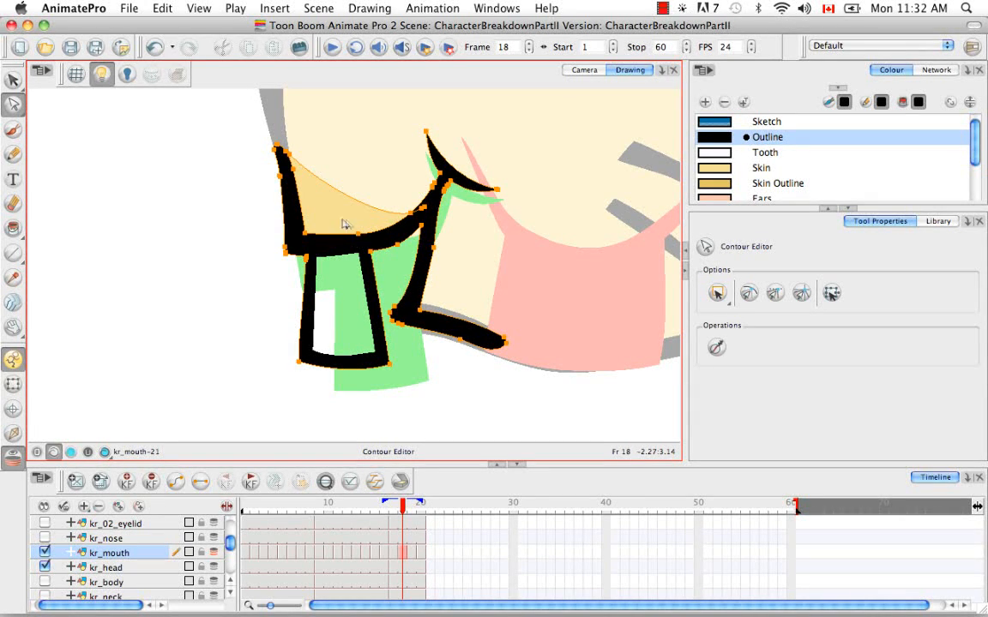
left_click(387, 224)
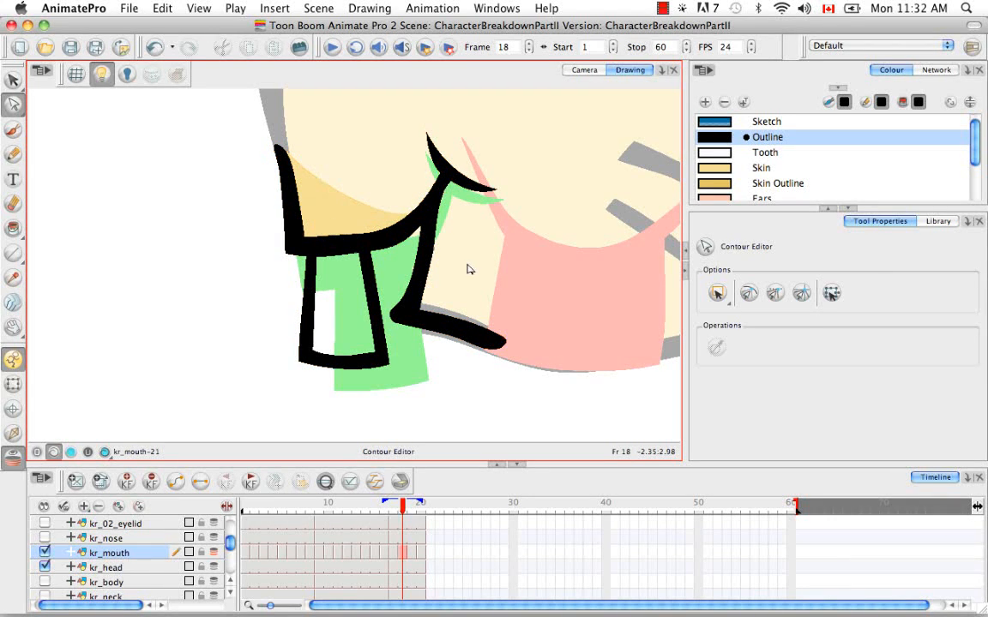
Step: Select the tooth and mouth outline contours and nudge a point at the lower lip's inner left end upward
left_click(343, 269)
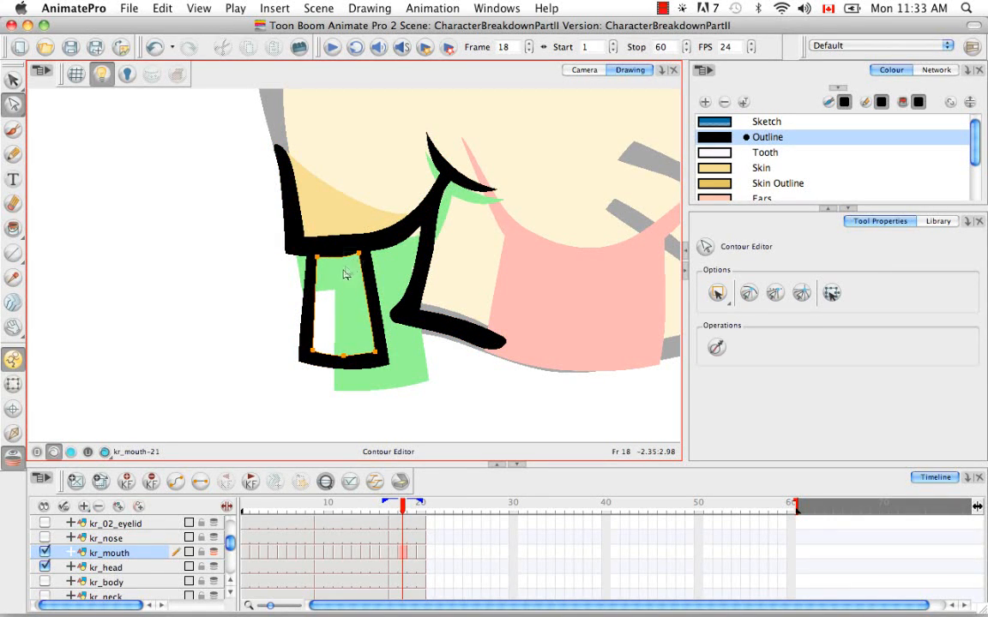
left_click(348, 276)
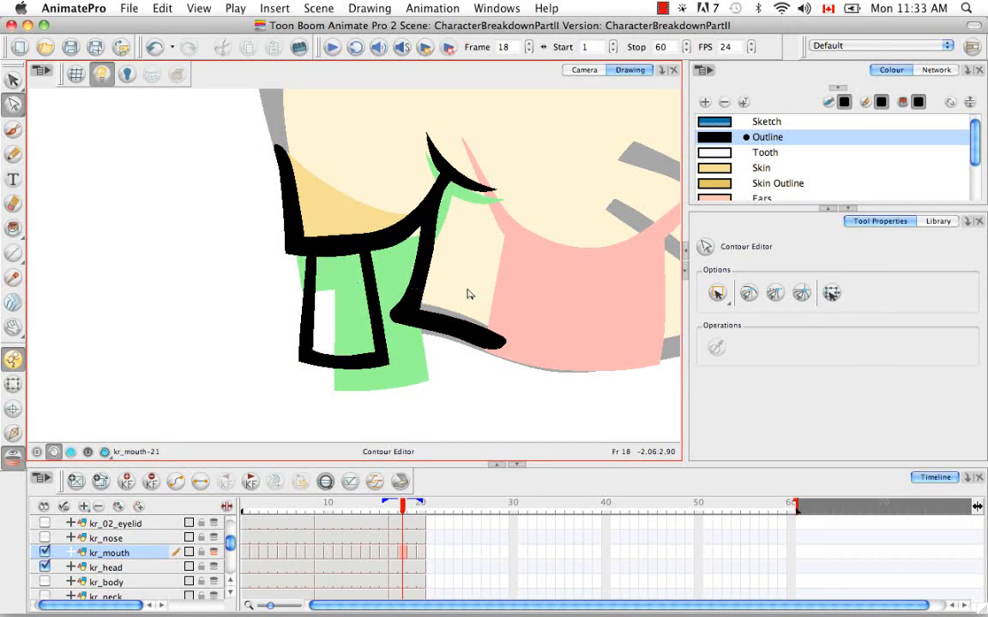
left_click(319, 261)
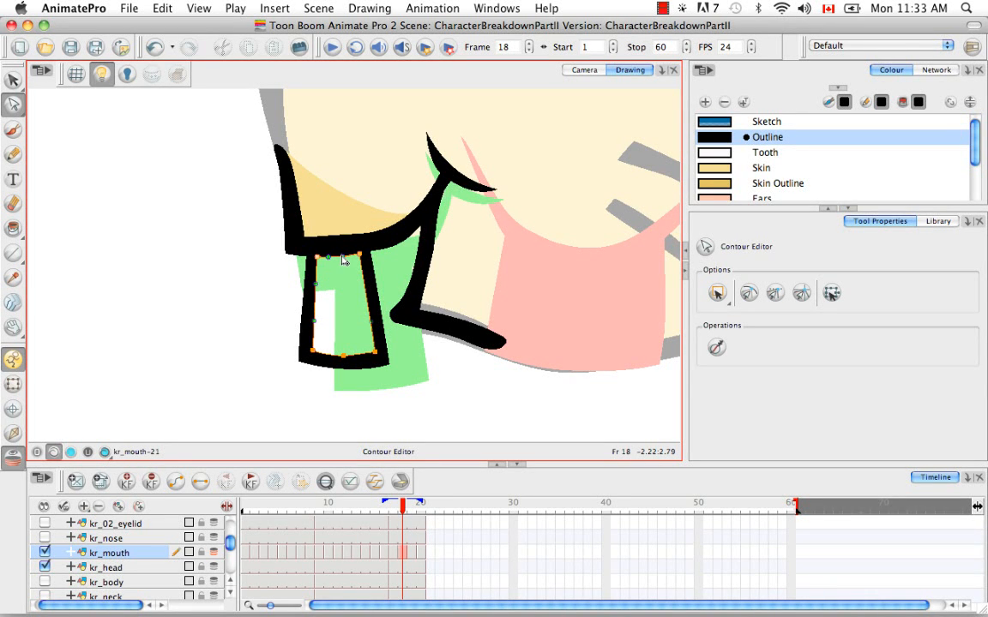
left_click(315, 226)
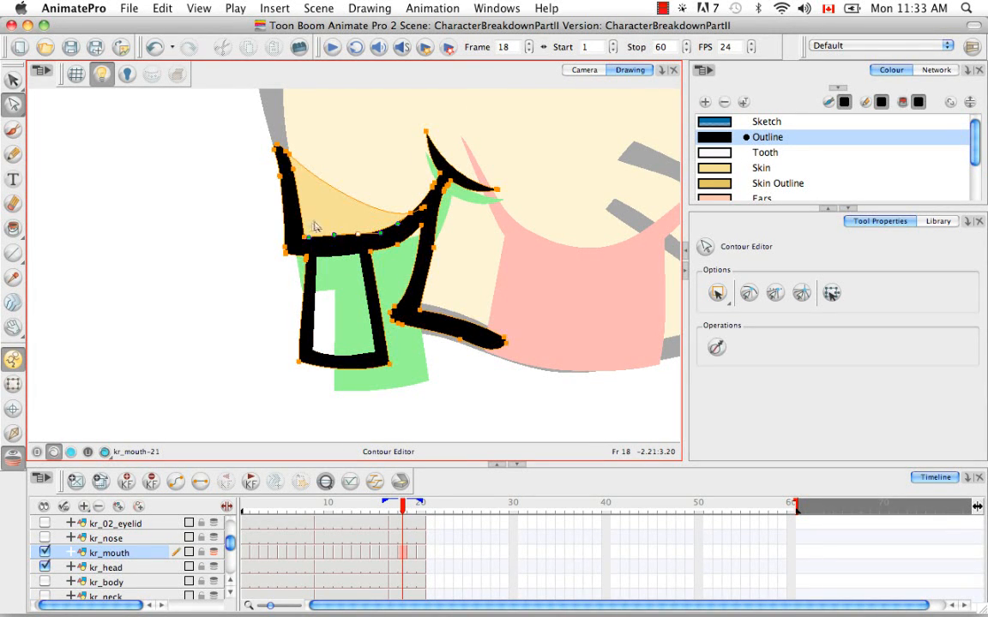
left_click(381, 215)
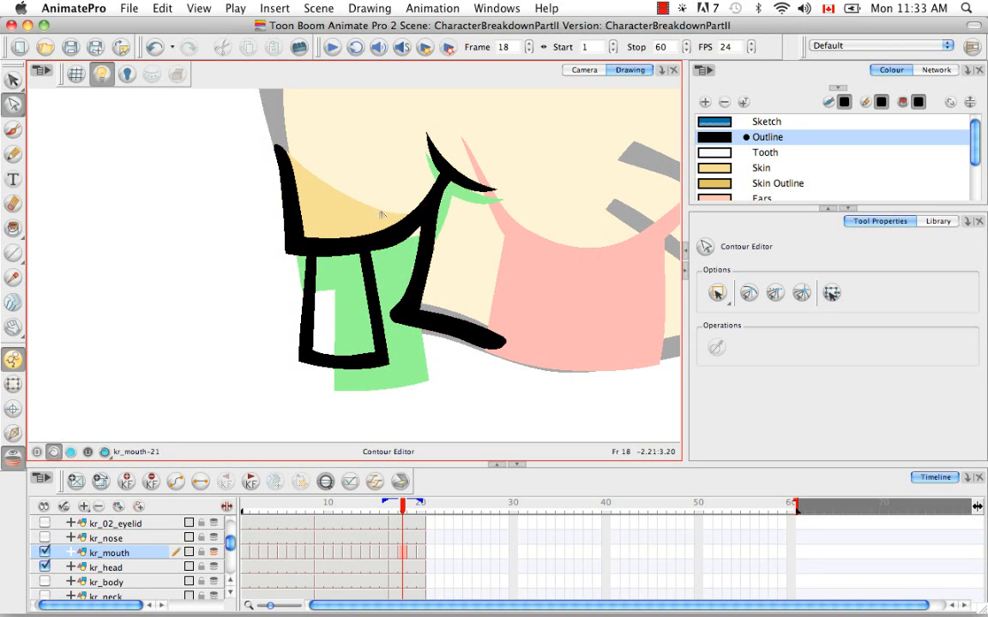
left_click(424, 311)
left_click_drag(423, 310, 422, 303)
left_click(470, 299)
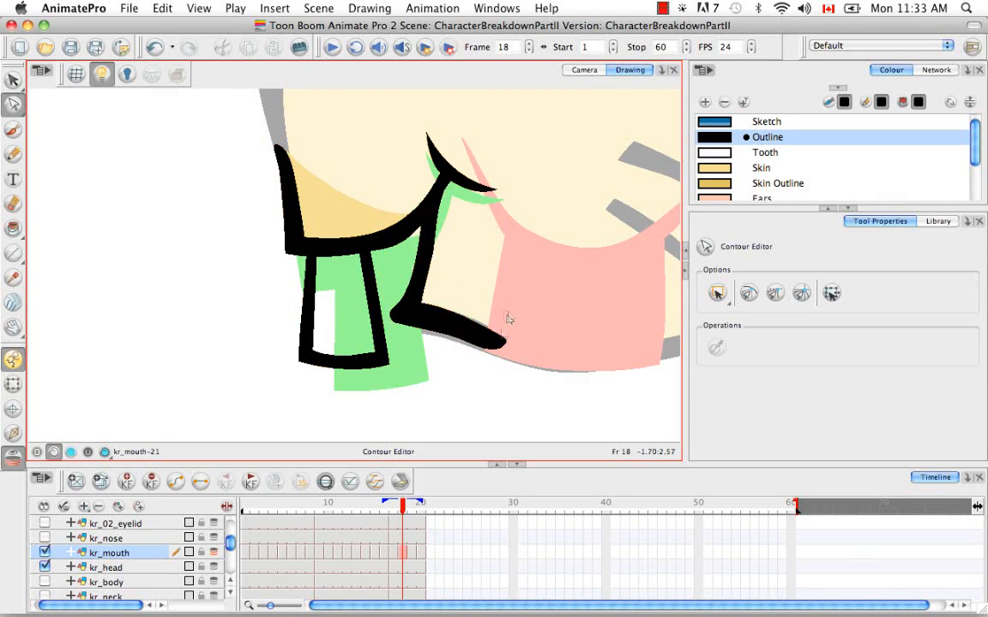
Step: Select and delete contour points at the lower lip's inner left corner to reshape it
left_click_drag(503, 339, 462, 346)
left_click(480, 371)
left_click(489, 350)
left_click(408, 350)
left_click(423, 327)
left_click_drag(388, 333, 399, 325)
key("super+z")
left_click(411, 320)
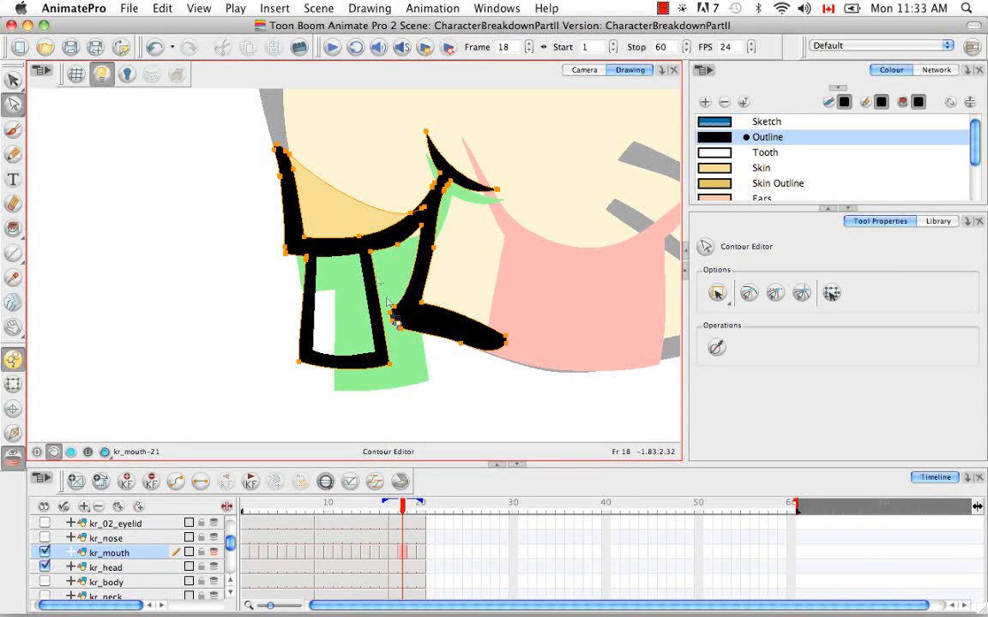
key("BackSpace")
key("BackSpace")
left_click(439, 349)
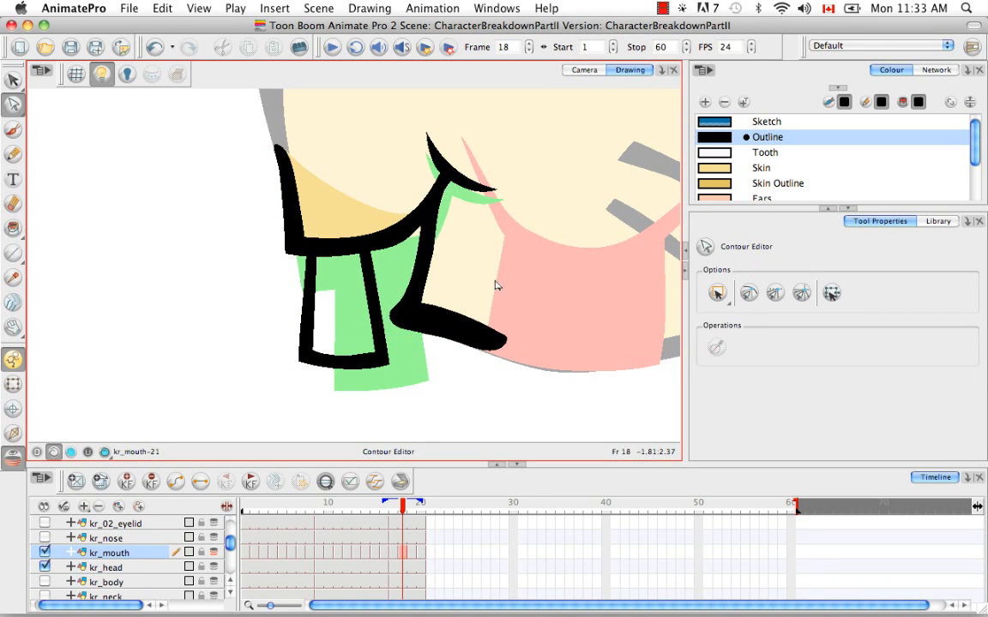
Step: Draw an invisible stroke with the Stroke tool closing the gap from the upper lip line down to the lower lip's right end
left_click_drag(481, 294, 426, 299)
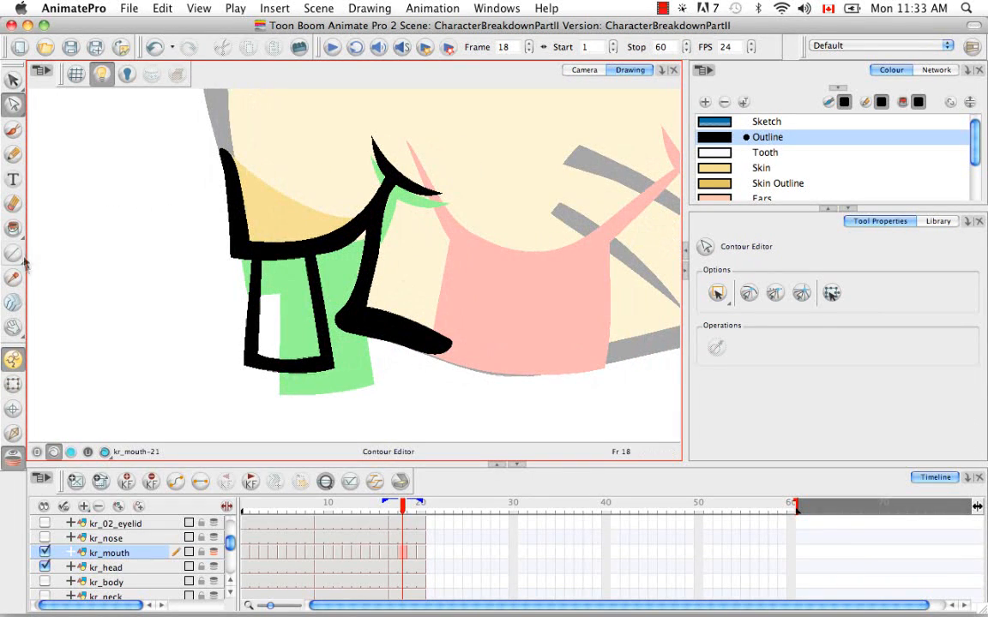
mouse_move(15, 231)
left_mouse_down()
mouse_move(62, 270)
mouse_move(69, 316)
left_mouse_up()
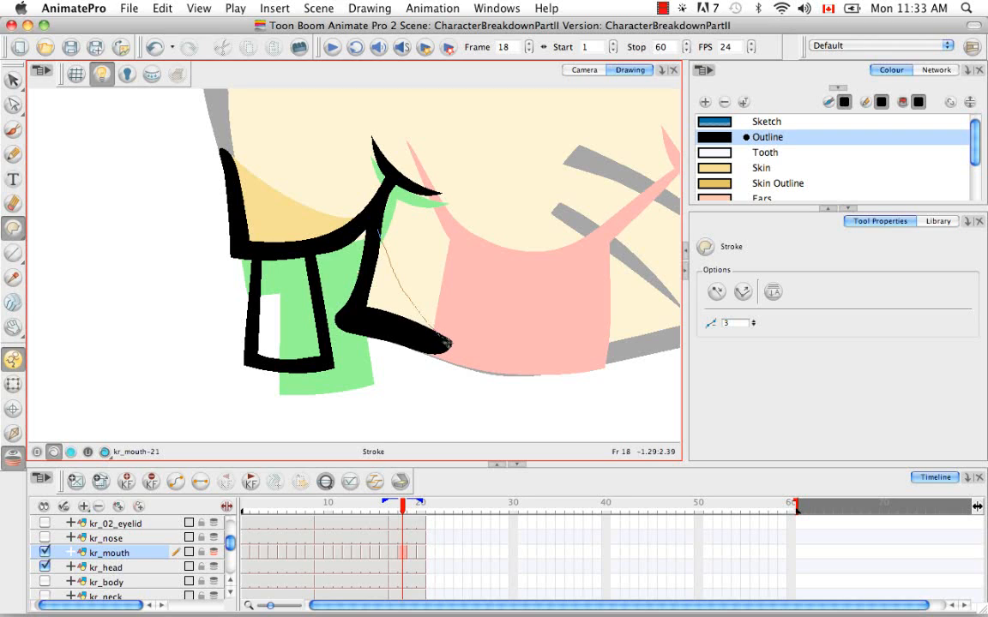
left_click_drag(447, 344, 448, 345)
left_click(489, 331)
Step: Paint the closed cheek gap with the Skin colour and fill the tooth with the Tooth colour
left_click(722, 169)
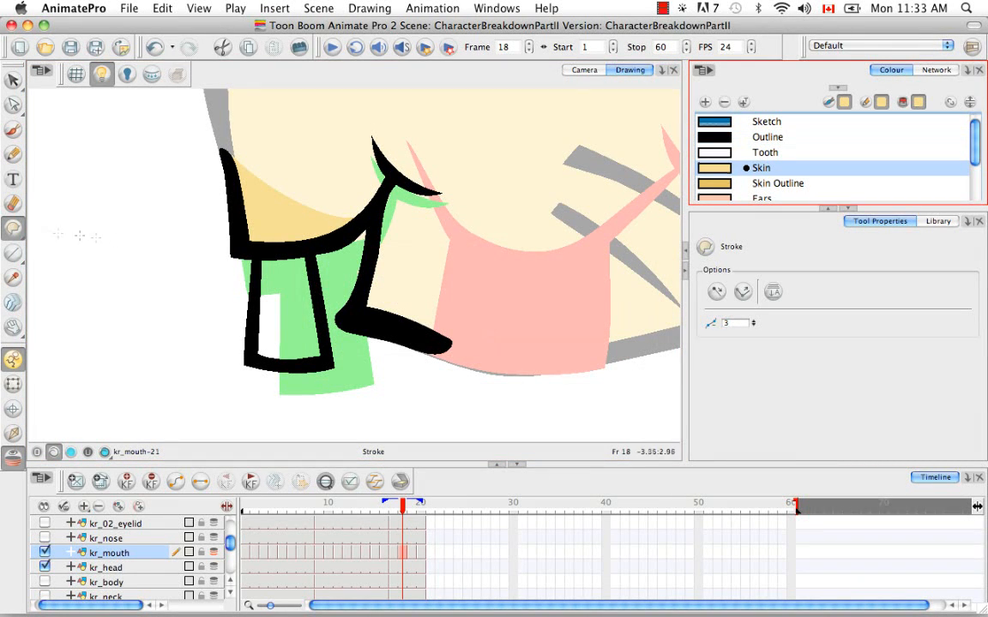
left_click_drag(13, 227, 60, 210)
left_click(392, 274)
left_click(719, 154)
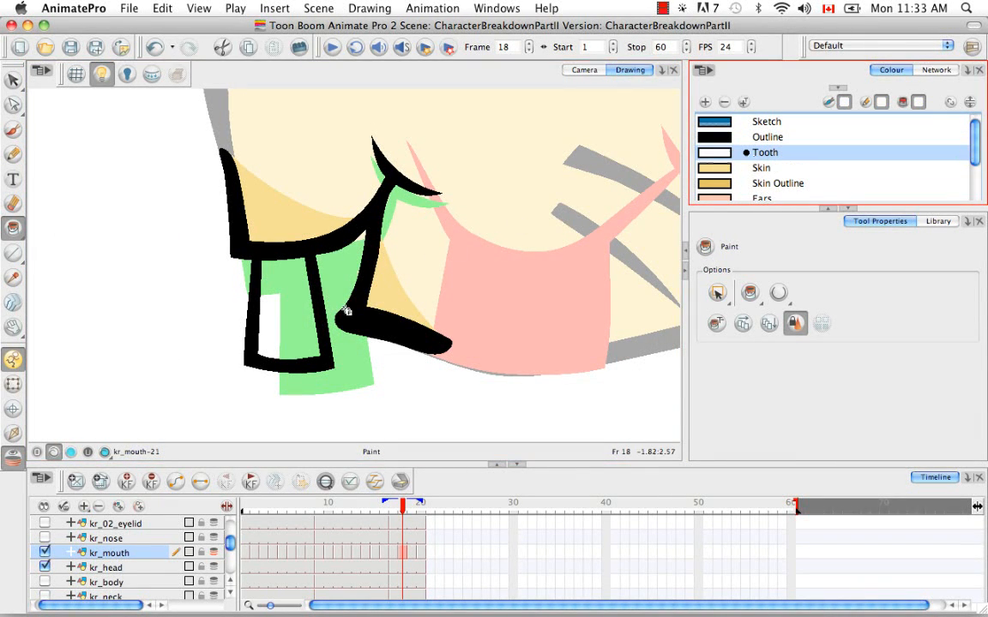
left_click(301, 327)
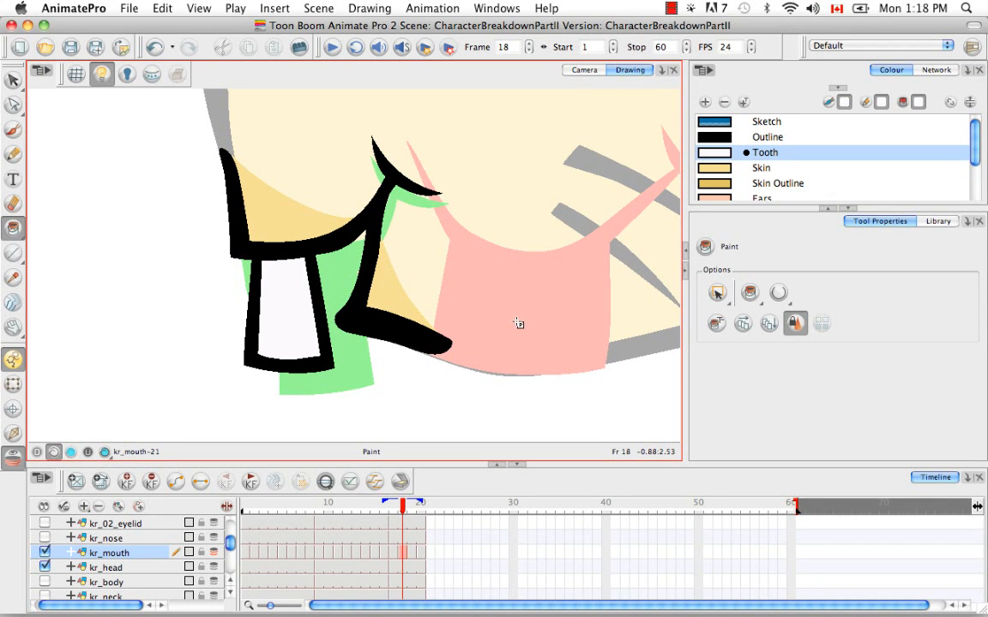
Step: Draw invisible strokes forming a circle around the tooth's lower-left area with the Stroke tool
key("alt+super")
key("alt+super+o")
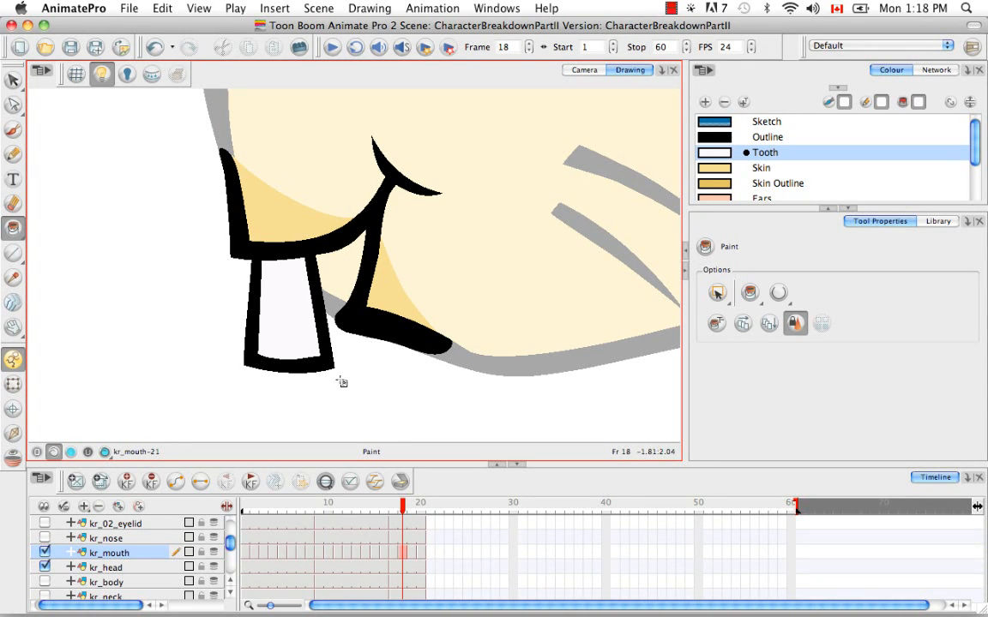
mouse_move(11, 233)
left_mouse_down()
mouse_move(17, 211)
mouse_move(83, 288)
left_mouse_up()
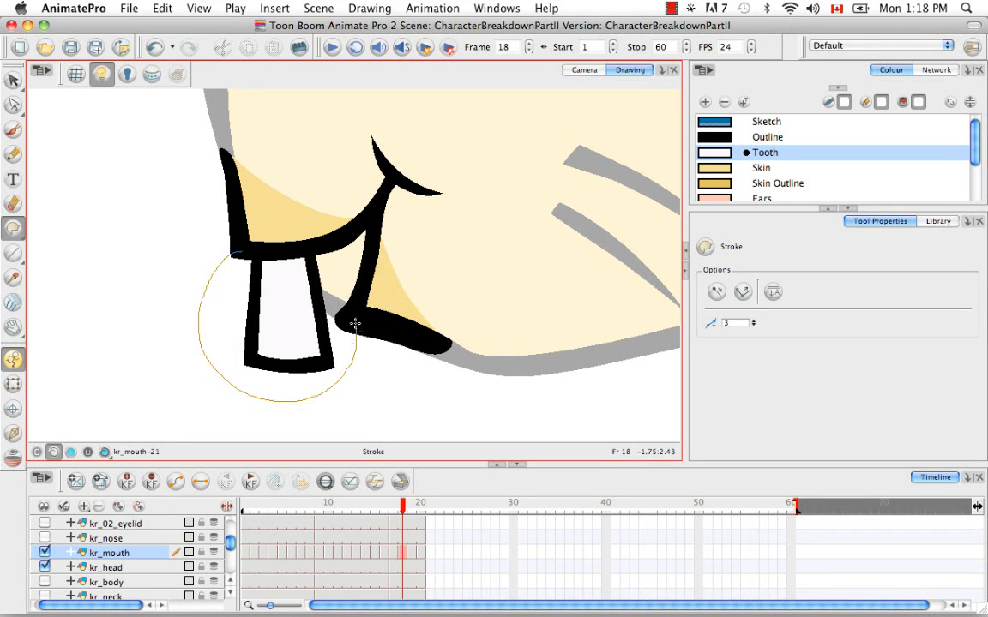
left_click_drag(355, 325, 320, 291)
left_click(486, 331)
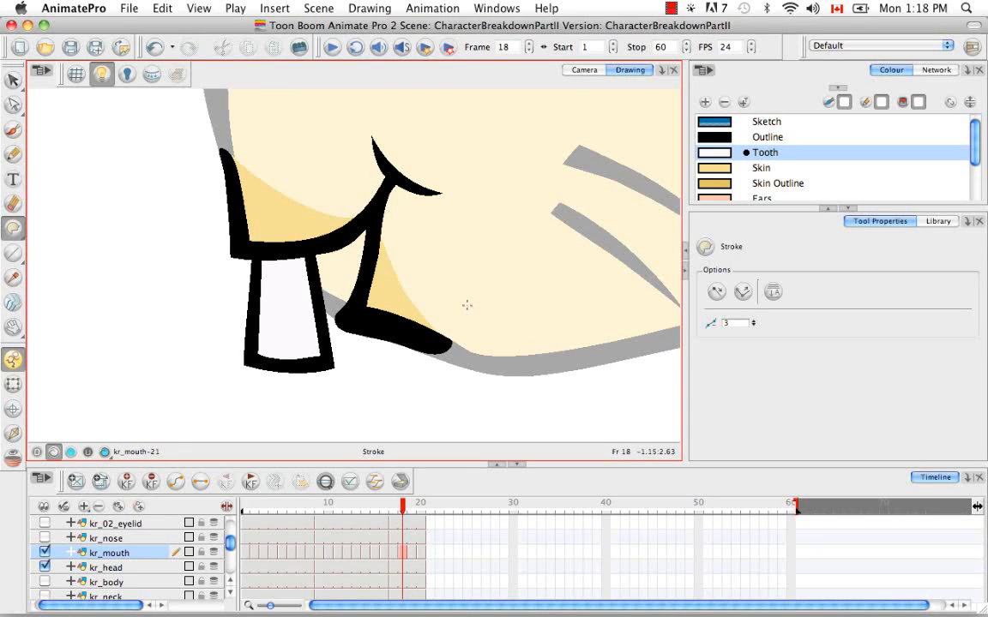
key("d")
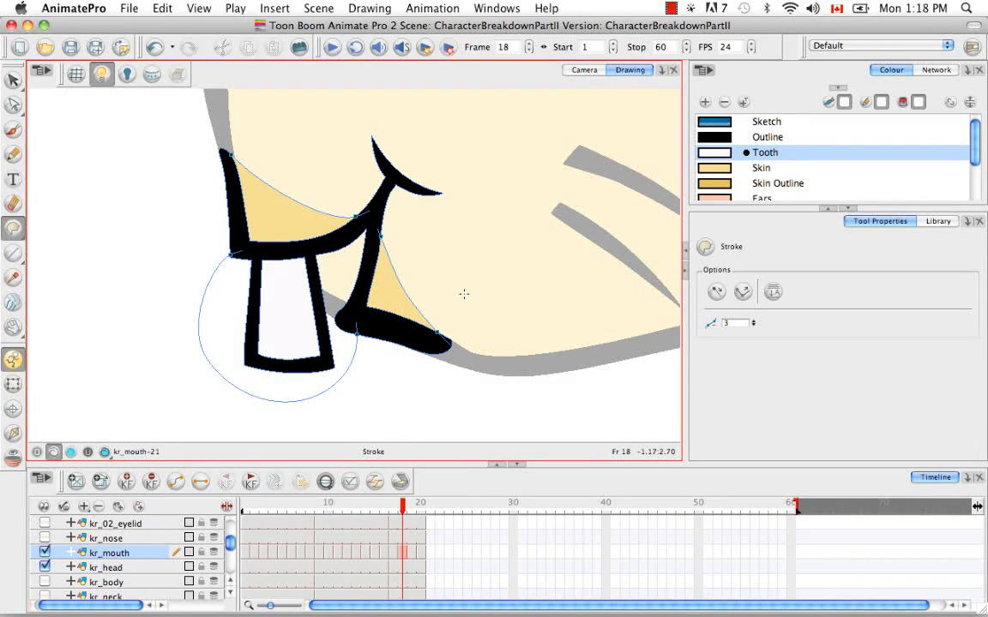
Step: Add a new bright green colour swatch (R 0, G 249, B 0) and name it indicator
left_click(704, 102)
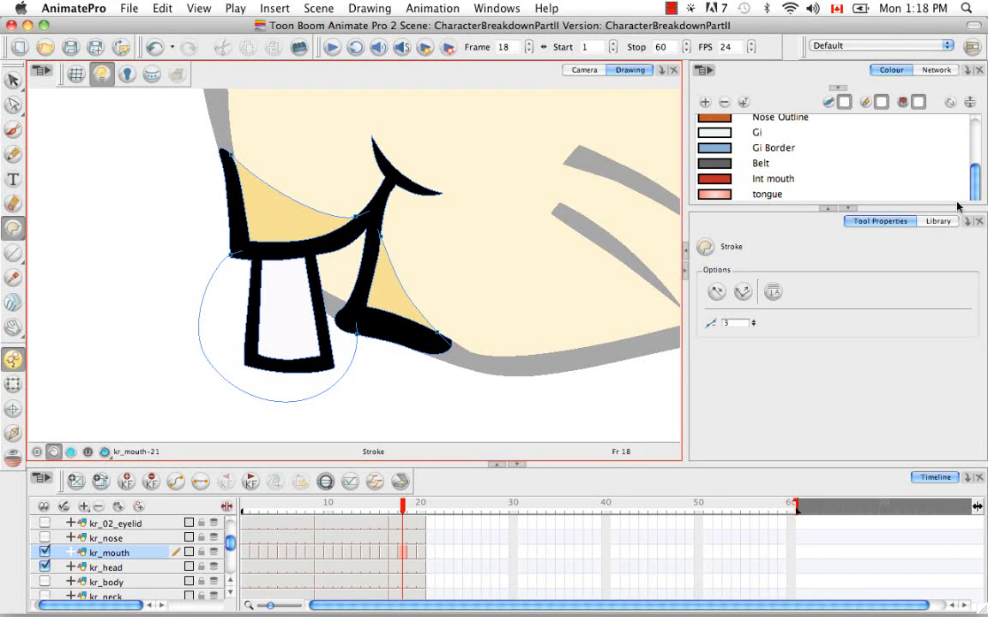
left_click(847, 210)
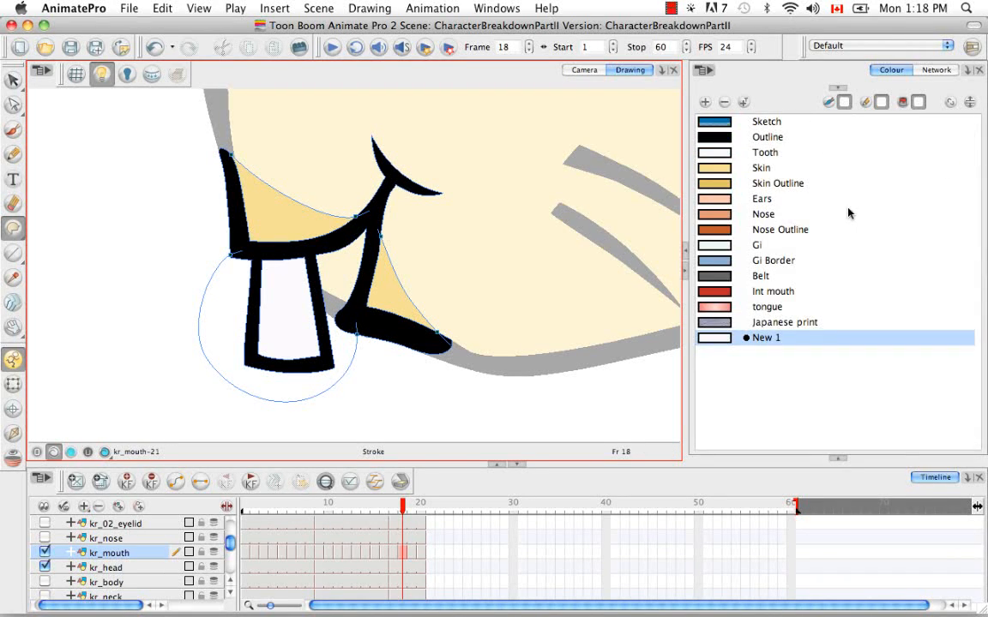
double_click(719, 337)
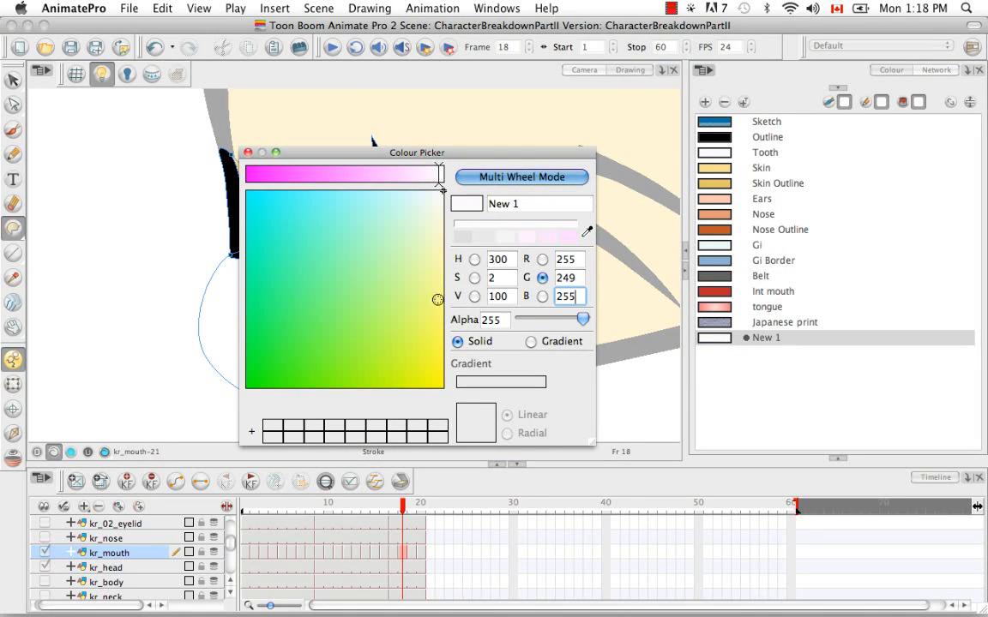
left_click_drag(438, 299, 246, 388)
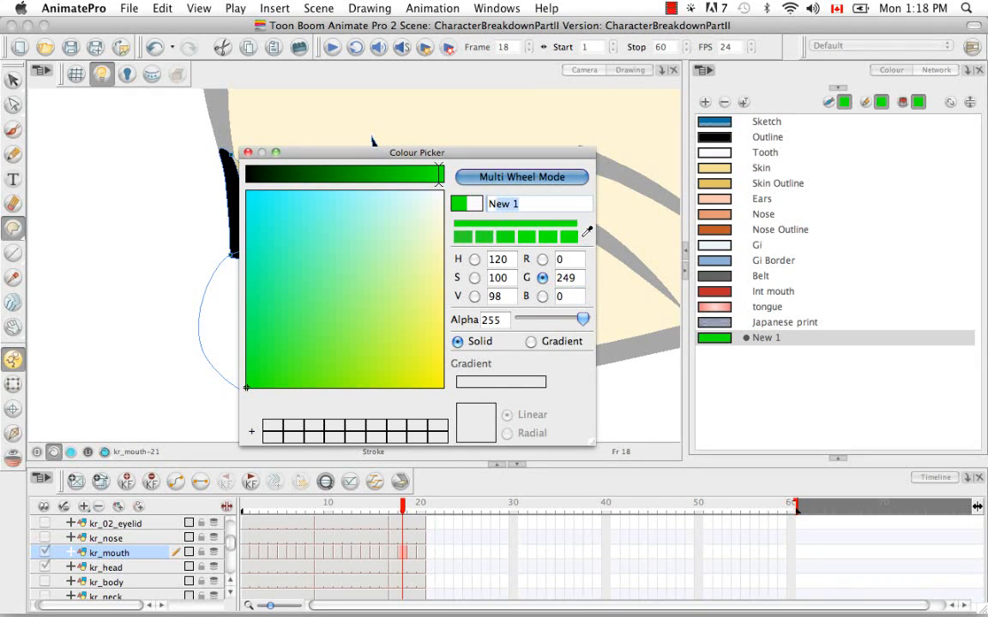
key("BackSpace")
type("in")
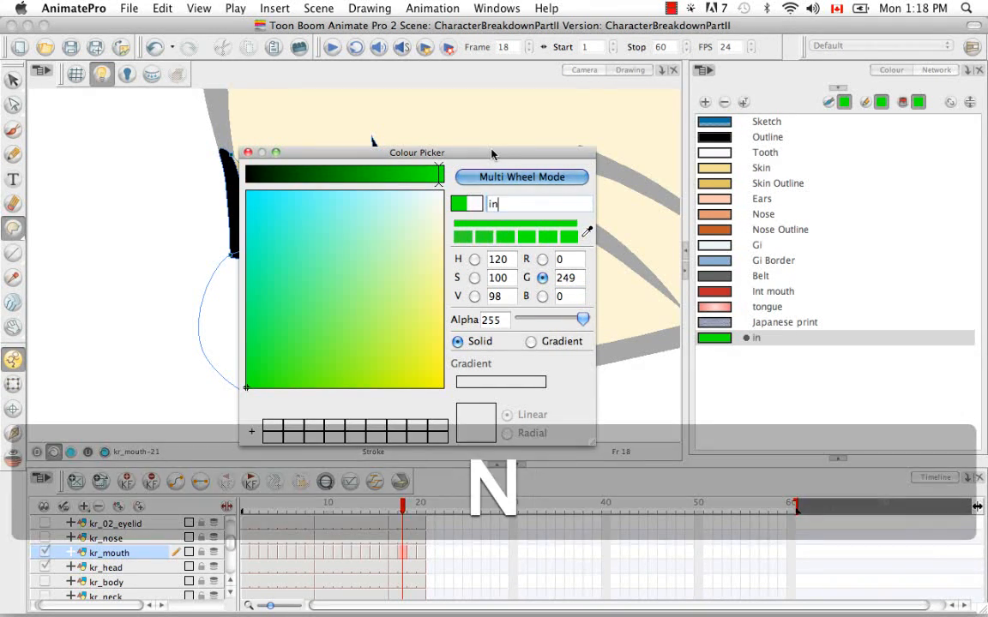
type("dicator")
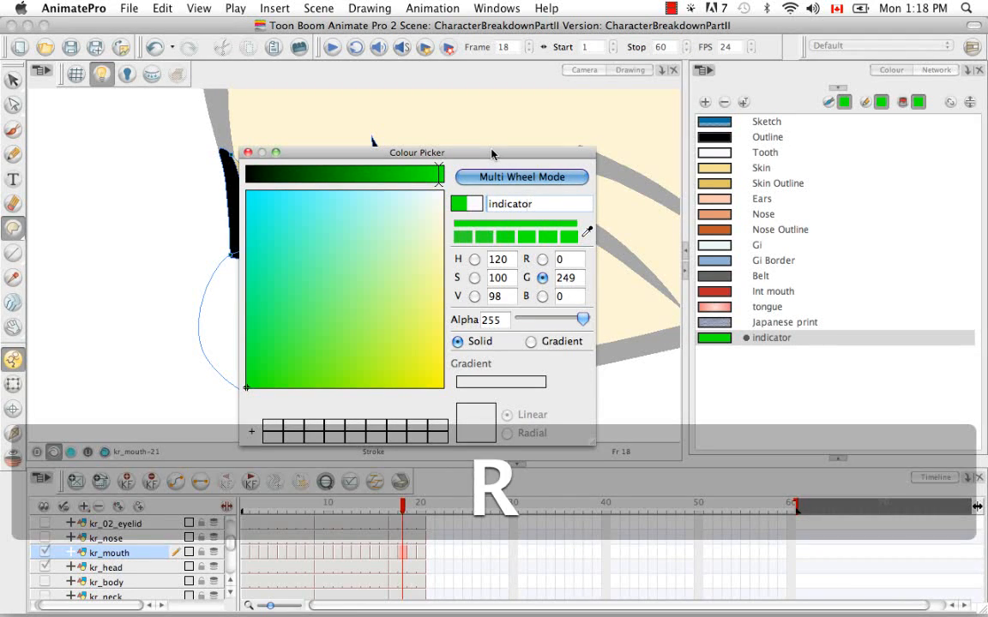
key("Return")
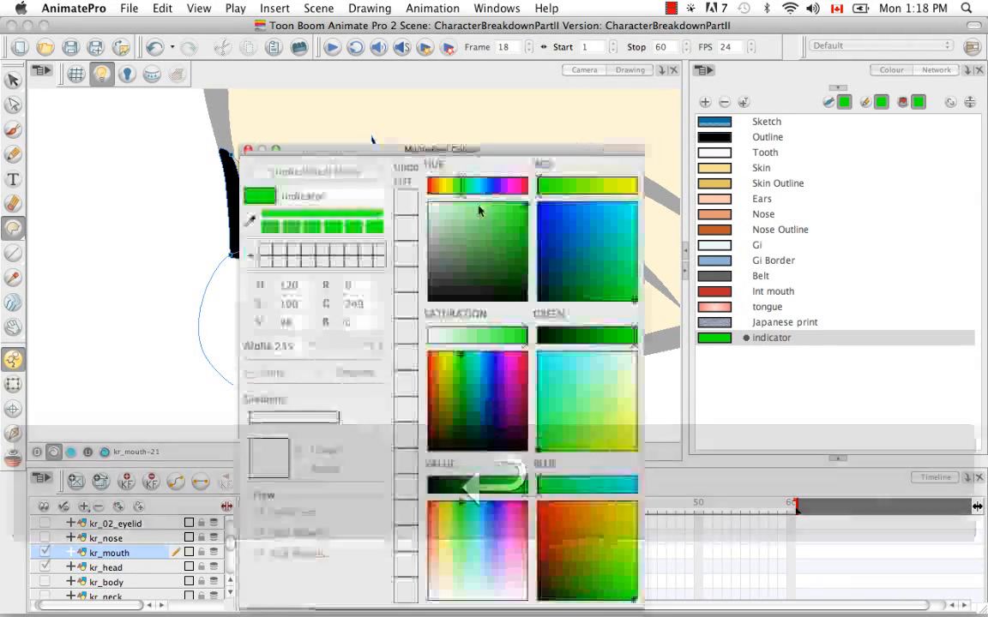
left_click(307, 174)
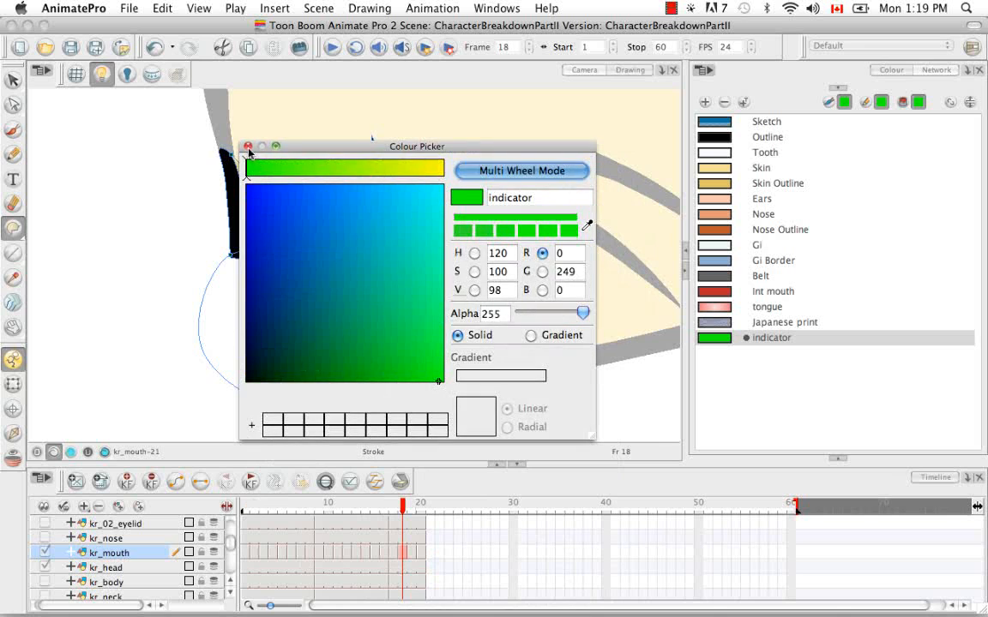
left_click(248, 147)
Step: Paint the inside of the circle with the indicator colour using the Paint tool
left_click(16, 231)
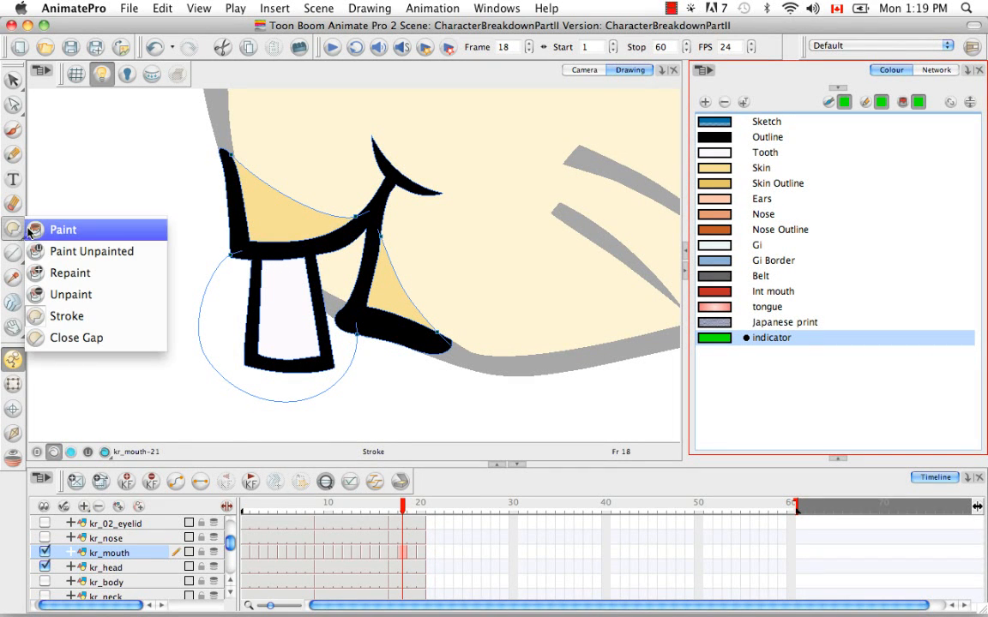
left_click(36, 231)
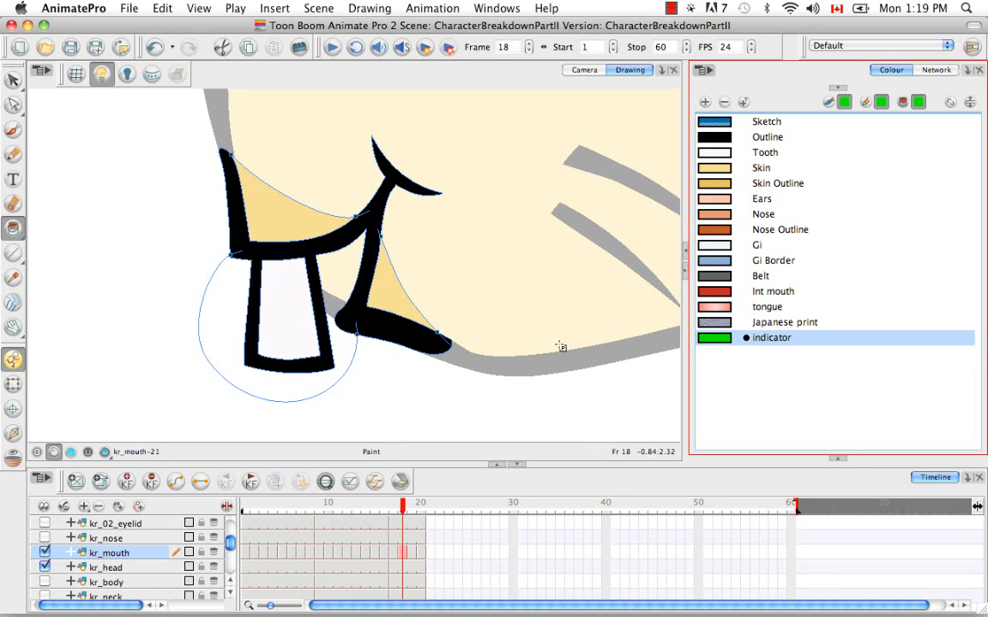
left_click(342, 279)
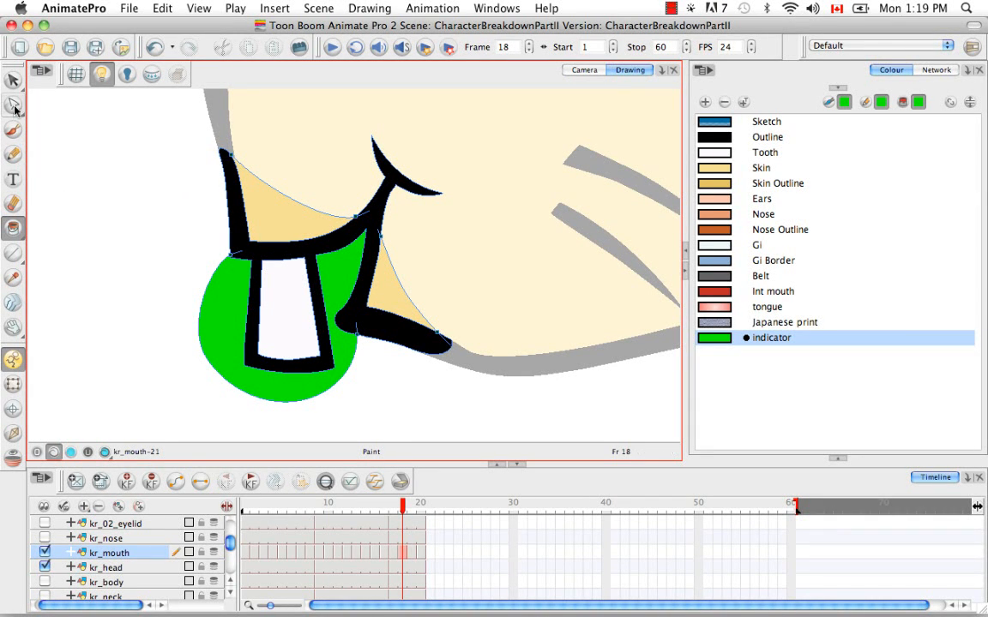
Step: Reshape the green circle's left edge by selecting and moving its contour points with the Contour Editor
left_click_drag(13, 104, 69, 99)
left_click_drag(203, 229, 249, 272)
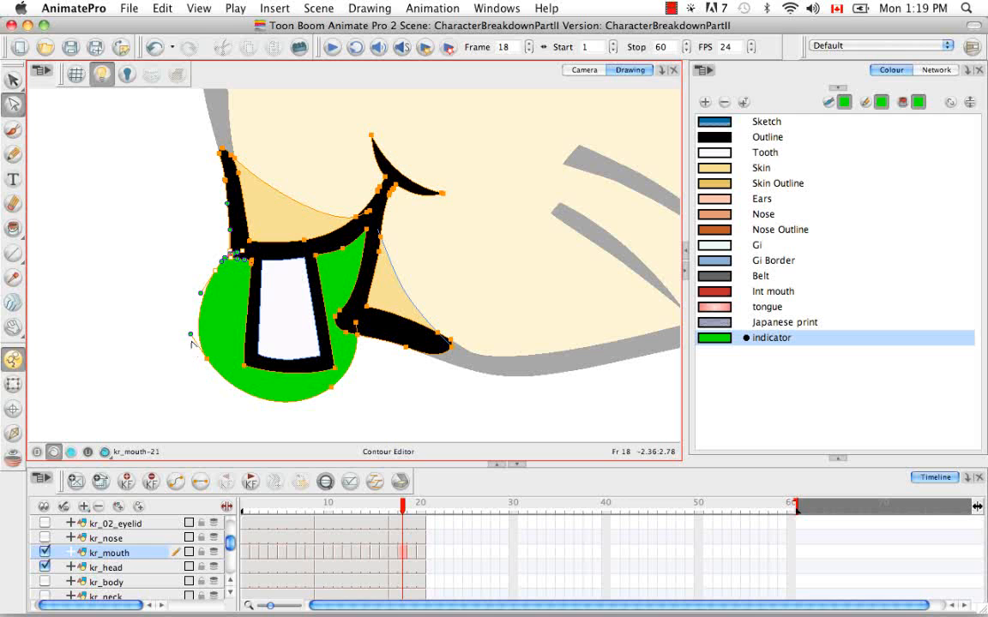
left_click_drag(191, 335, 211, 271)
left_click(190, 274)
left_click(209, 288)
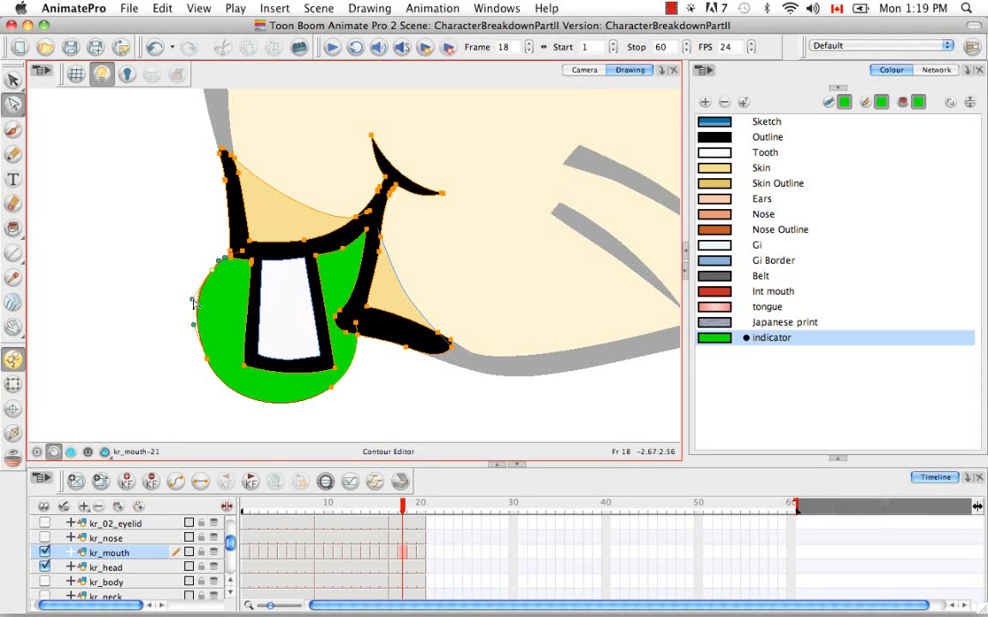
left_click(184, 299)
left_click(196, 385)
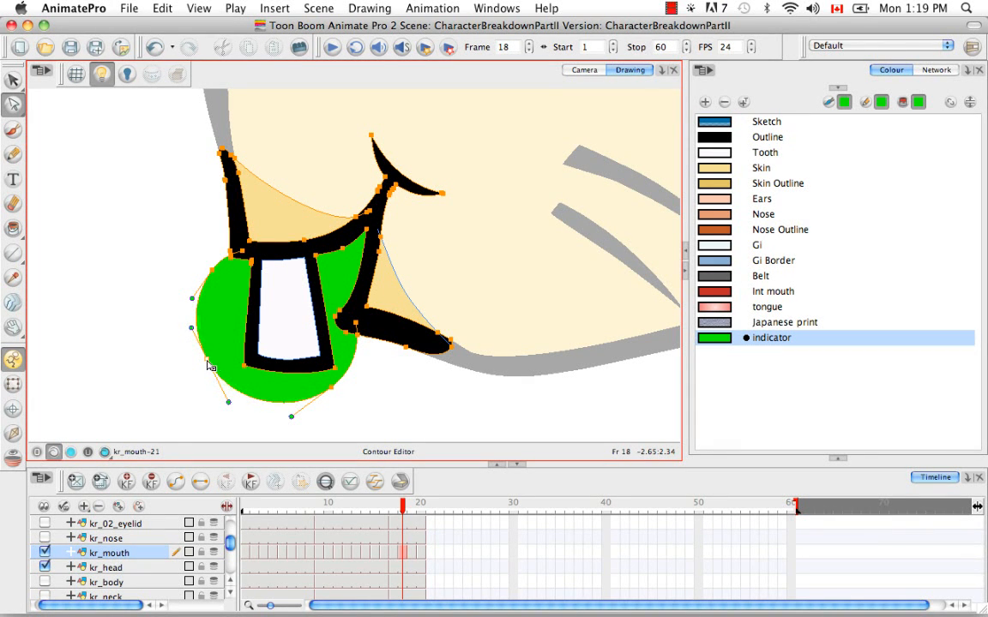
left_click(413, 400)
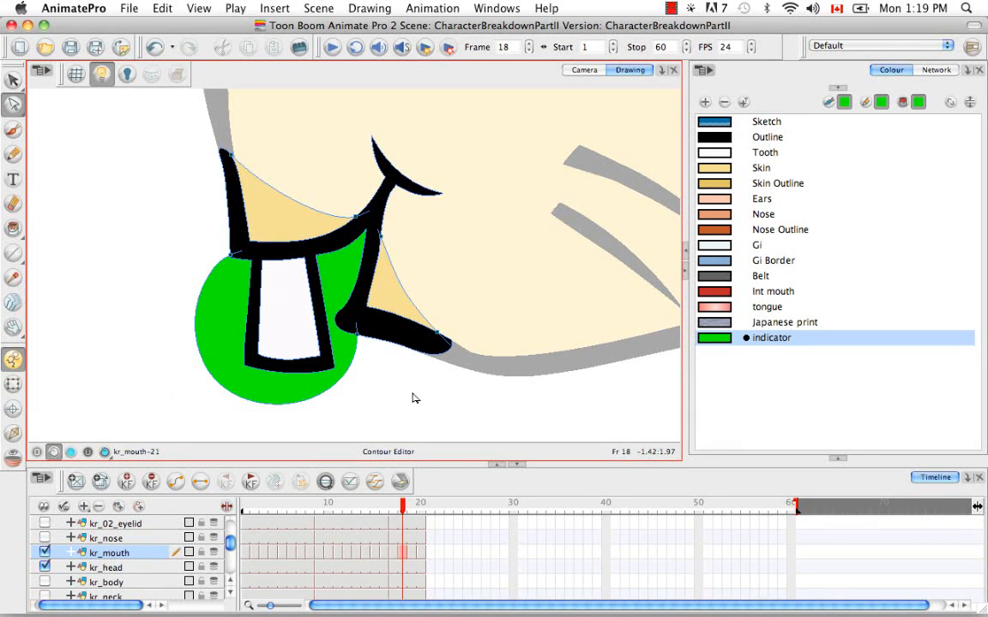